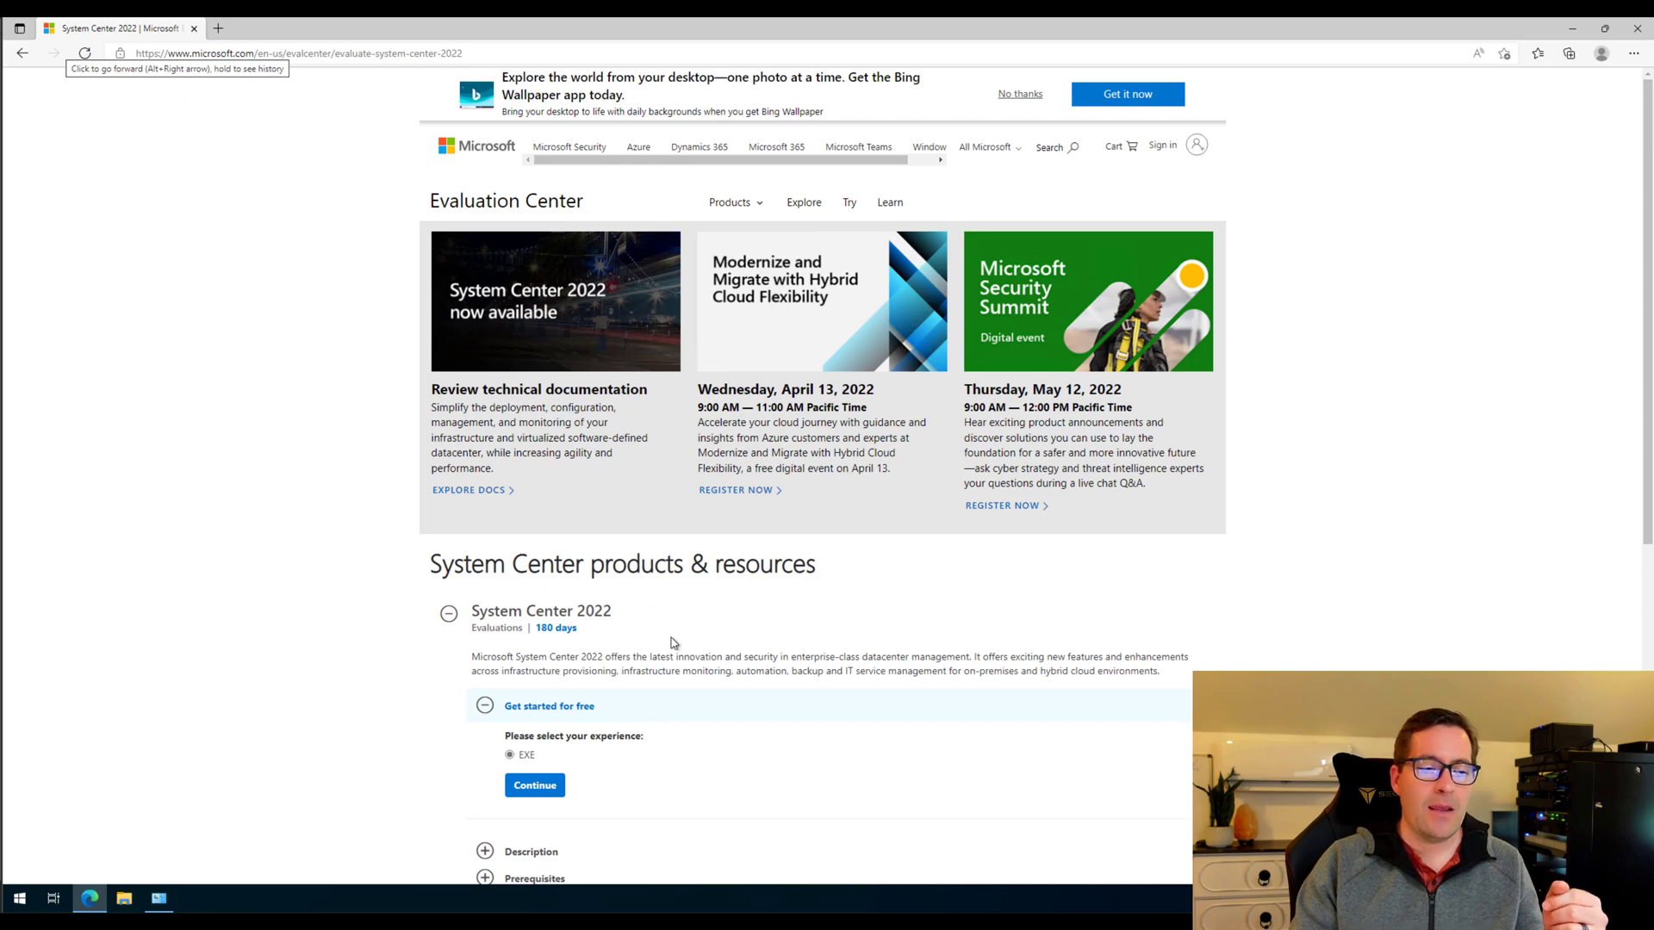
# Scroll through the System Center 2022 evaluation page, then minimize Edge to show Programs and Features.
pyautogui.scroll(-3, 1303, 533)
pyautogui.scroll(-1, 1303, 533)
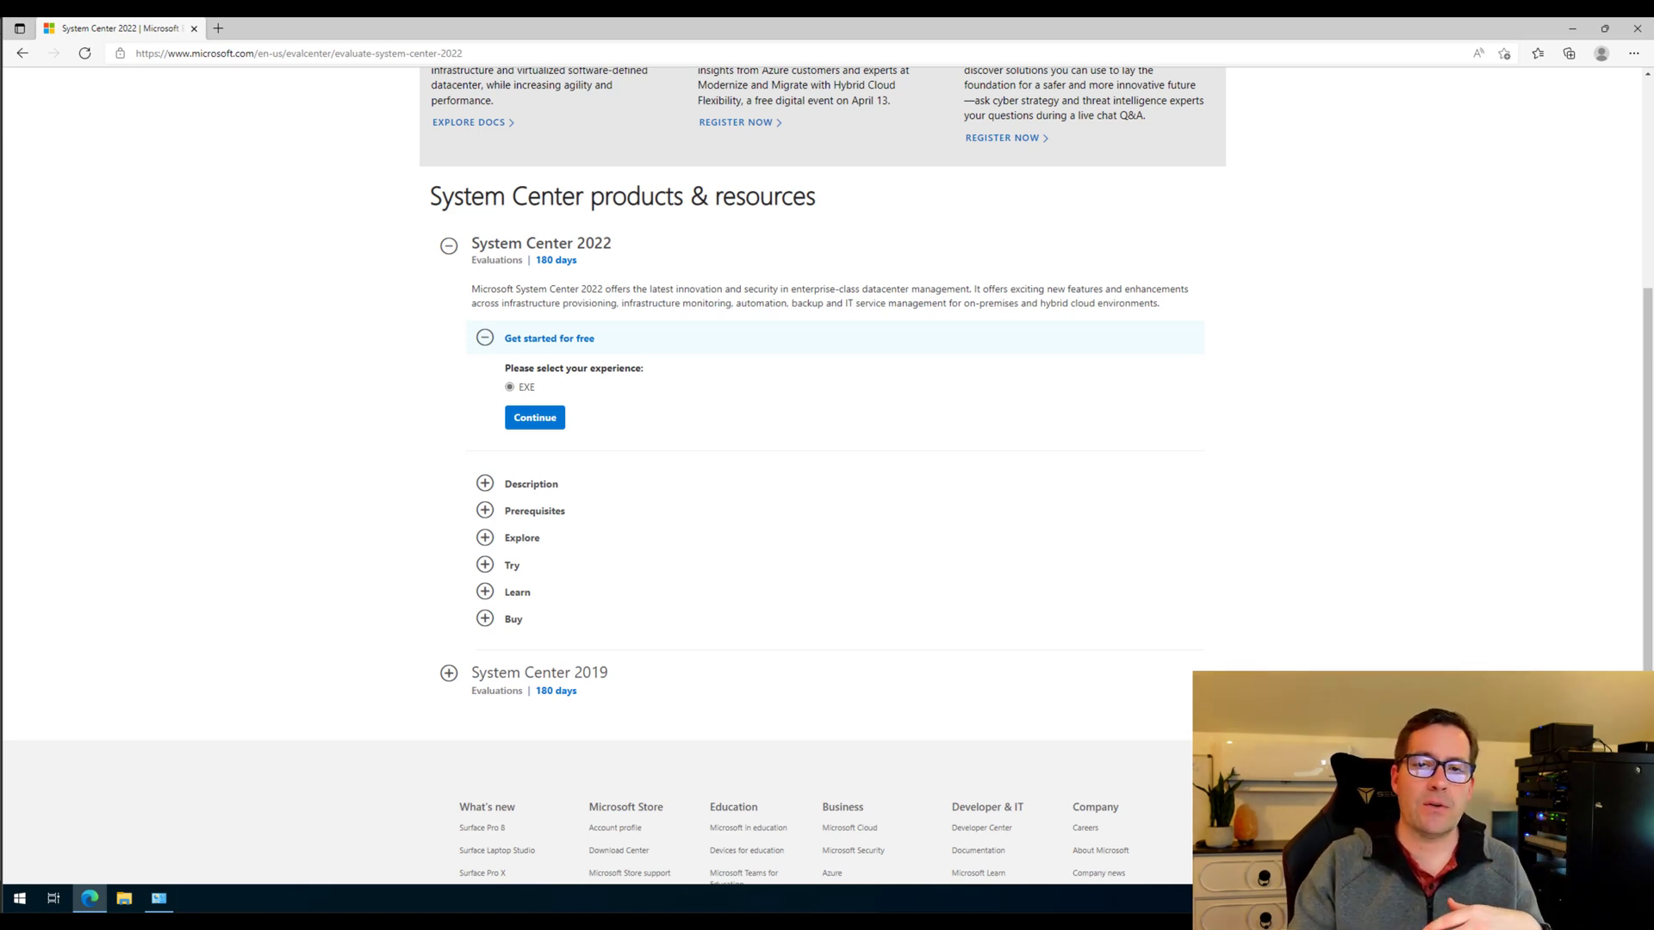
pyautogui.click(1571, 33)
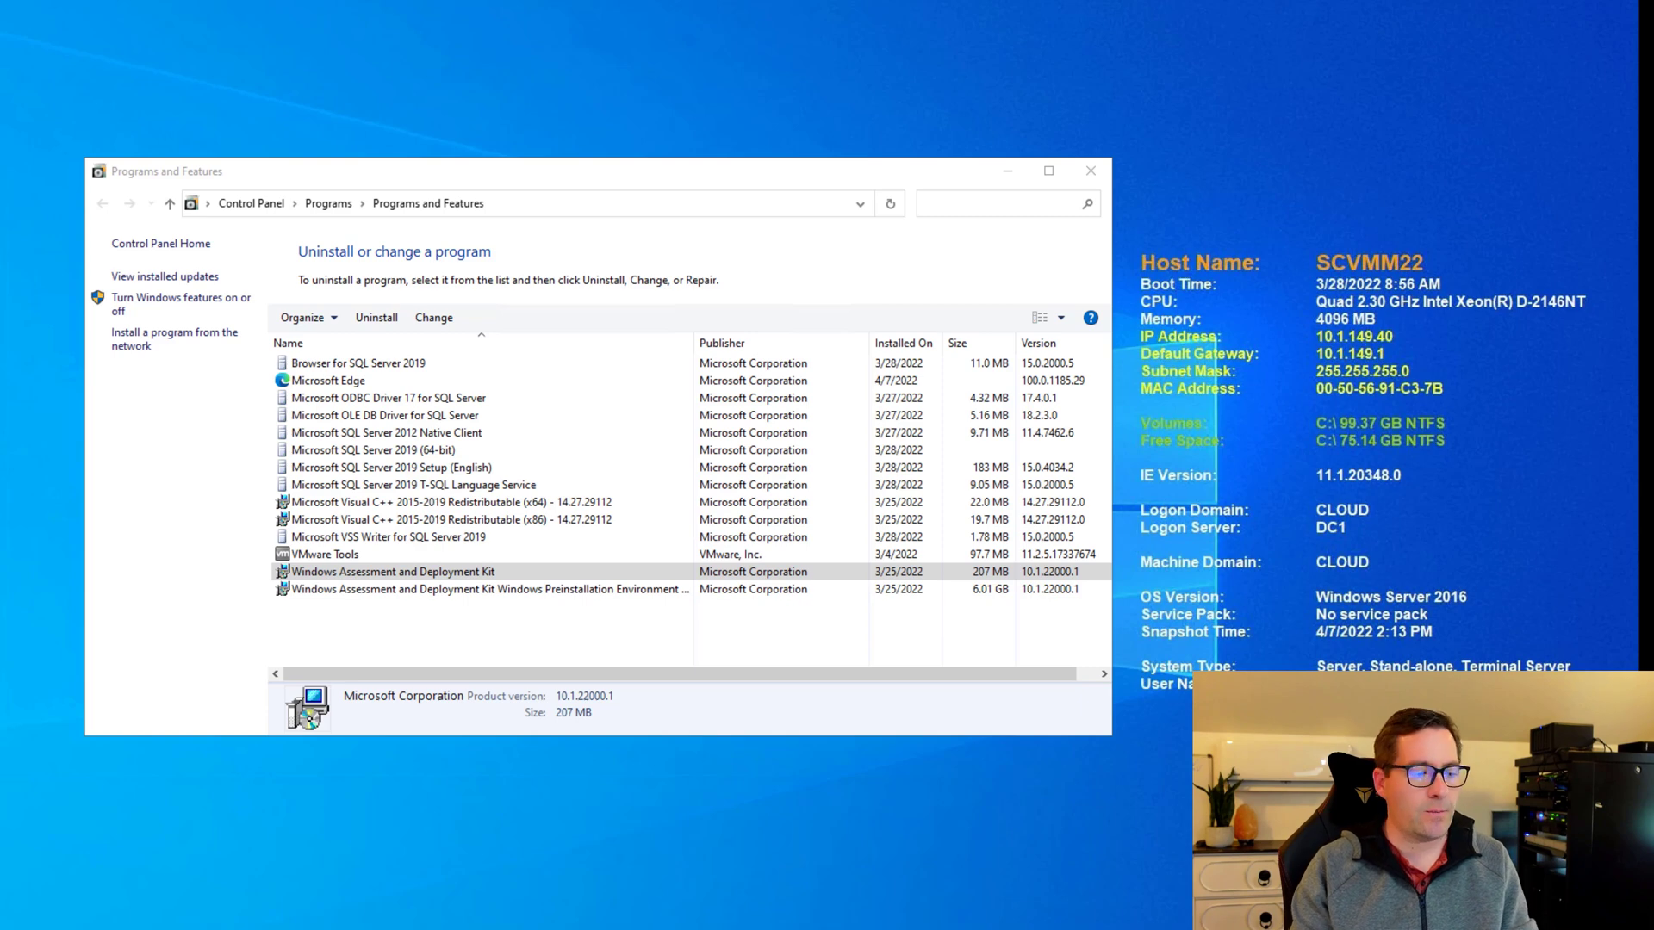
# Dismiss About Windows, then review the SQL Server 2019 and Windows ADK entries and the ADK add-on size.
pyautogui.moveTo(477, 1); pyautogui.dragTo(644, 44)
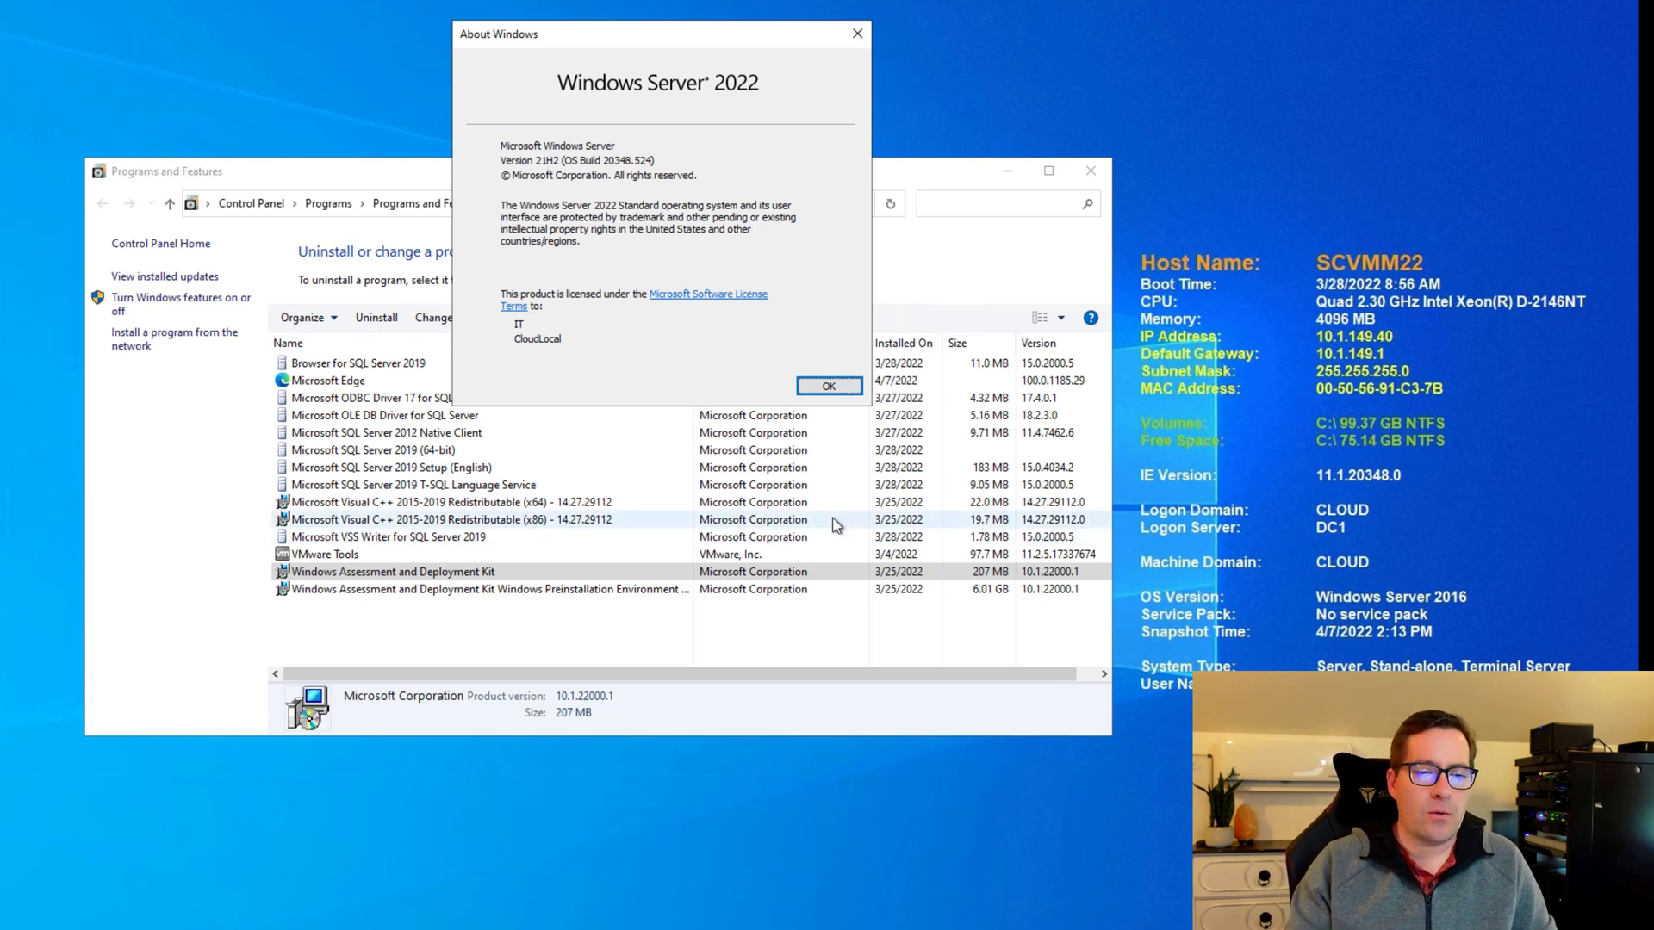
pyautogui.click(832, 390)
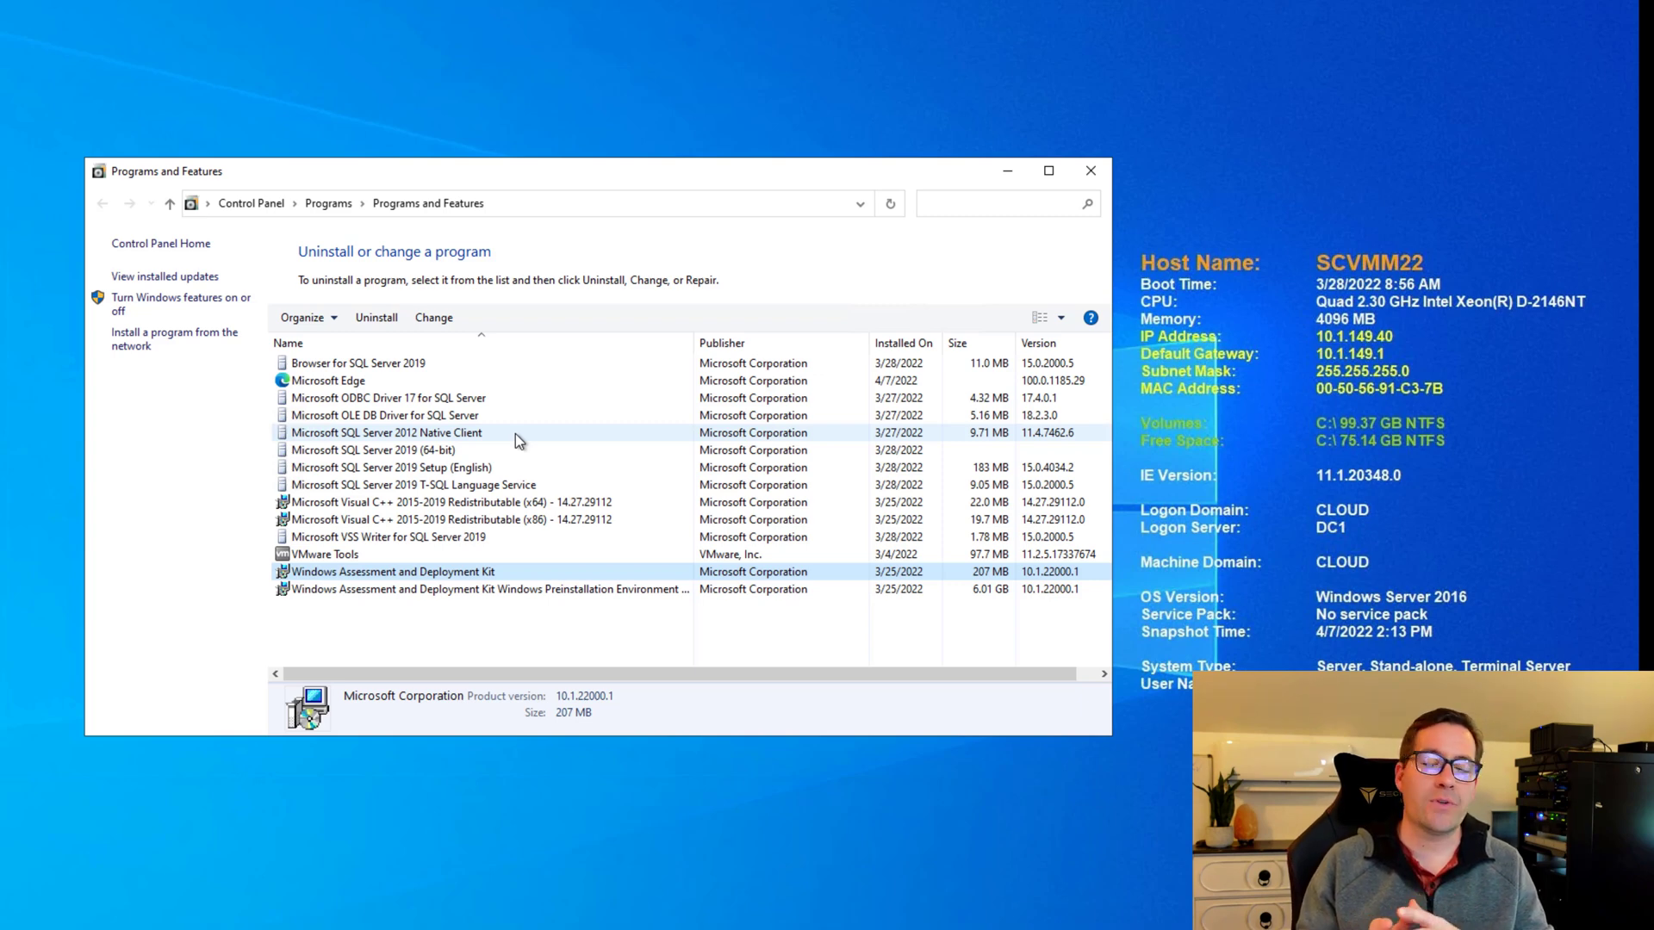
pyautogui.click(474, 449)
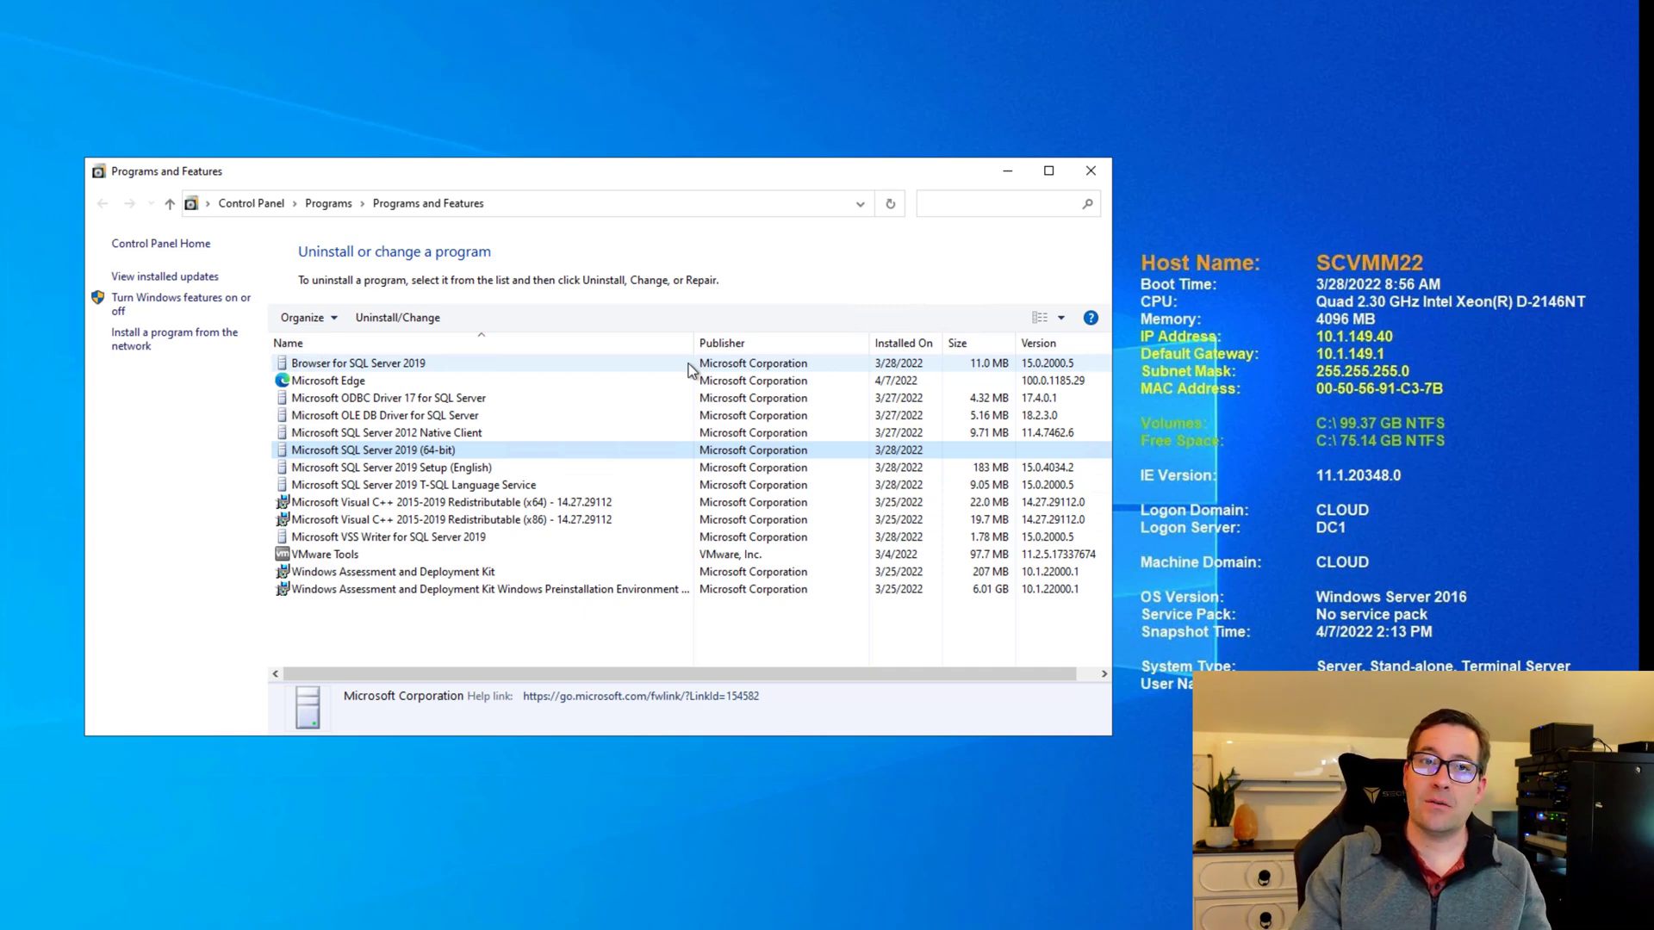
pyautogui.click(458, 576)
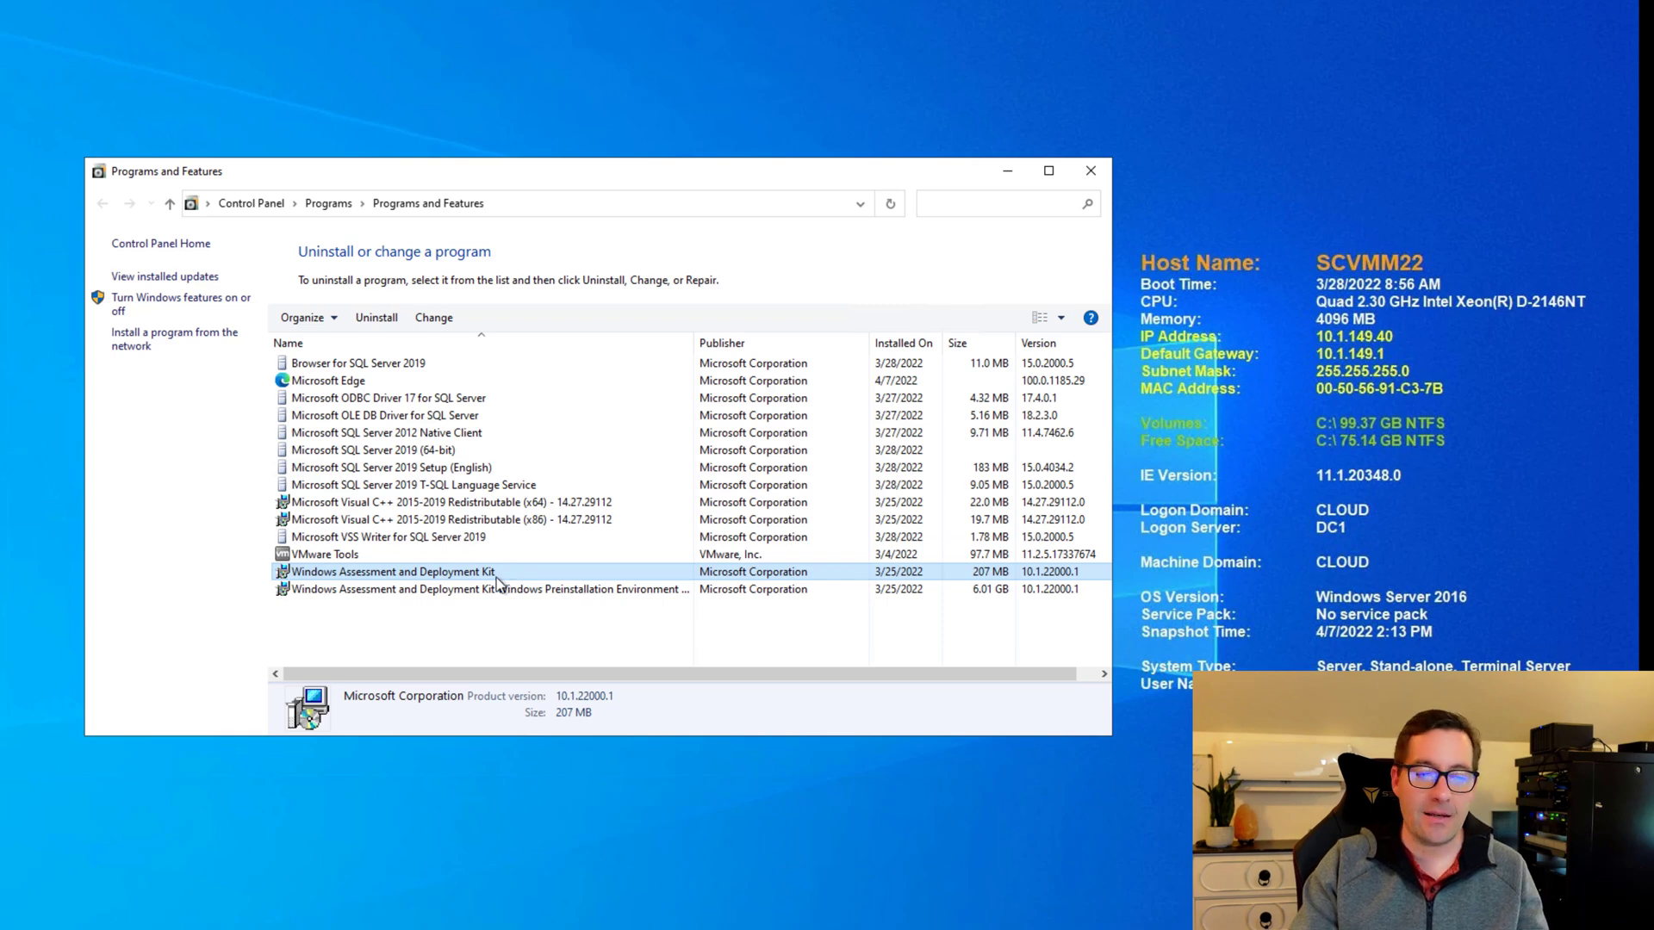
pyautogui.click(504, 593)
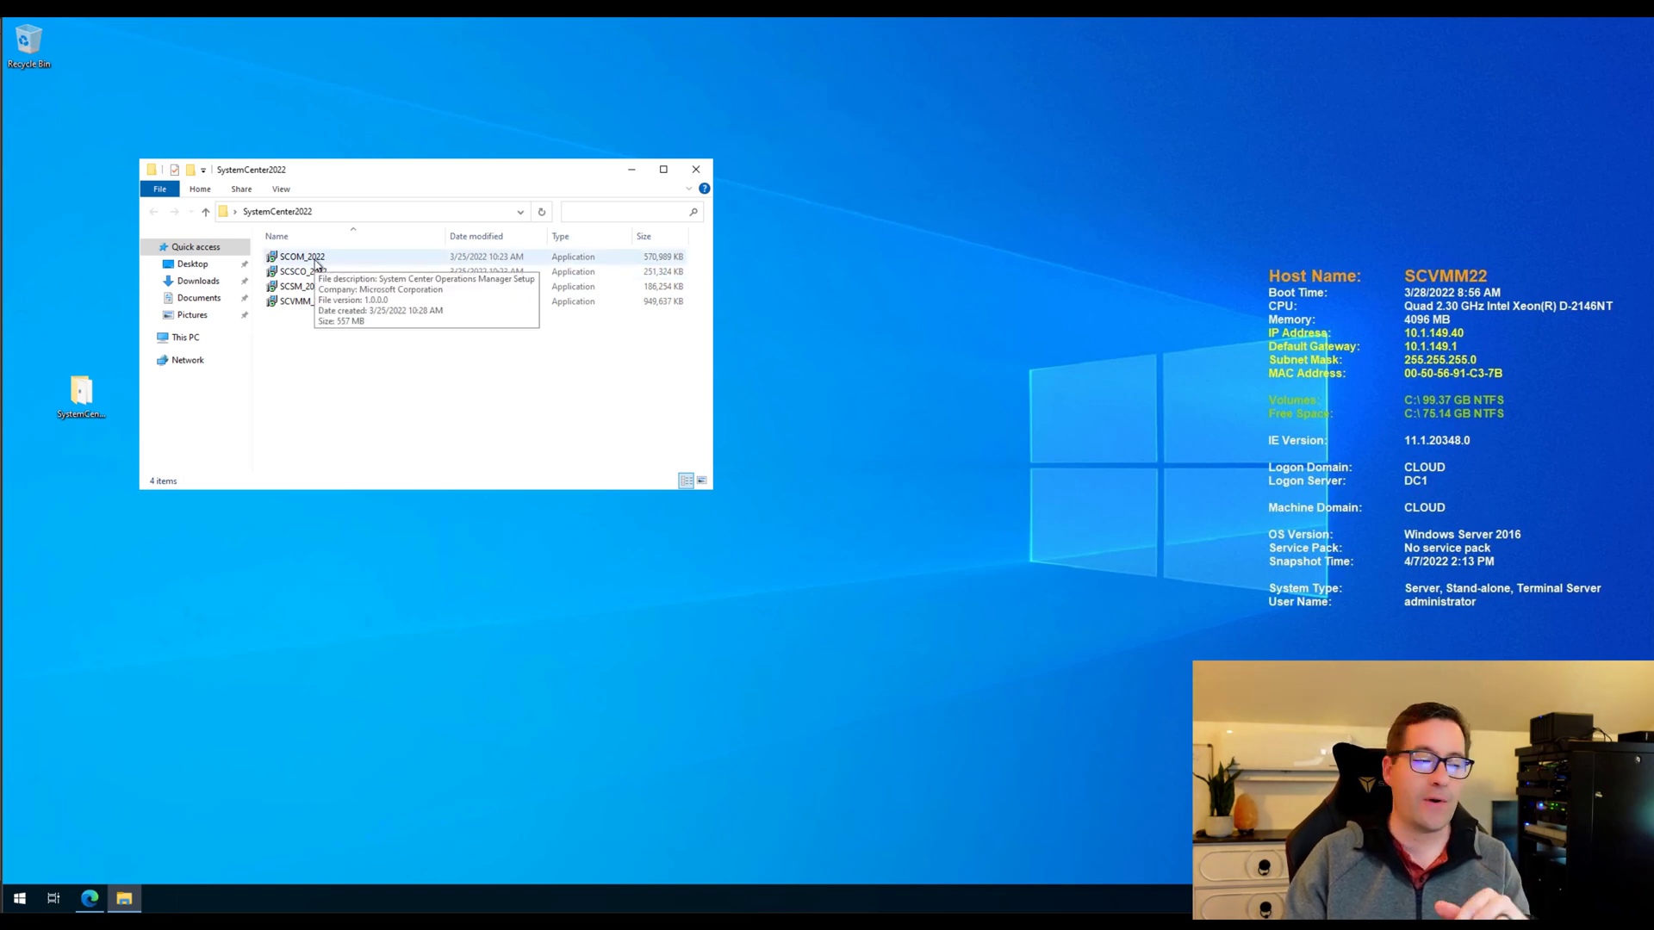
# Run the SCVMM_2022 extractor, then cancel and confirm exiting it.
pyautogui.click(297, 302)
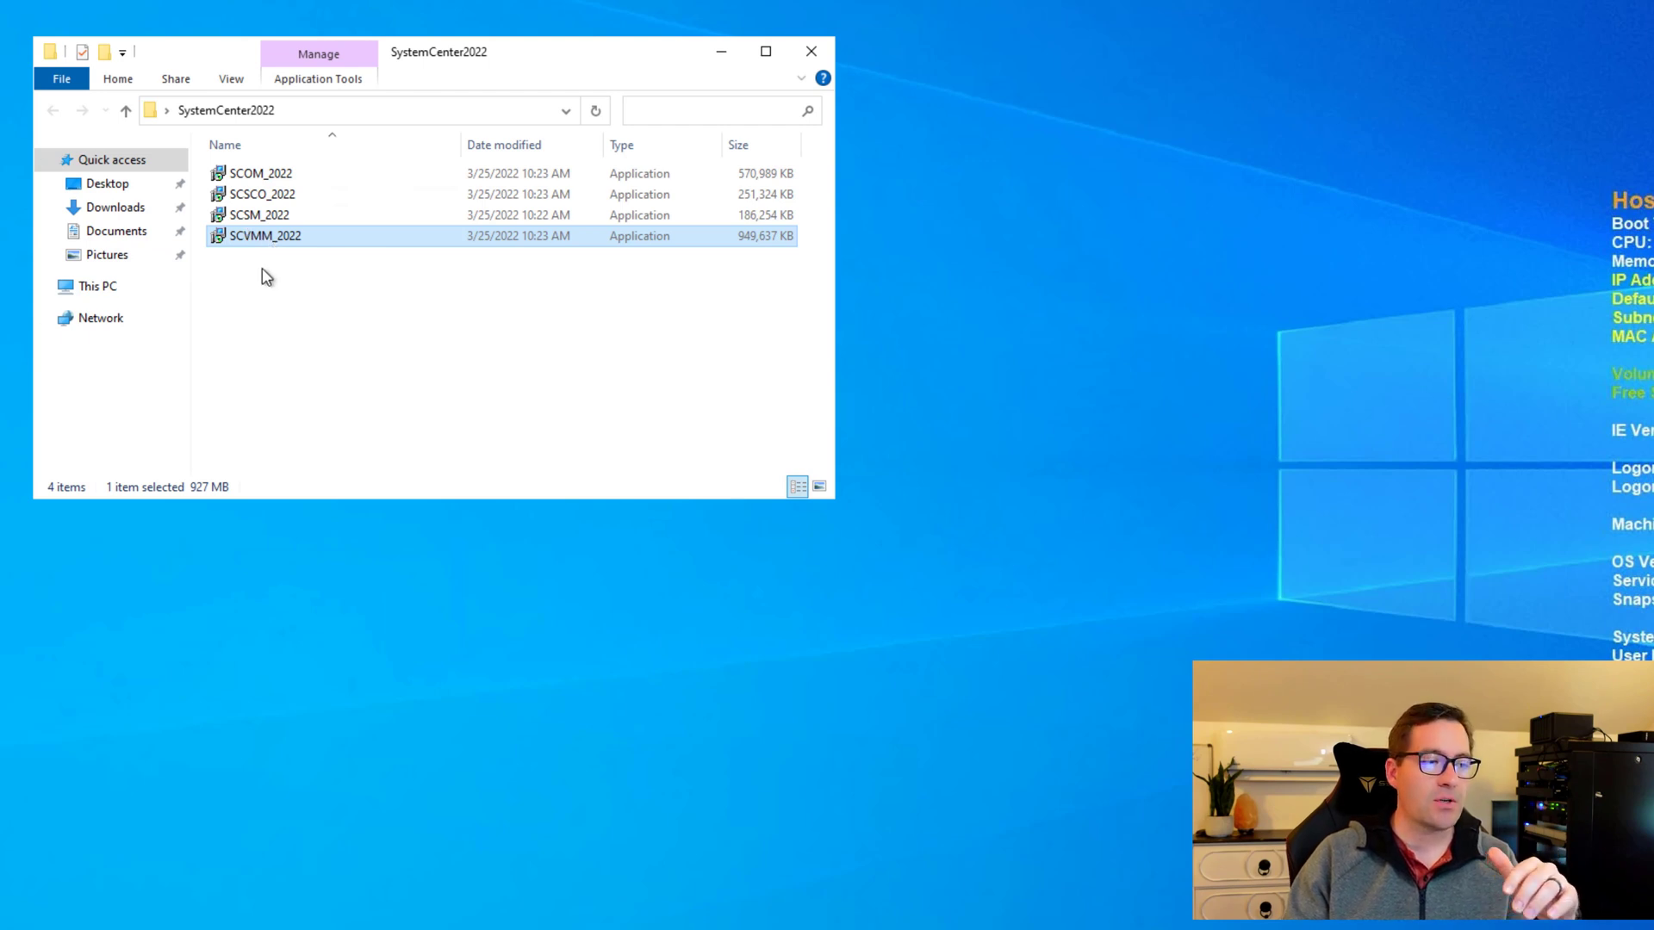
pyautogui.click(284, 321)
pyautogui.moveTo(258, 236)
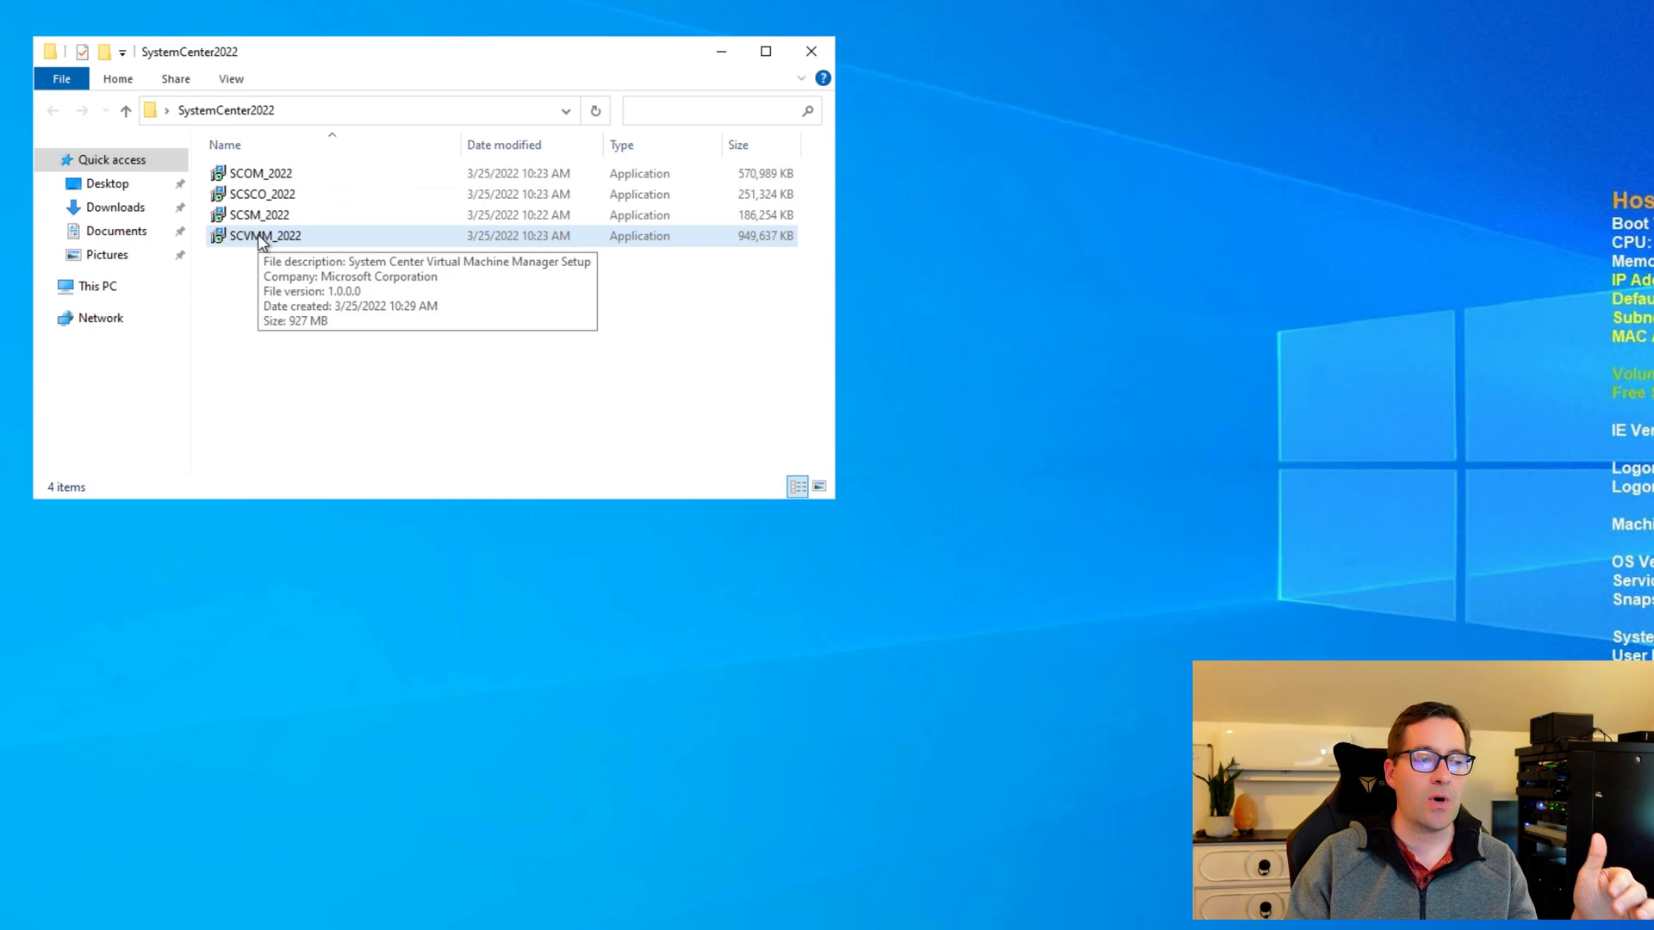
pyautogui.doubleClick(261, 239)
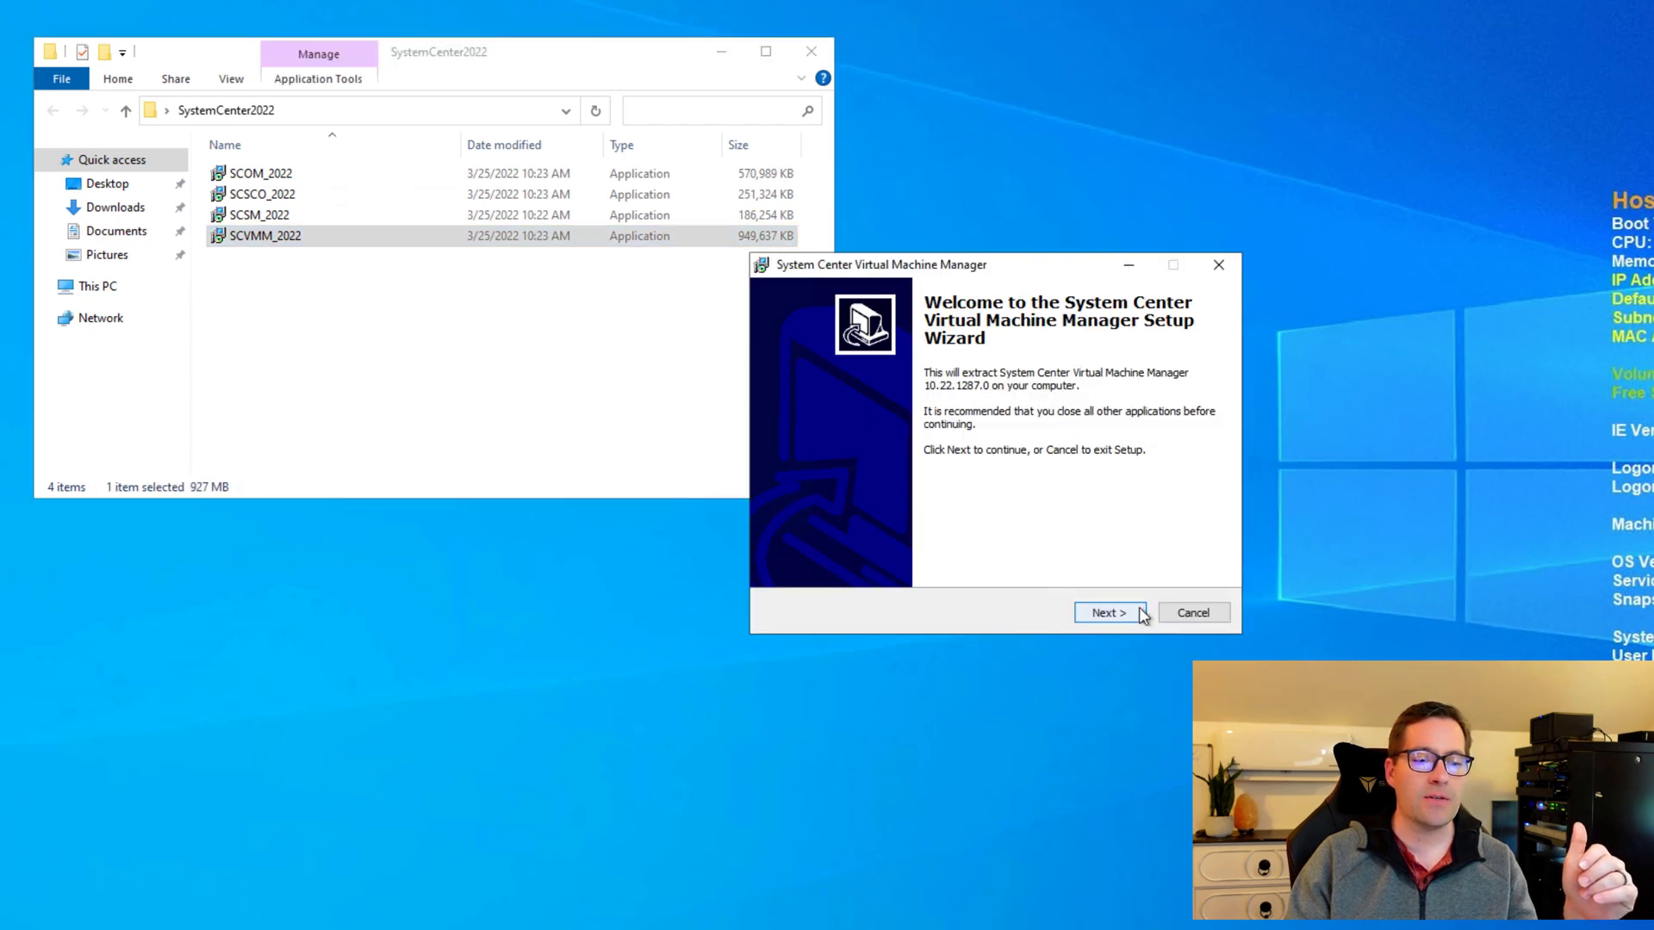
pyautogui.click(1203, 617)
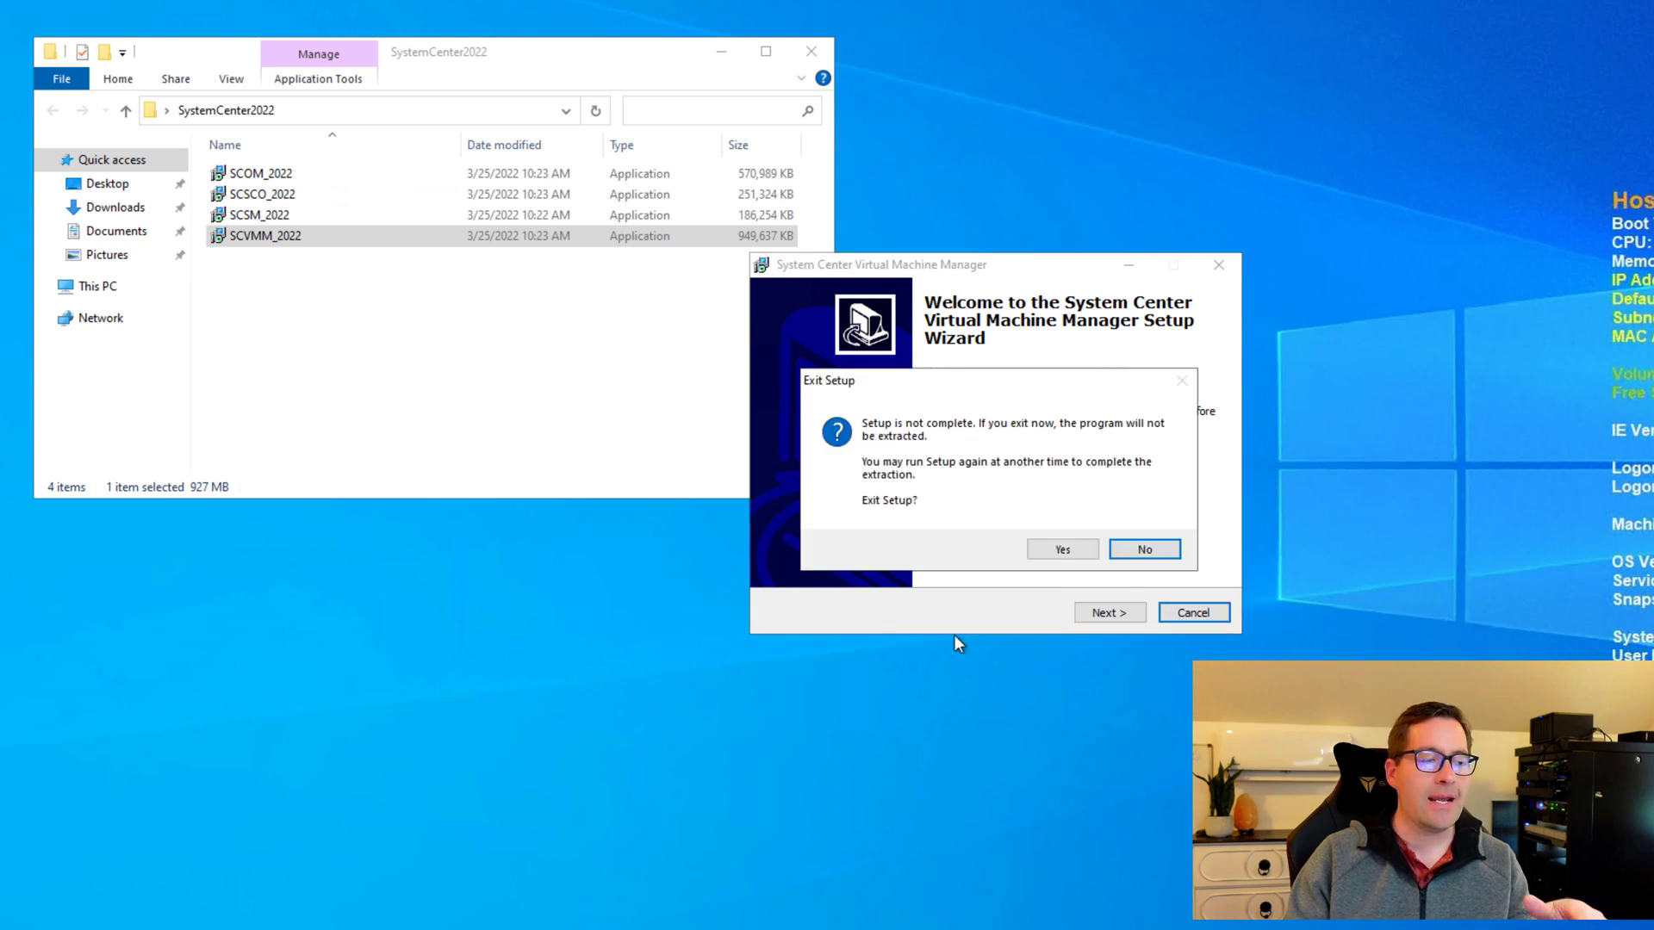
pyautogui.click(1060, 548)
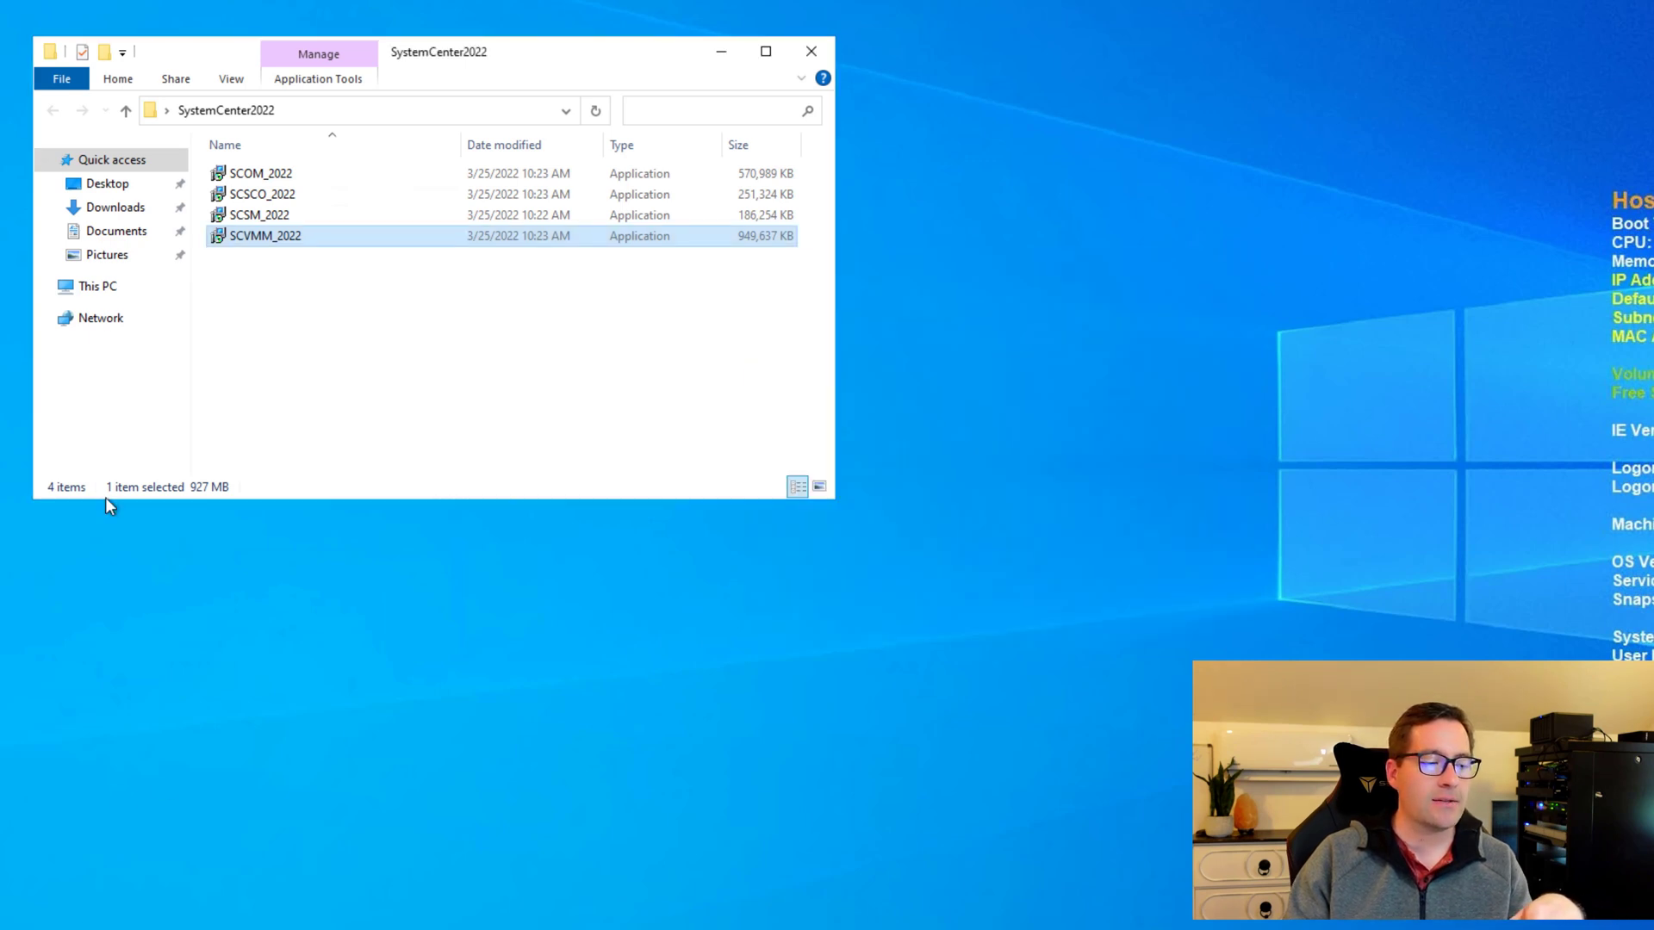
# Open C:\System Center Virtual Machine Manager and launch its setup program.
pyautogui.click(100, 286)
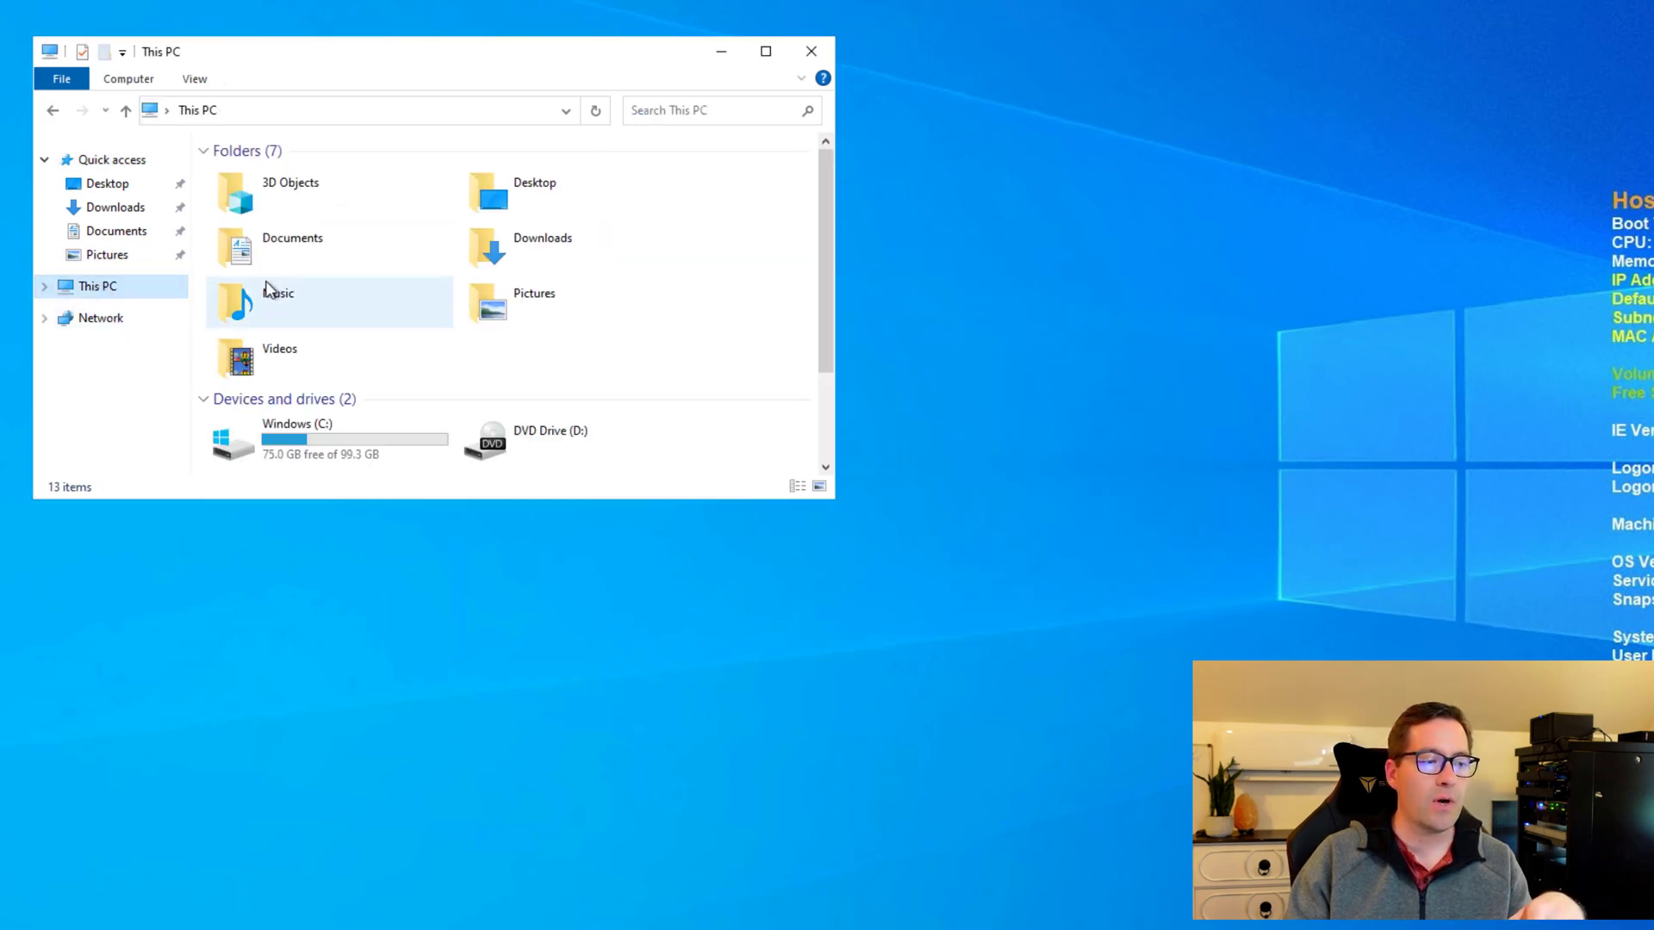
pyautogui.doubleClick(284, 435)
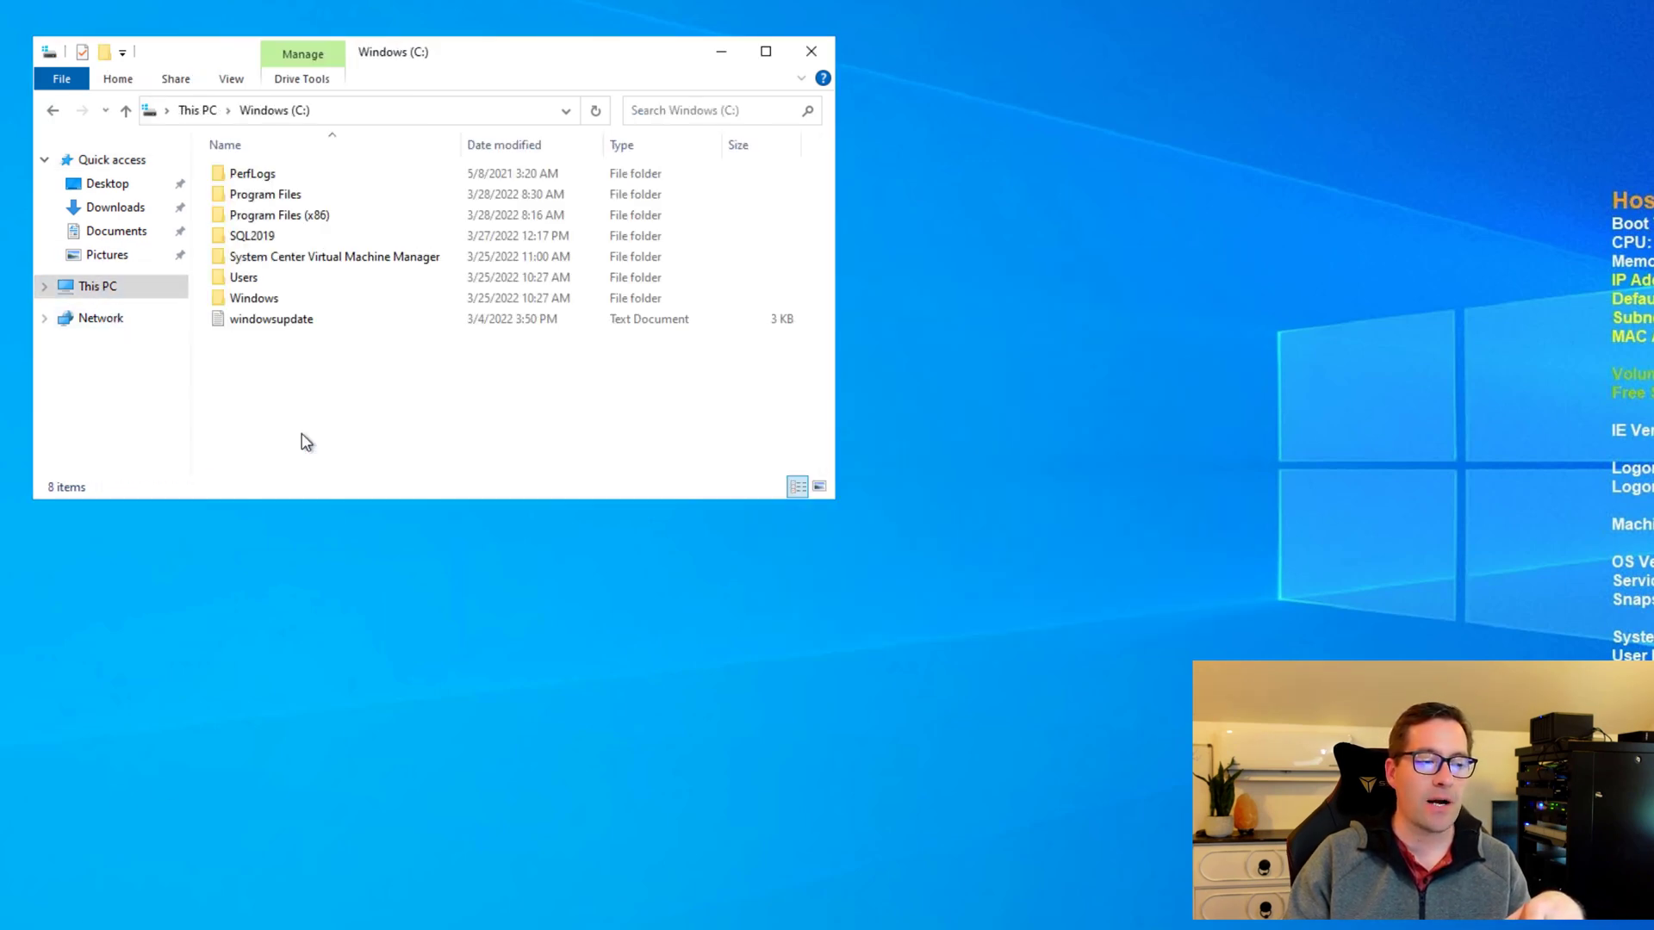
pyautogui.doubleClick(365, 260)
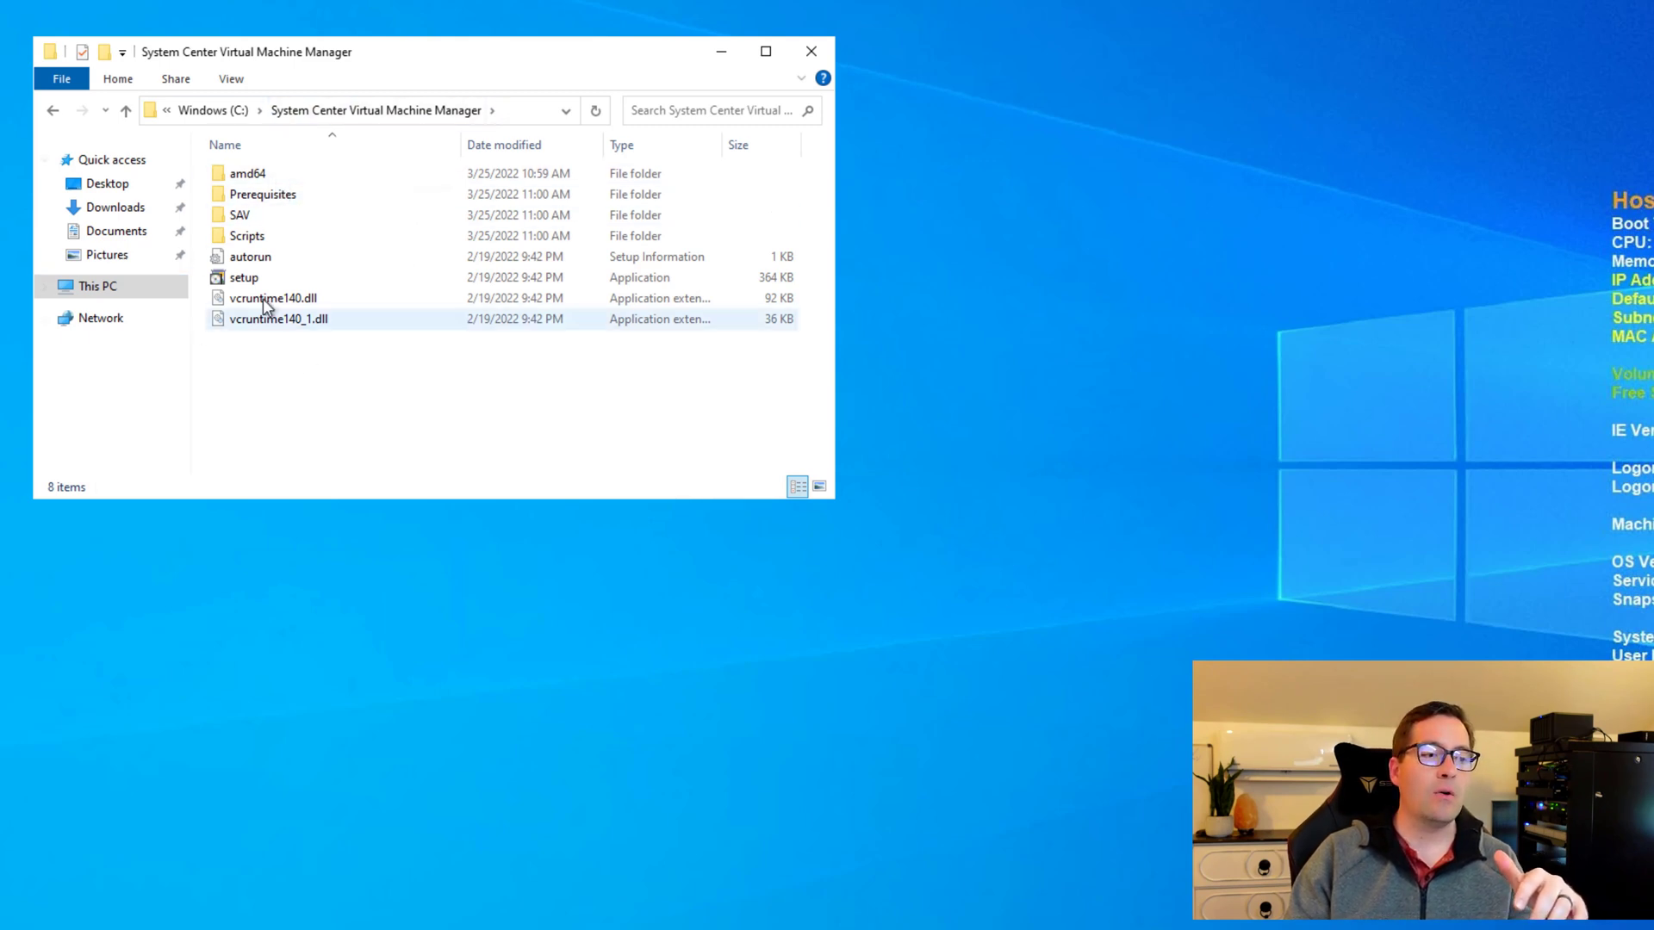
pyautogui.moveTo(262, 297)
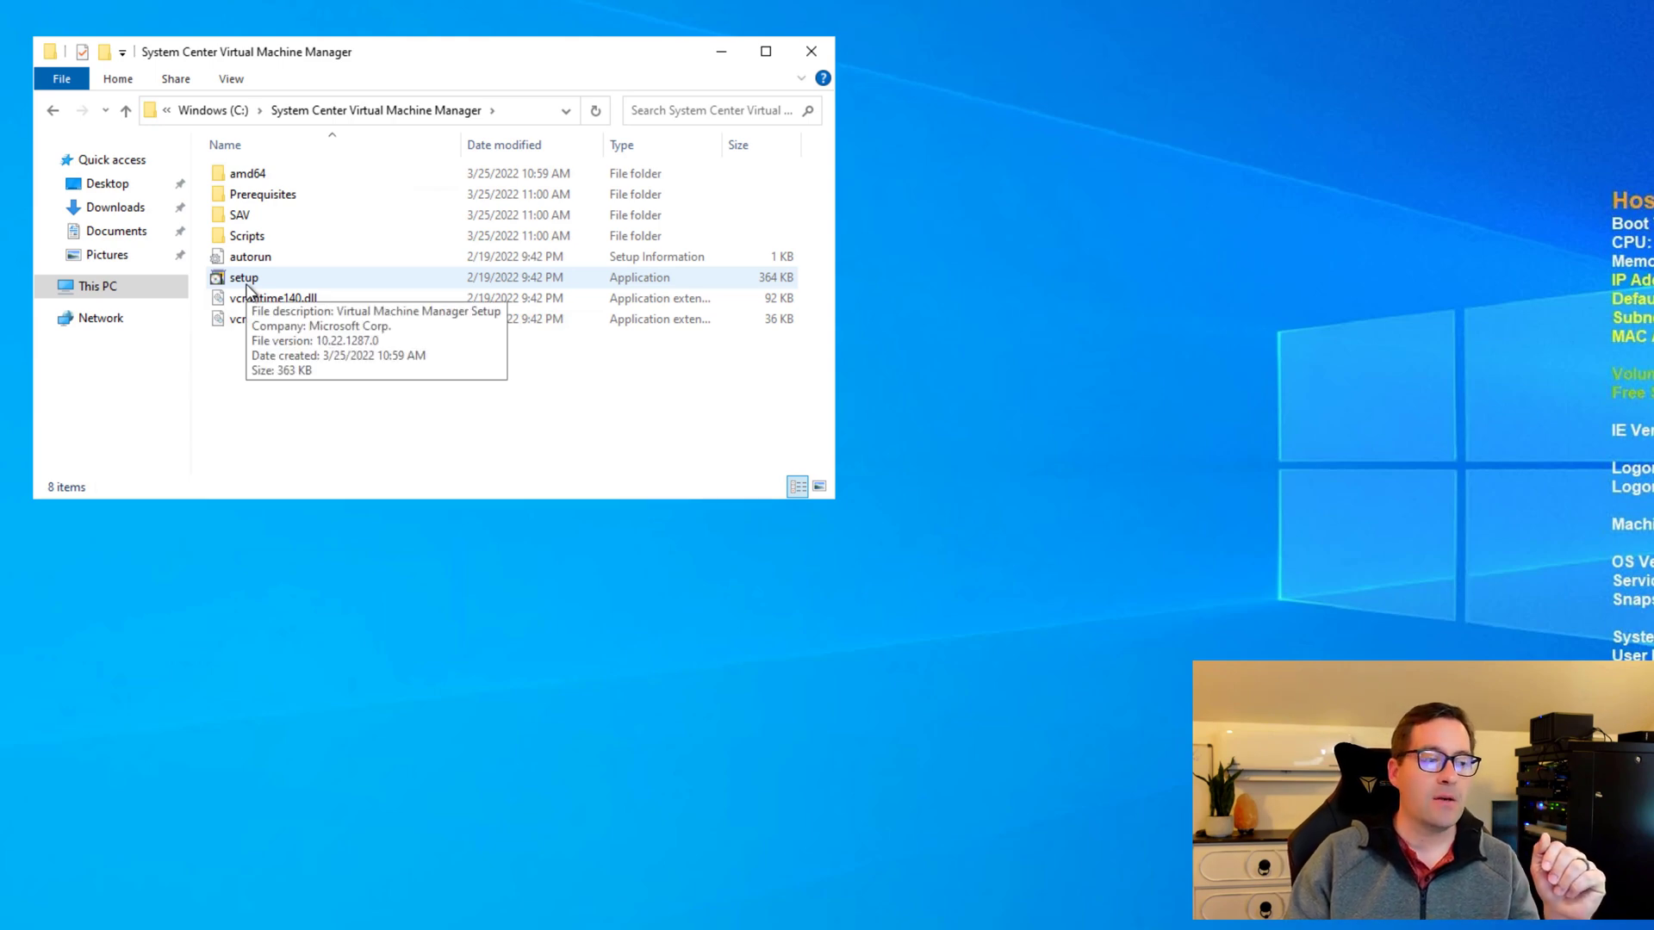
pyautogui.doubleClick(247, 285)
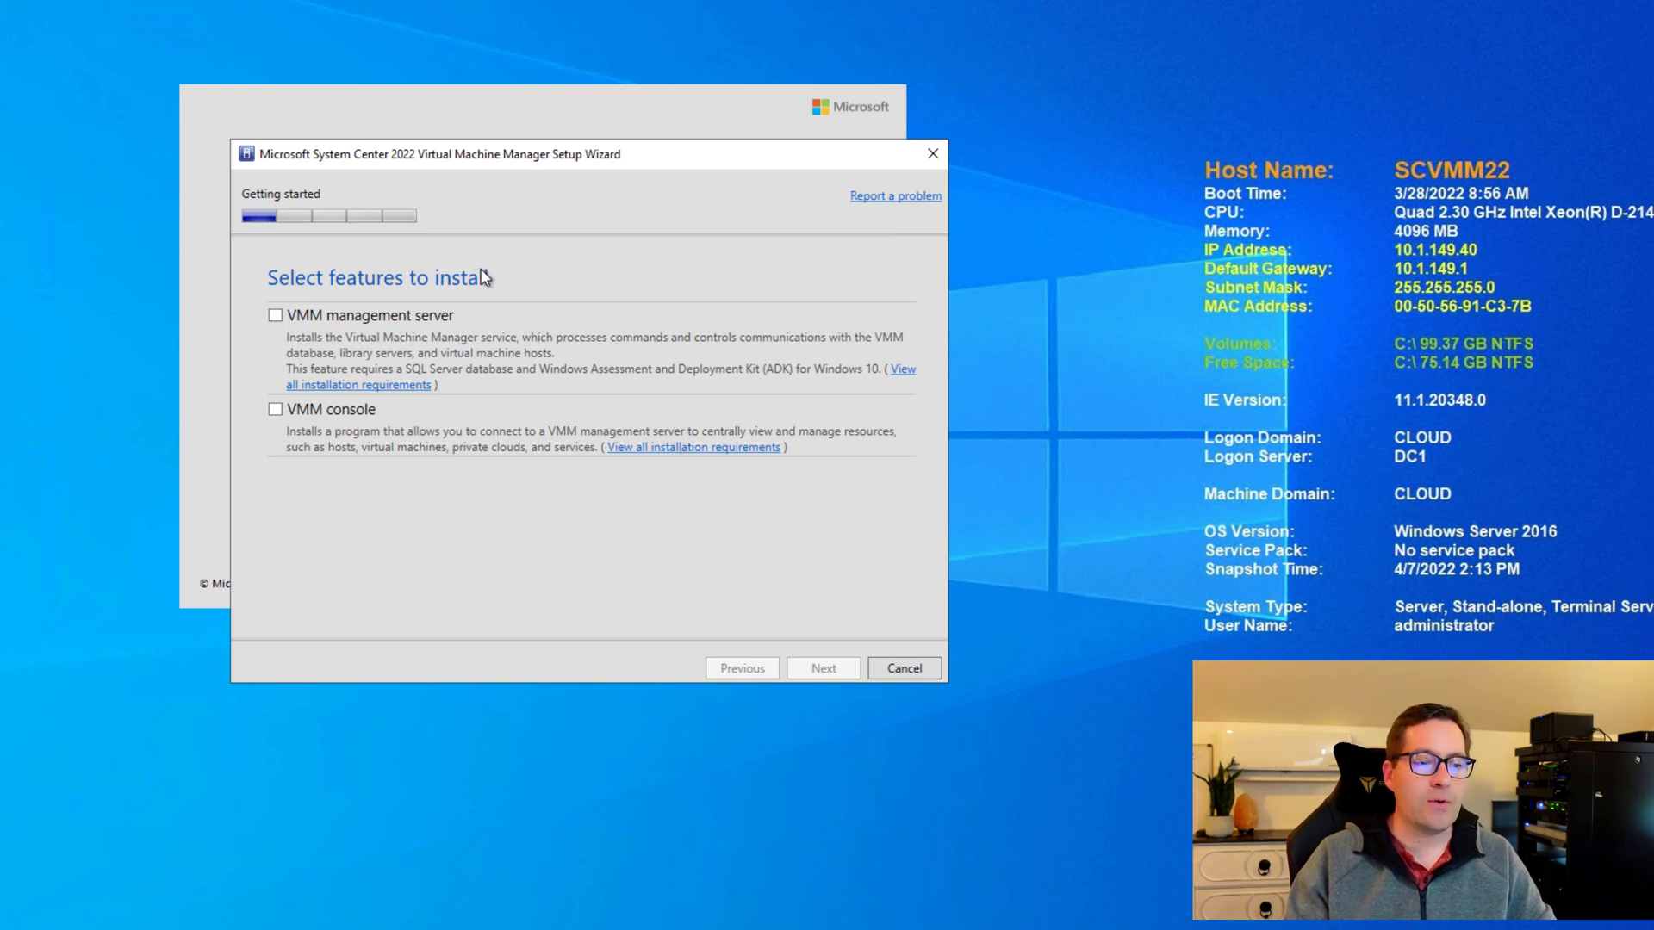
# Select both the VMM management server and VMM console features for installation.
pyautogui.click(275, 316)
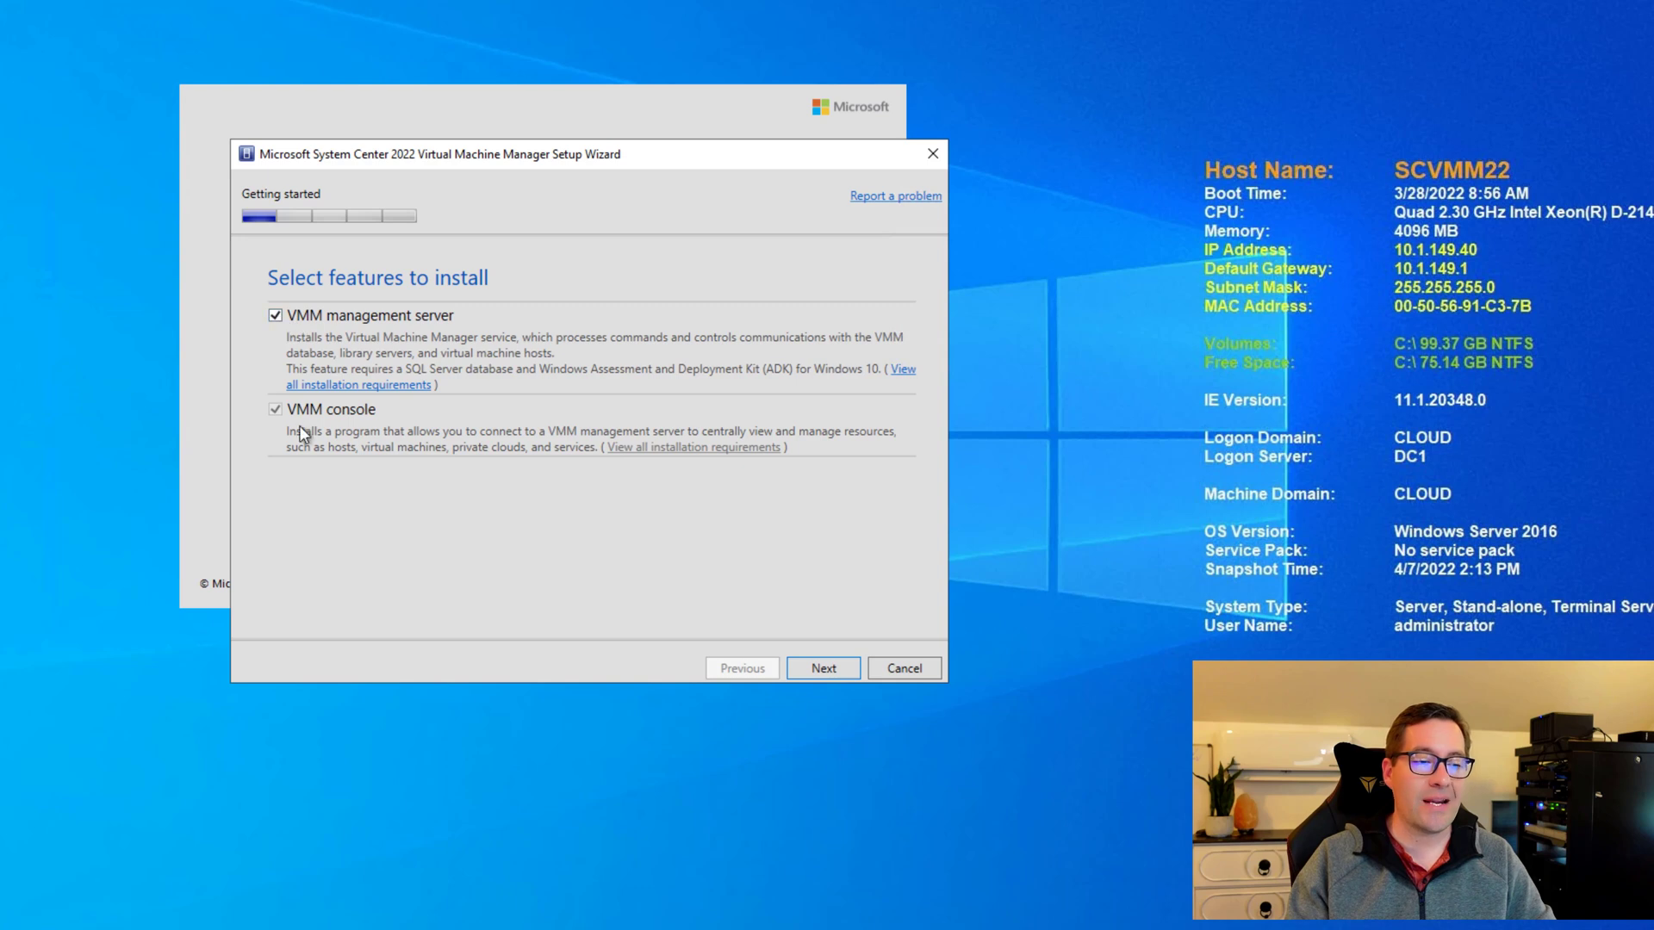
pyautogui.click(274, 316)
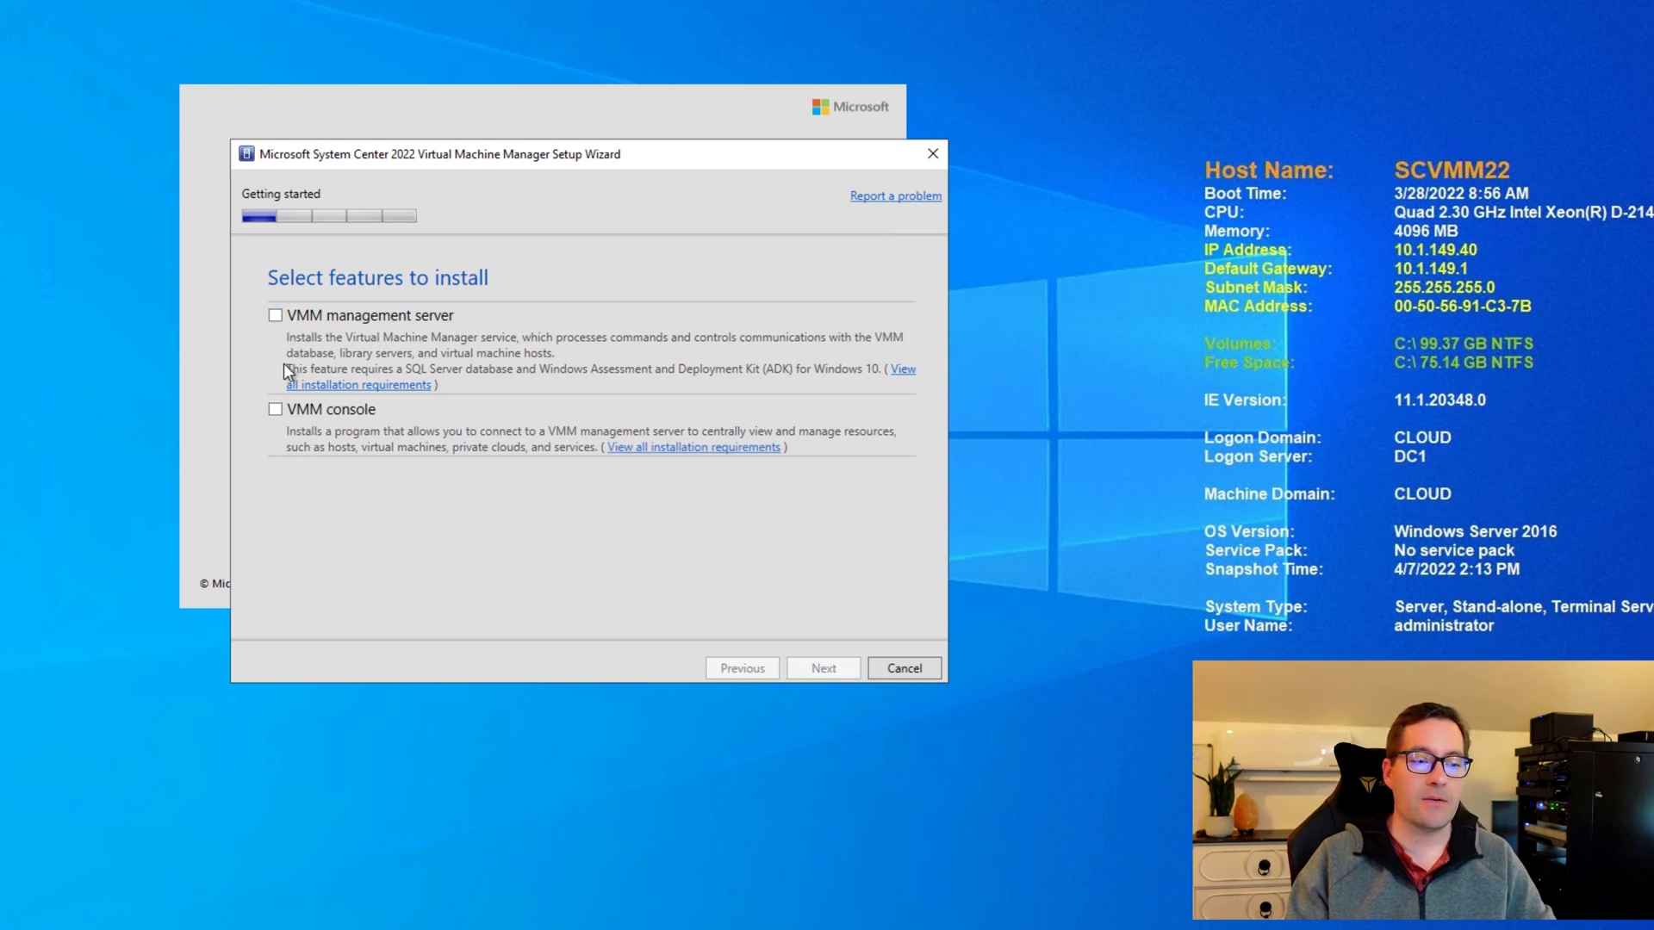
pyautogui.click(275, 412)
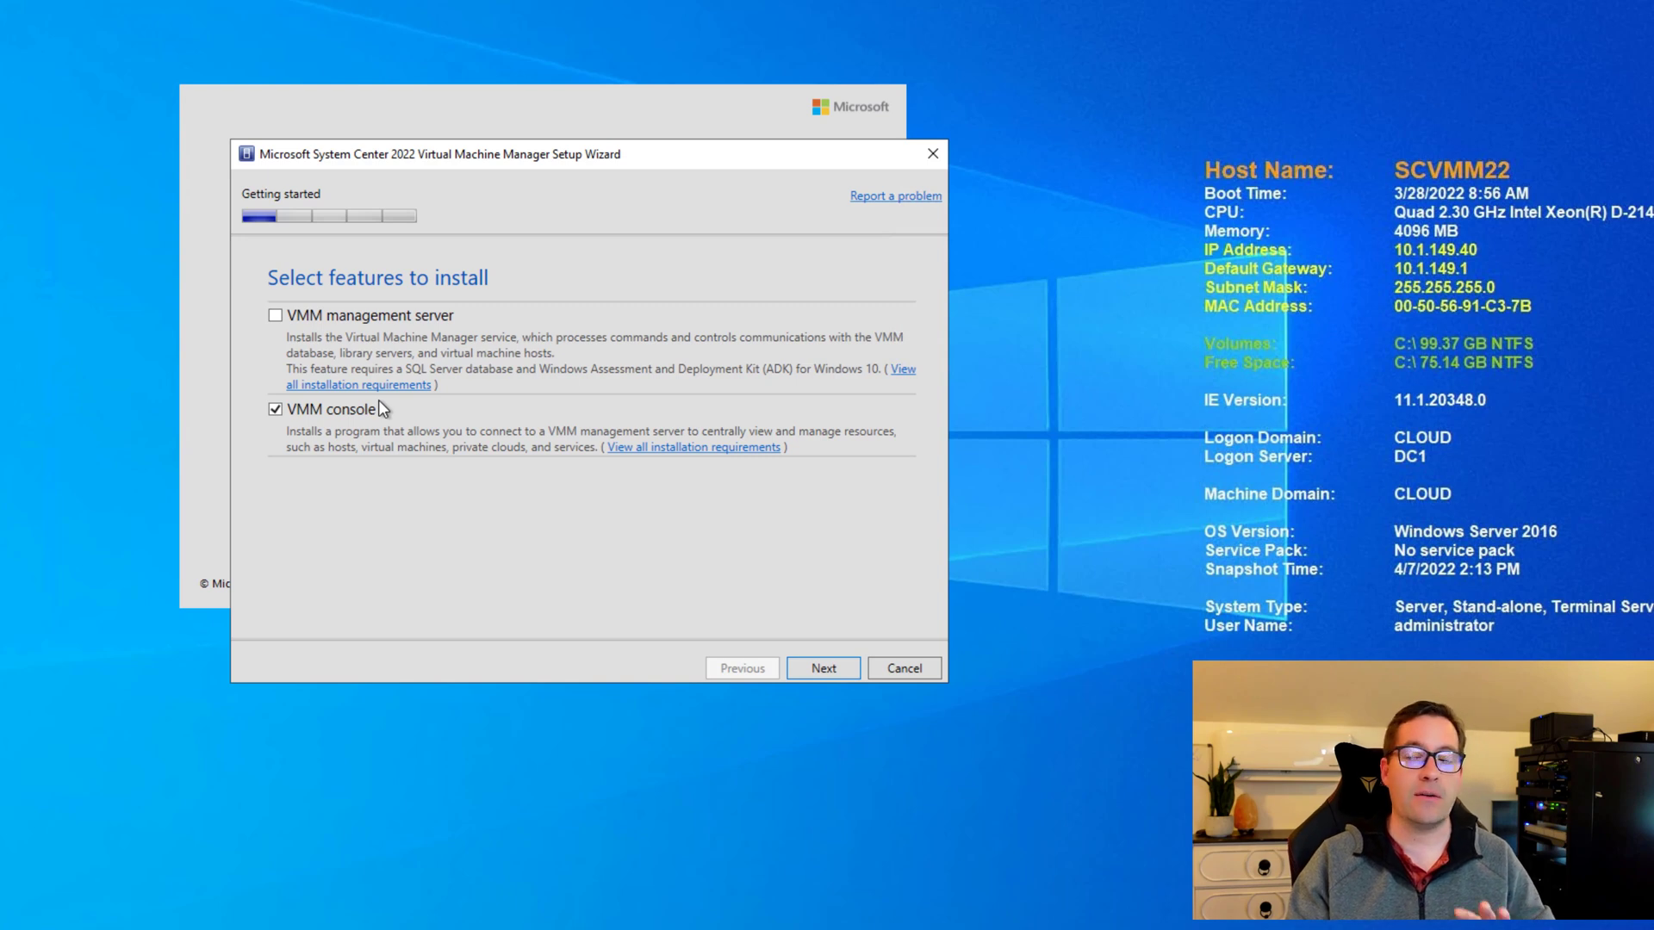
pyautogui.click(276, 315)
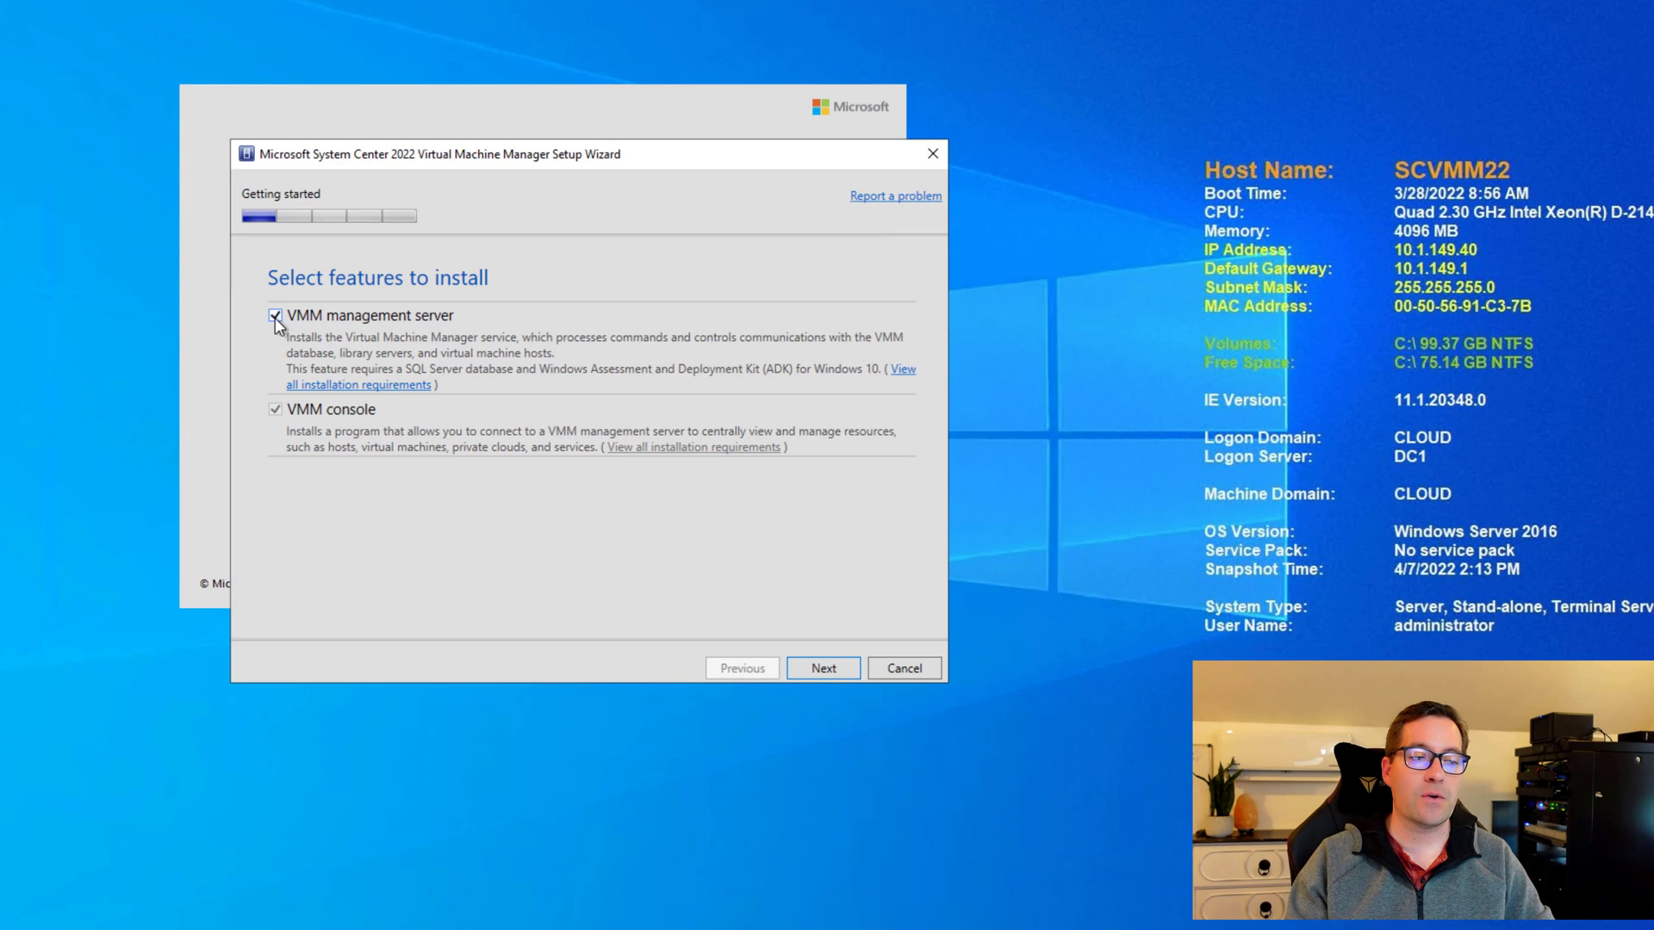
# Continue past product registration without a key and accept the license terms.
pyautogui.click(823, 668)
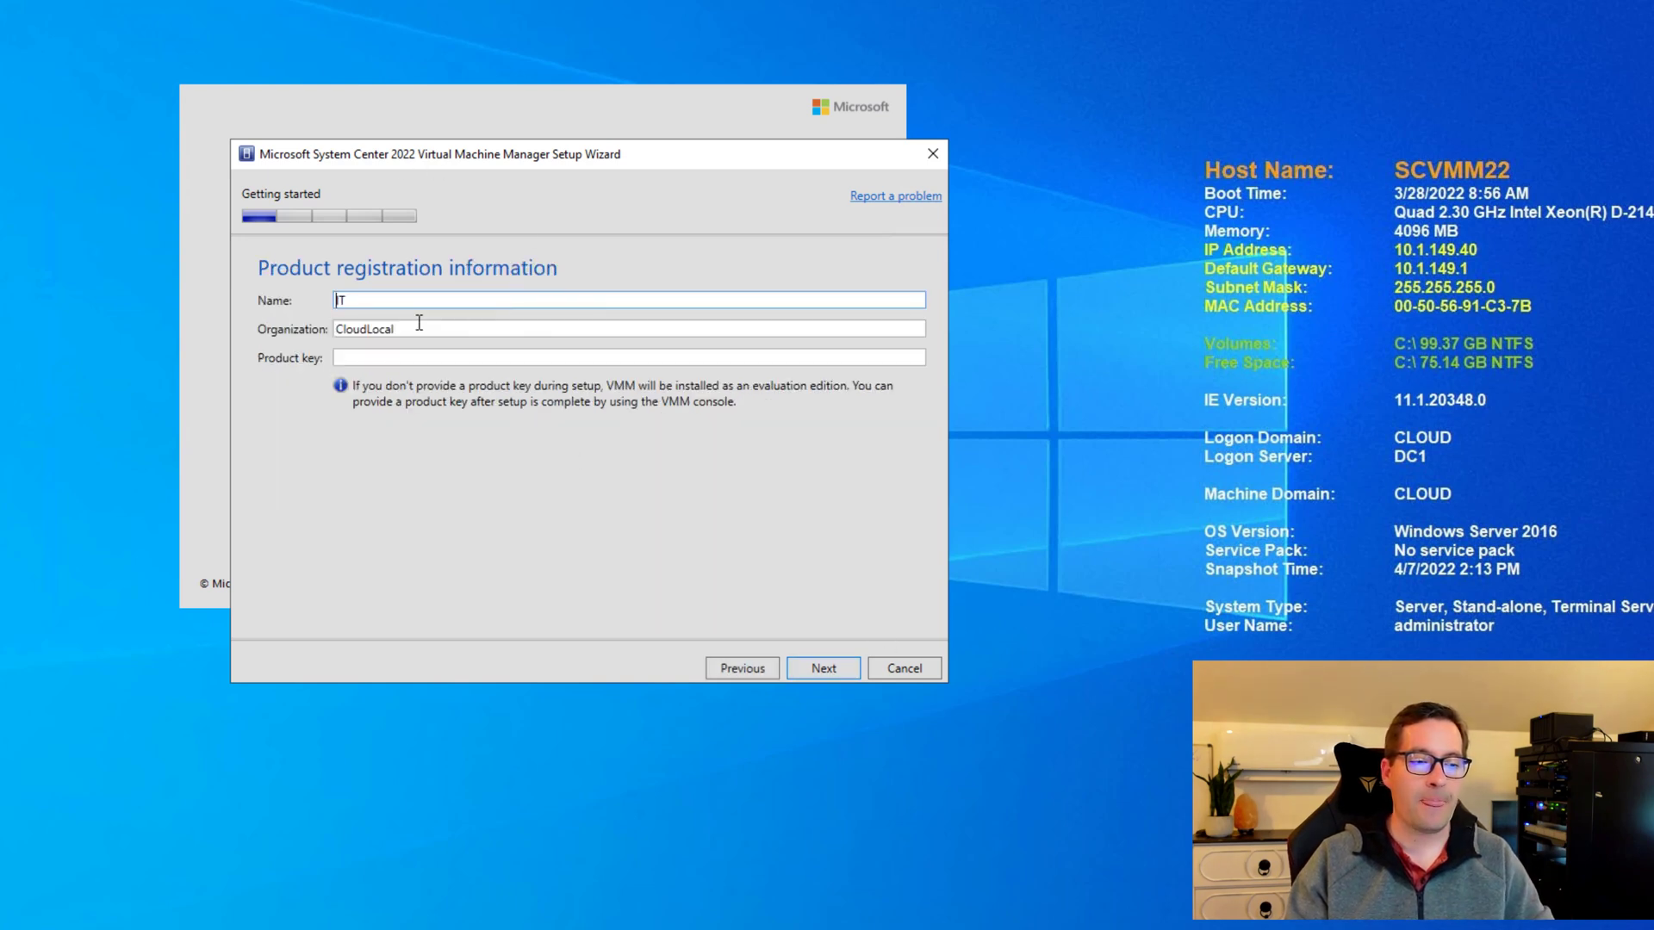
pyautogui.click(823, 668)
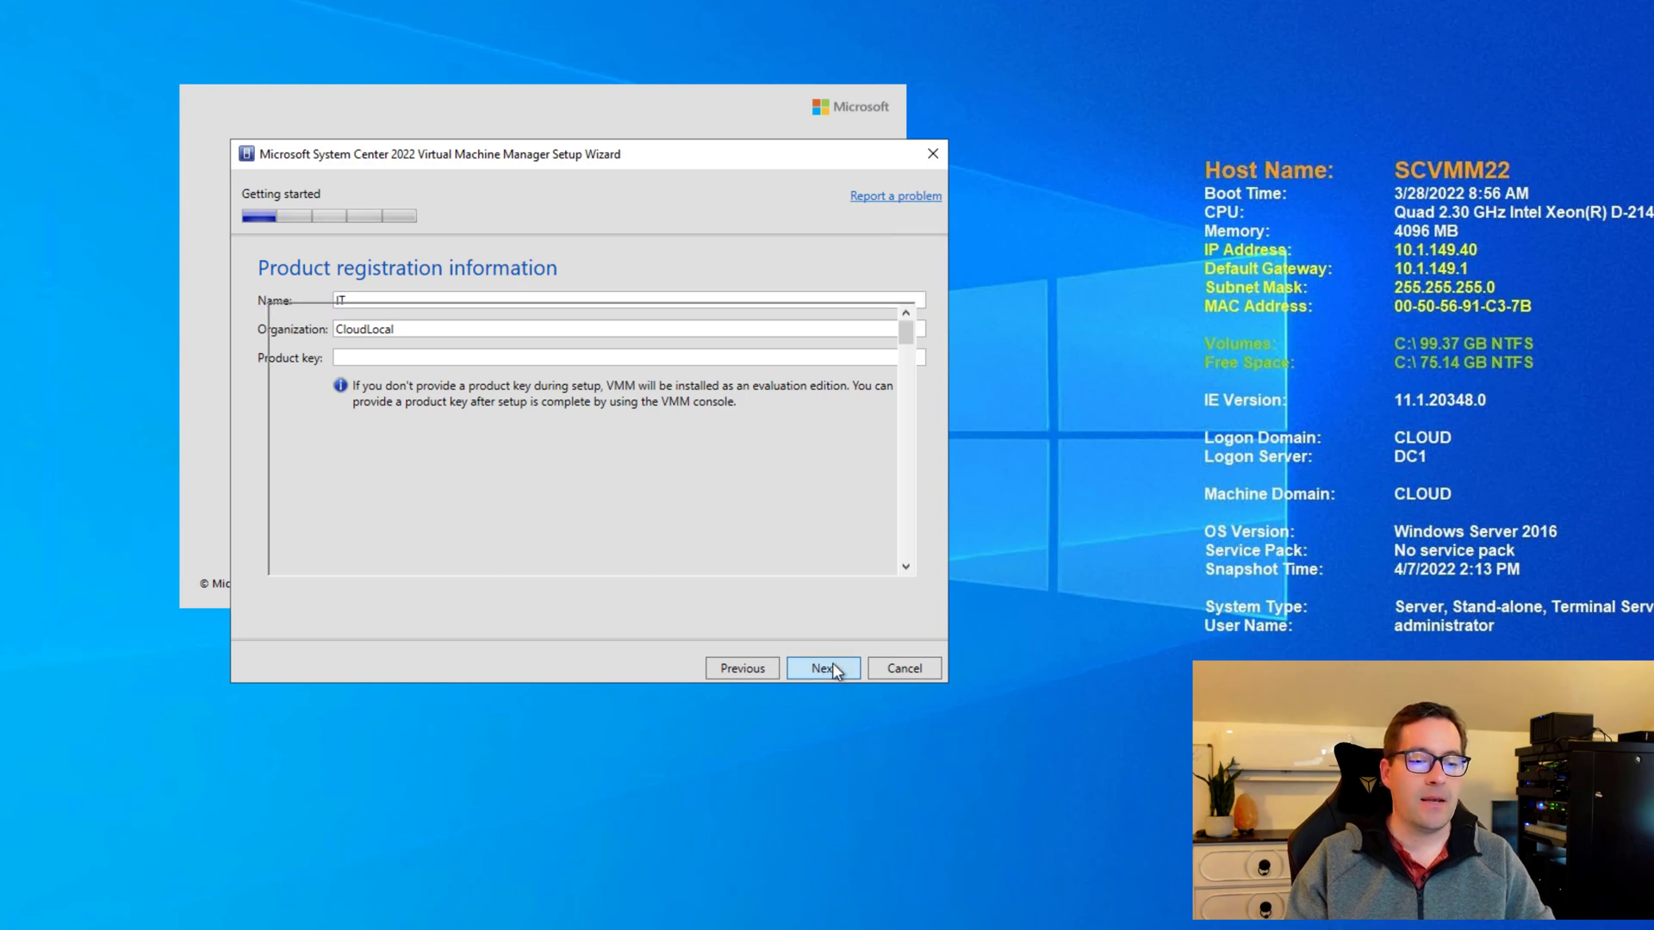
pyautogui.click(832, 669)
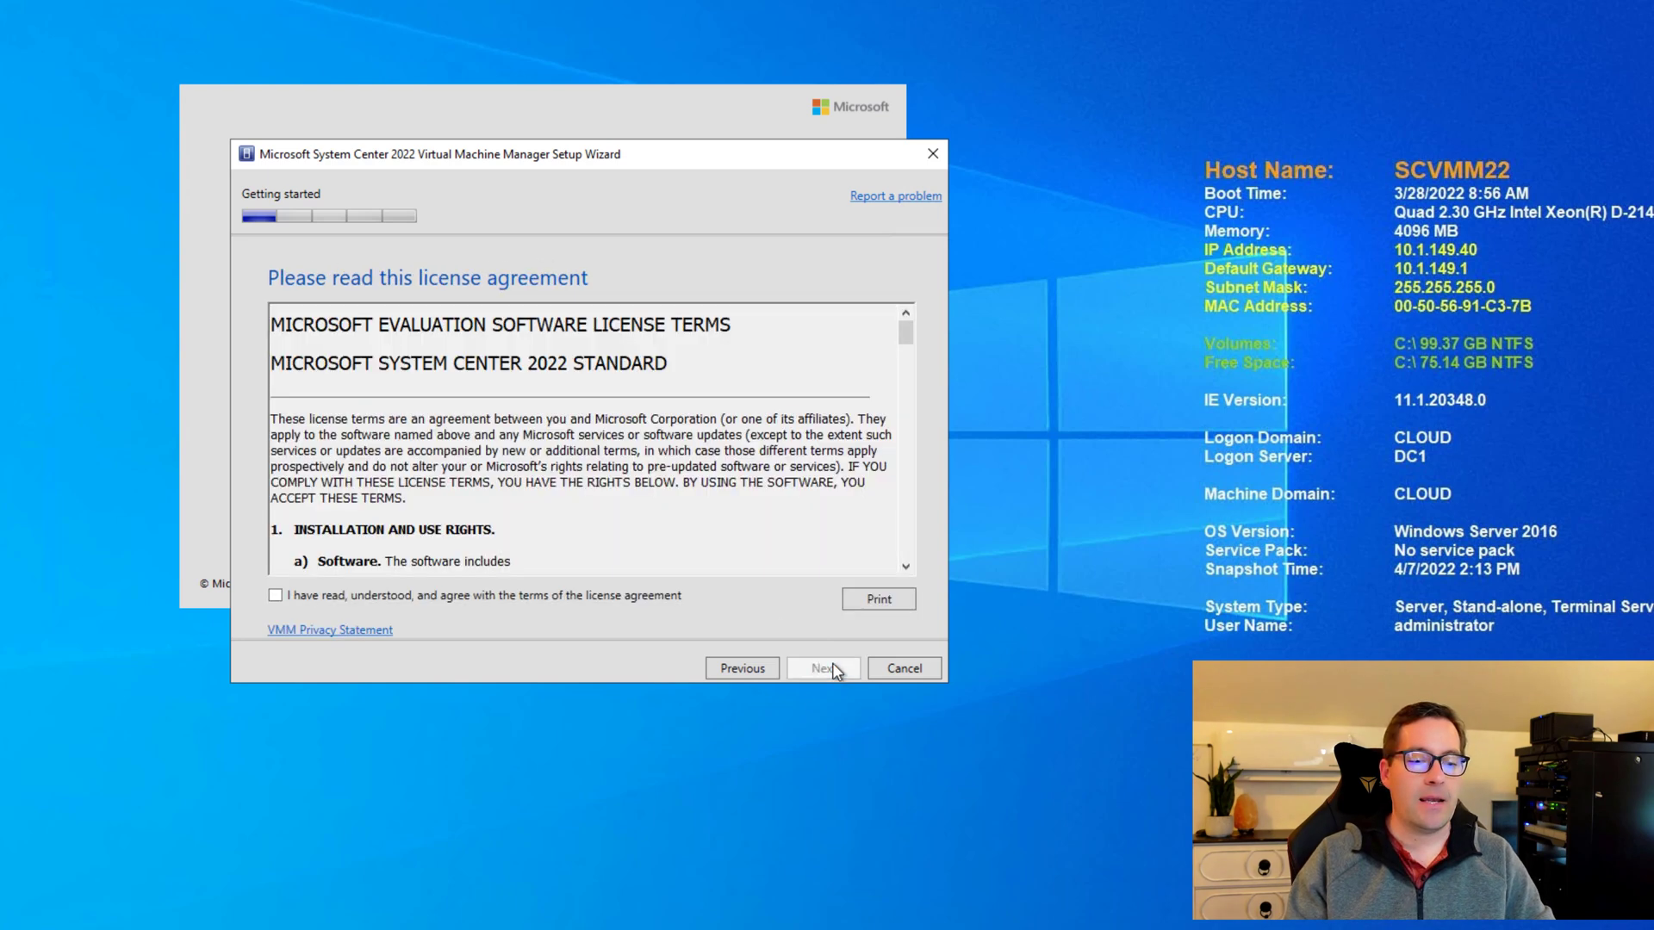
pyautogui.click(275, 595)
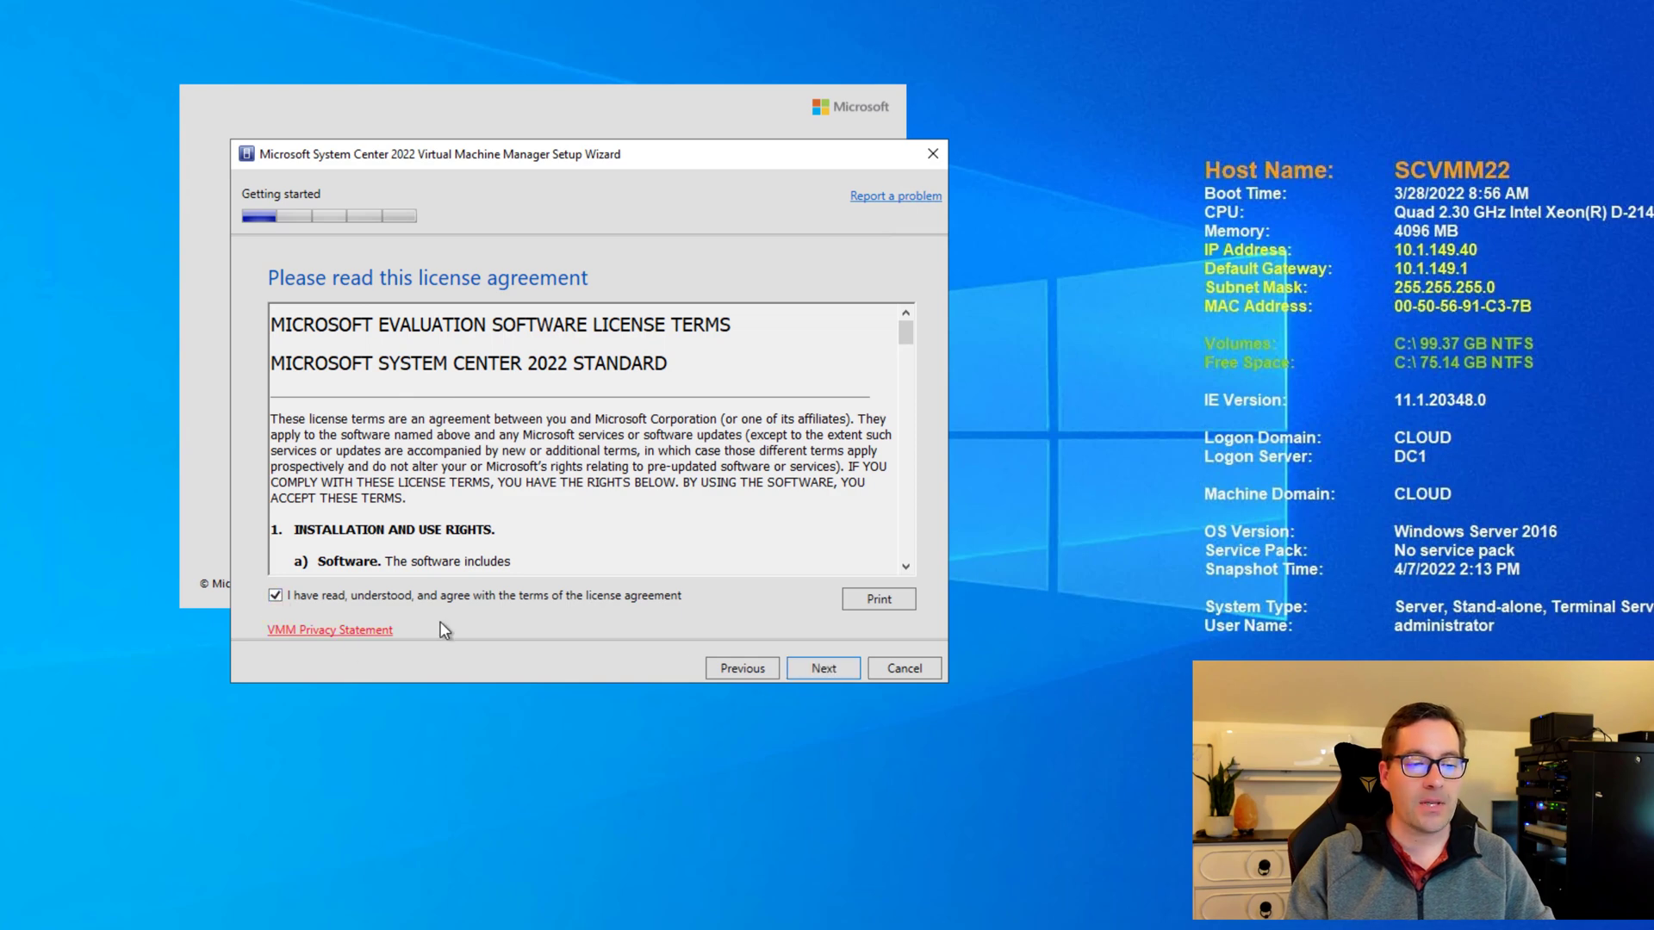
pyautogui.click(824, 669)
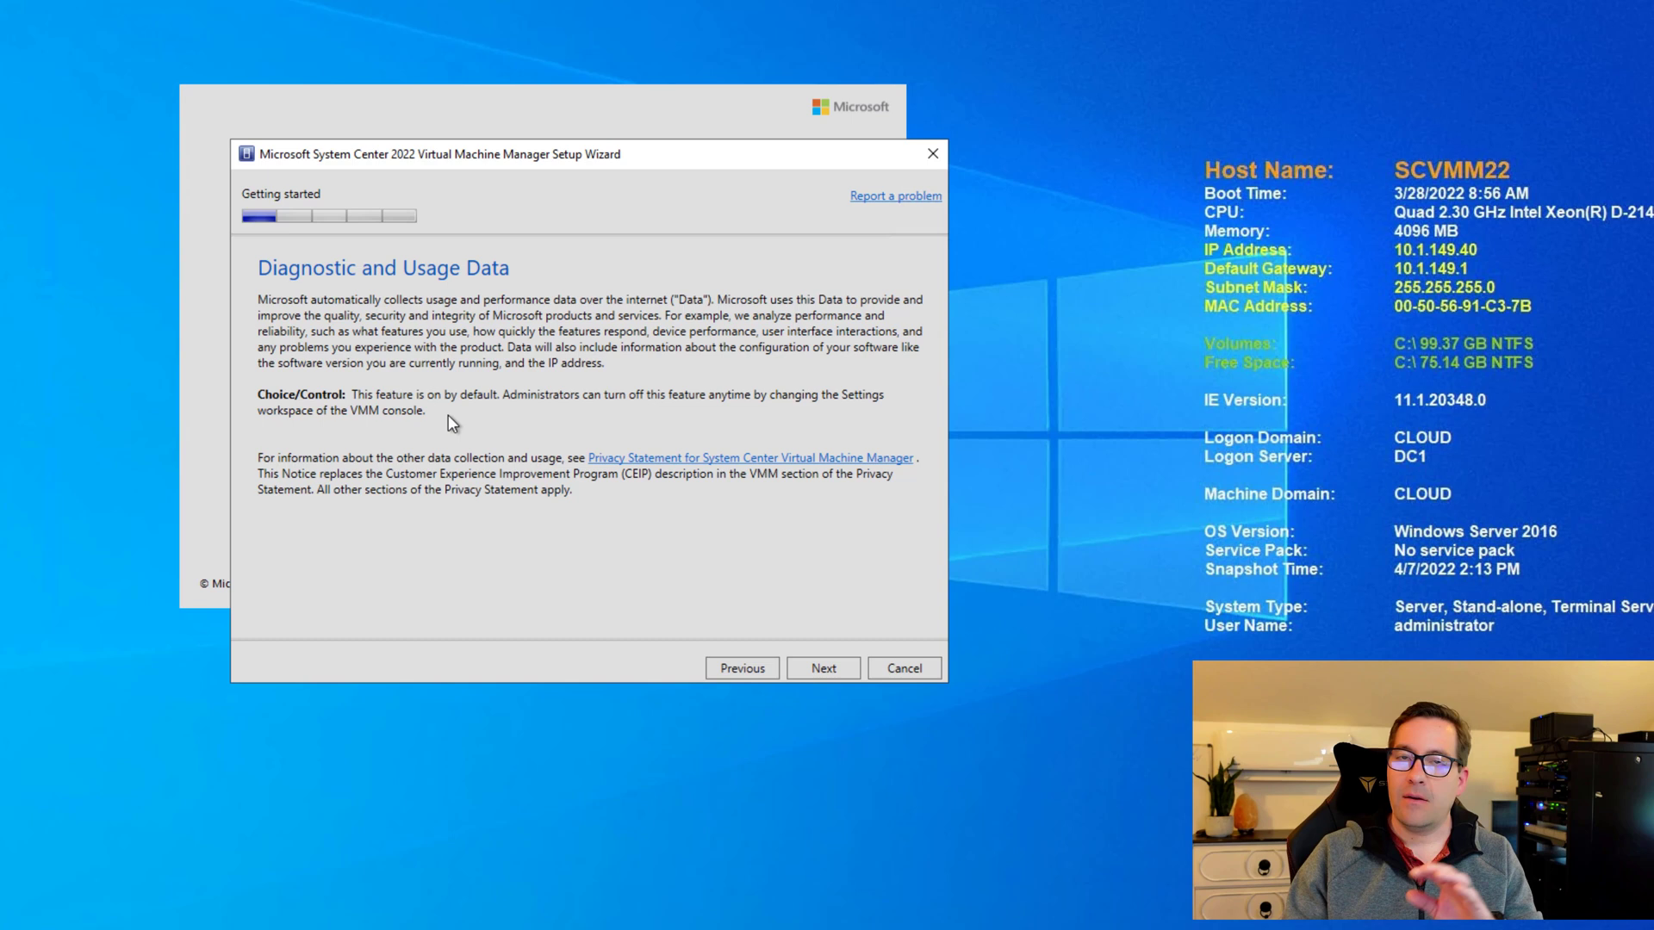
# Turn Microsoft Update on and keep the default install location to reach the prerequisite check.
pyautogui.click(820, 670)
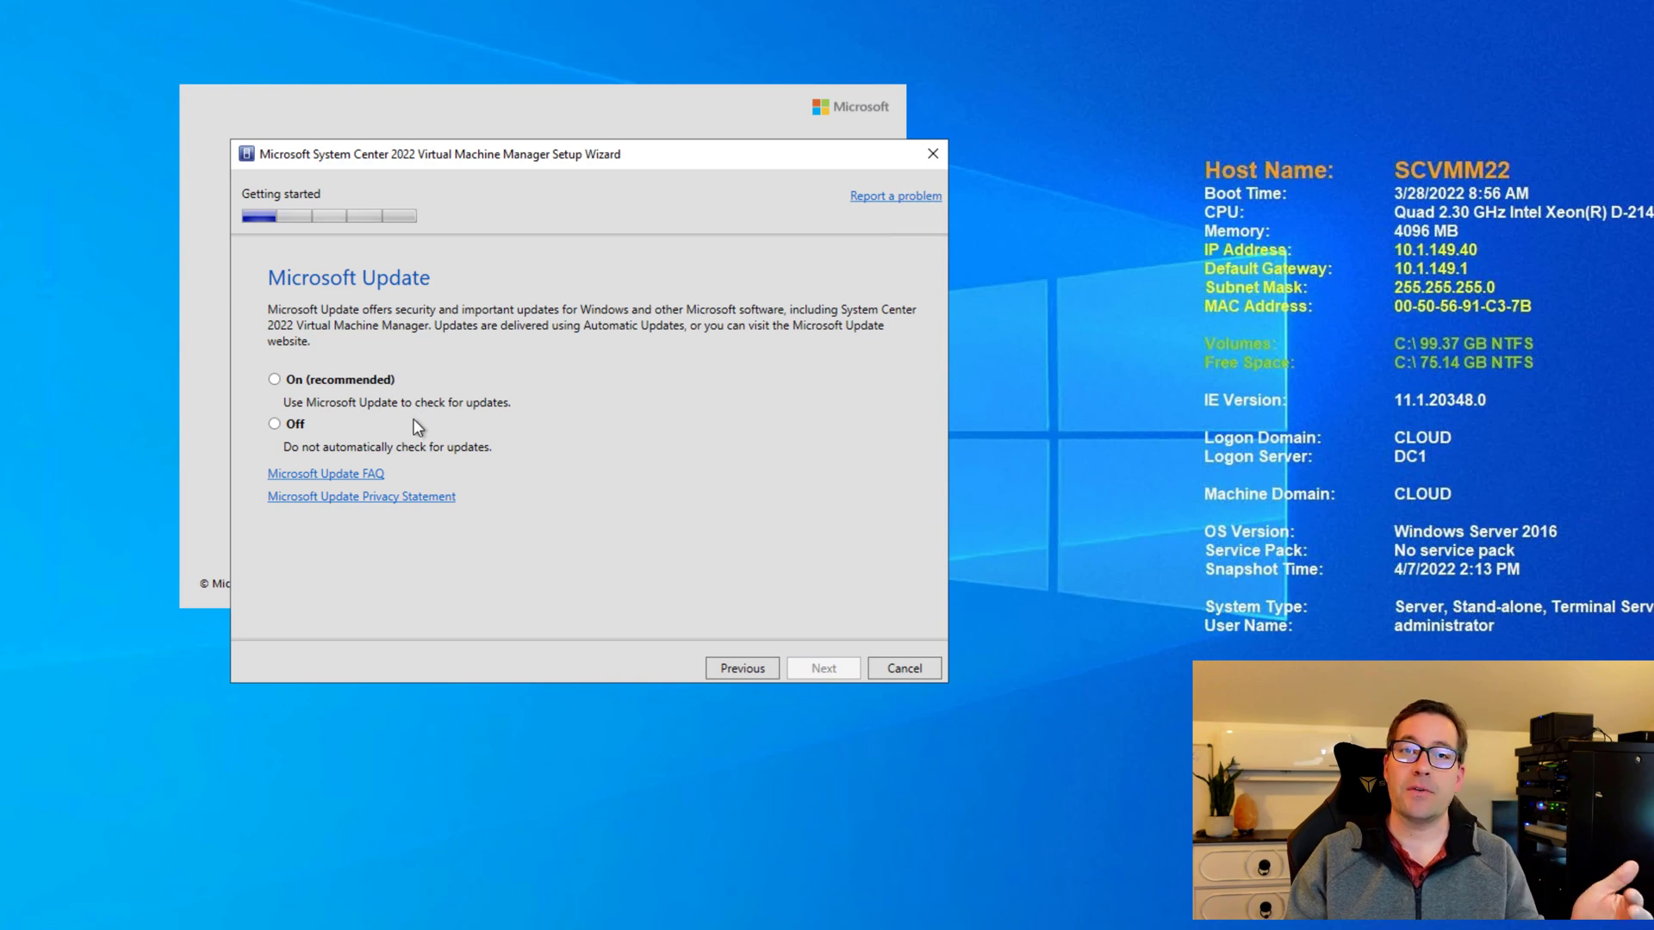
pyautogui.click(280, 384)
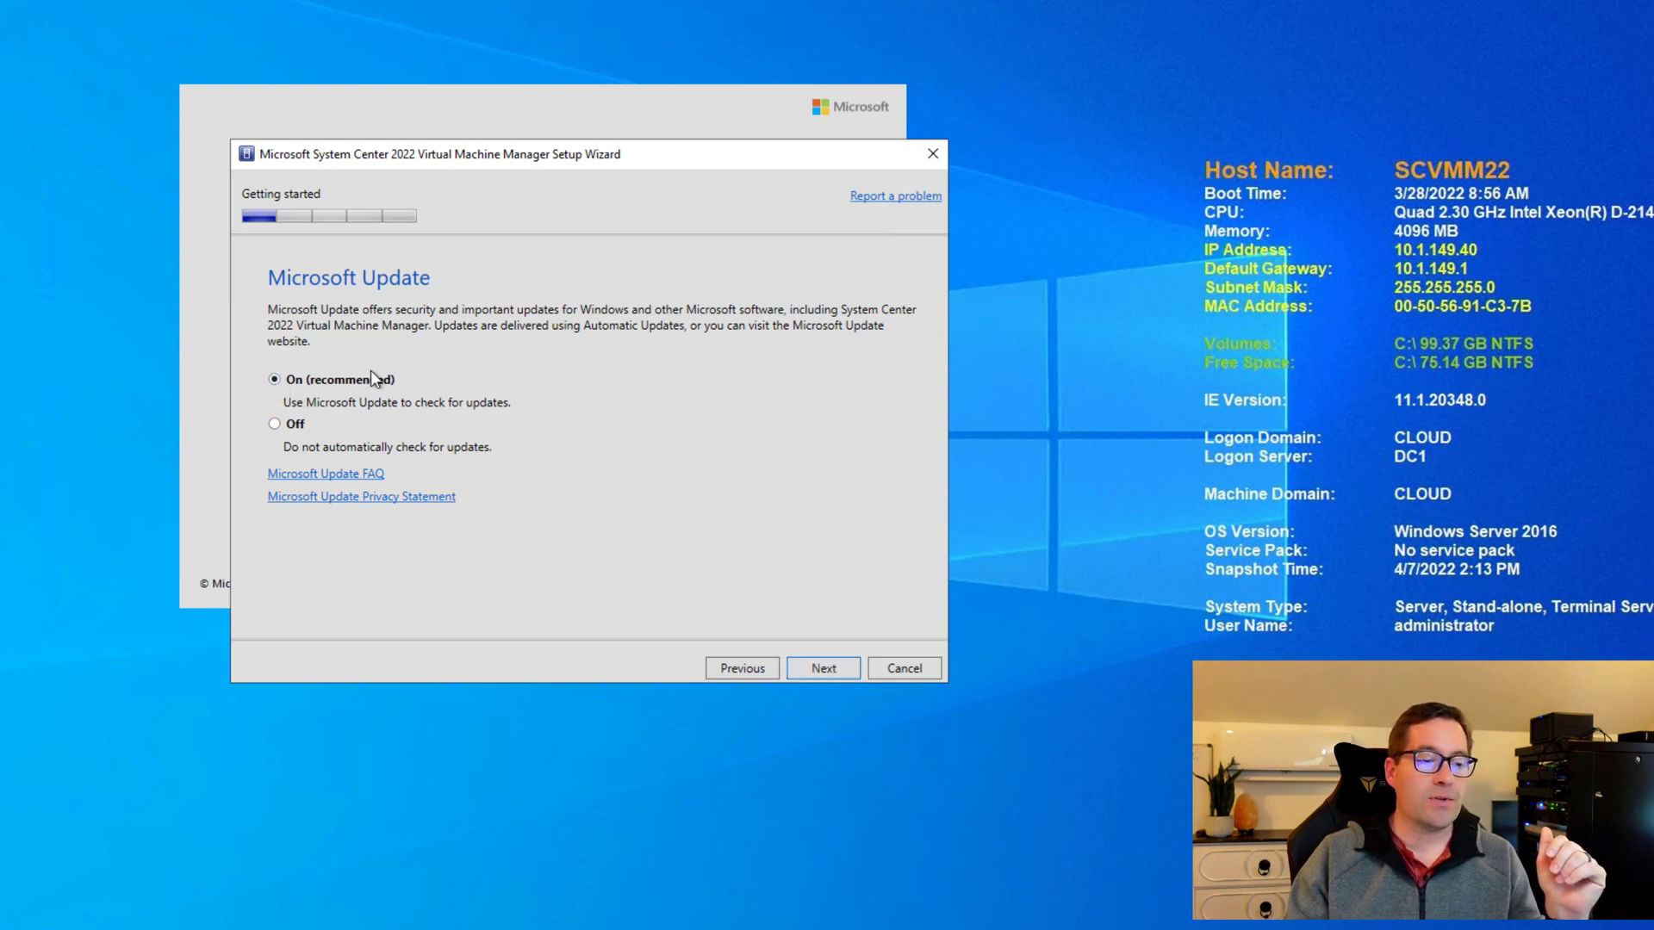
pyautogui.click(824, 670)
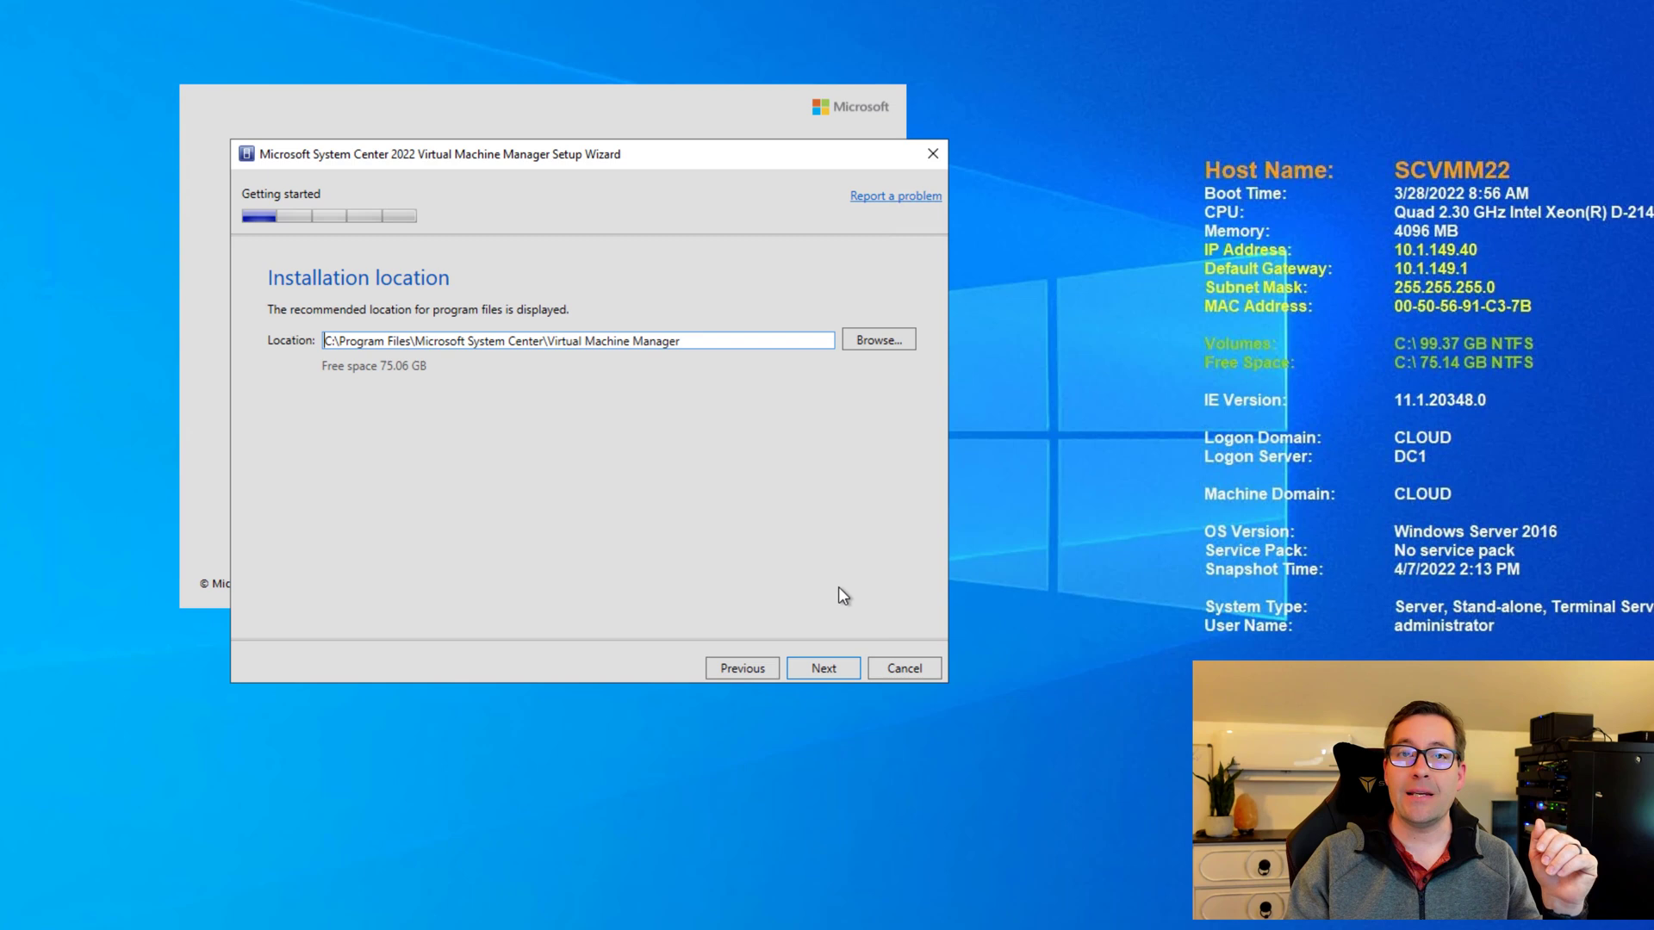
pyautogui.click(815, 666)
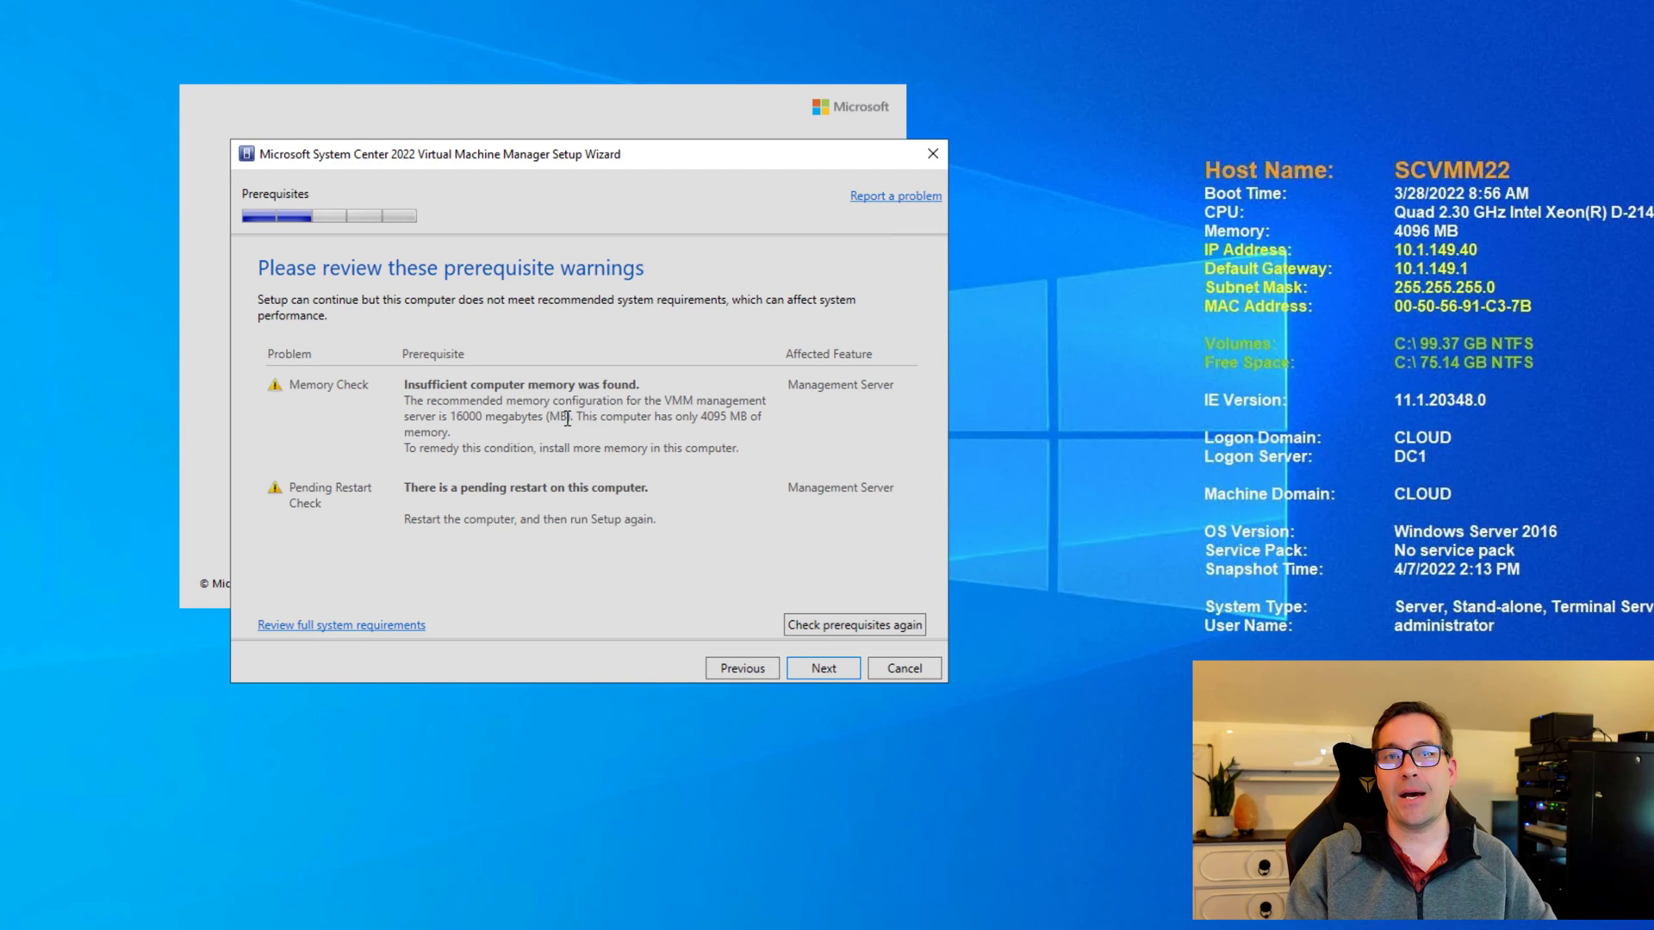
# Continue past the warnings and keep new database VirtualManagerDB on SCVMM22, instance MSSQLSERVER.
pyautogui.click(823, 669)
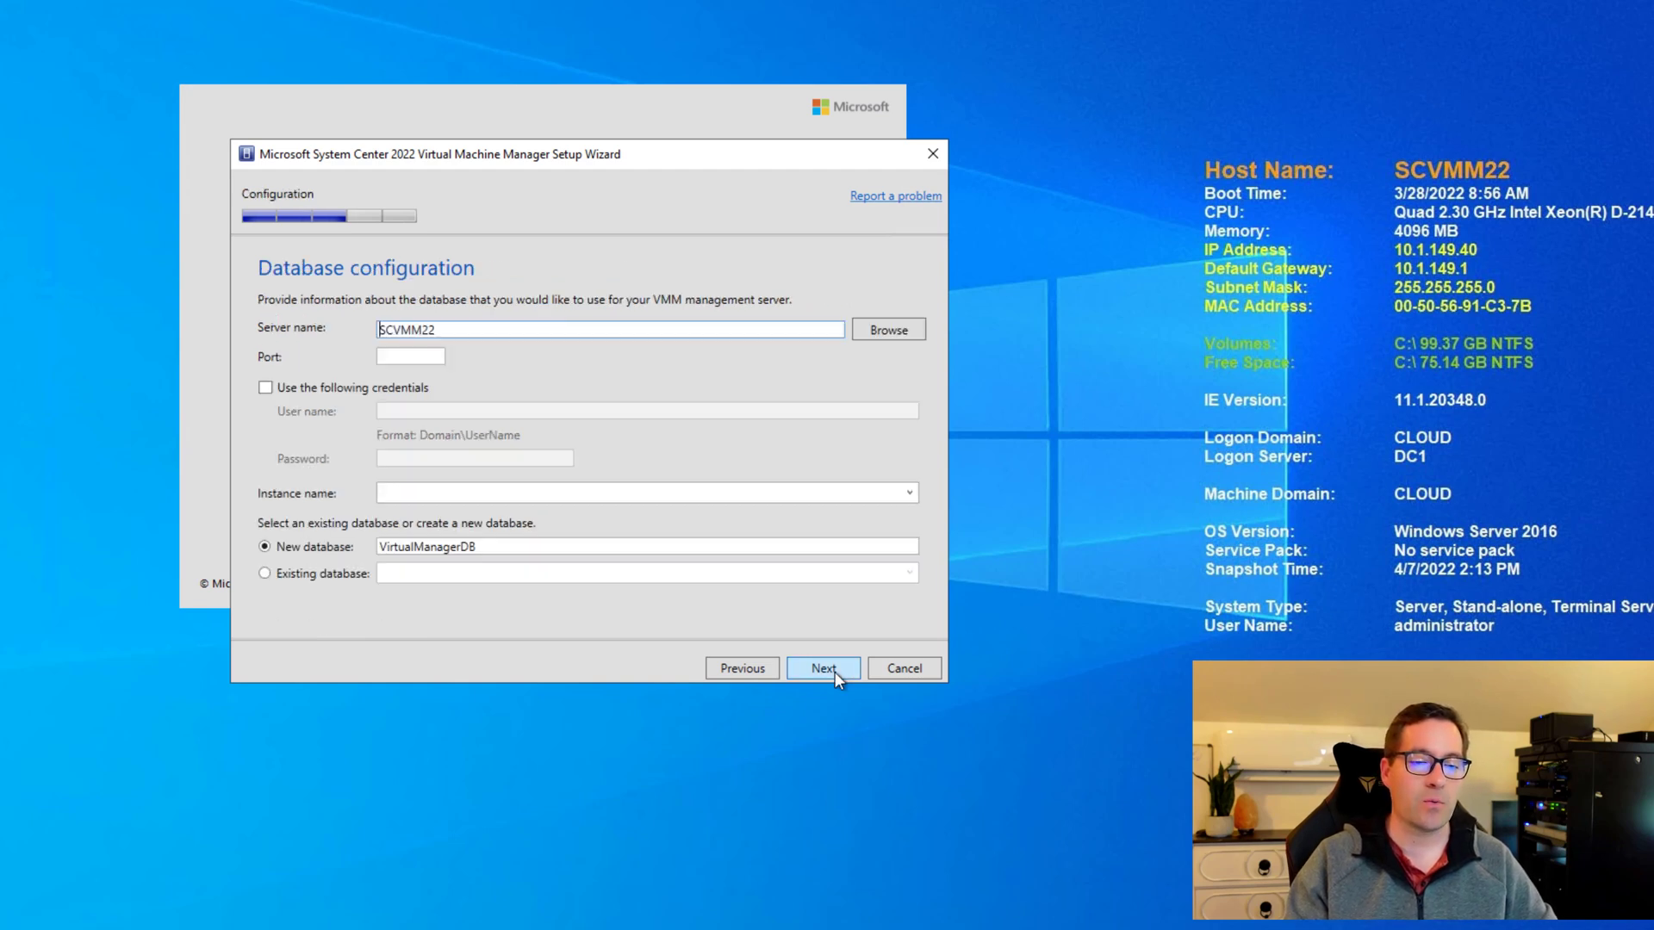
pyautogui.click(456, 328)
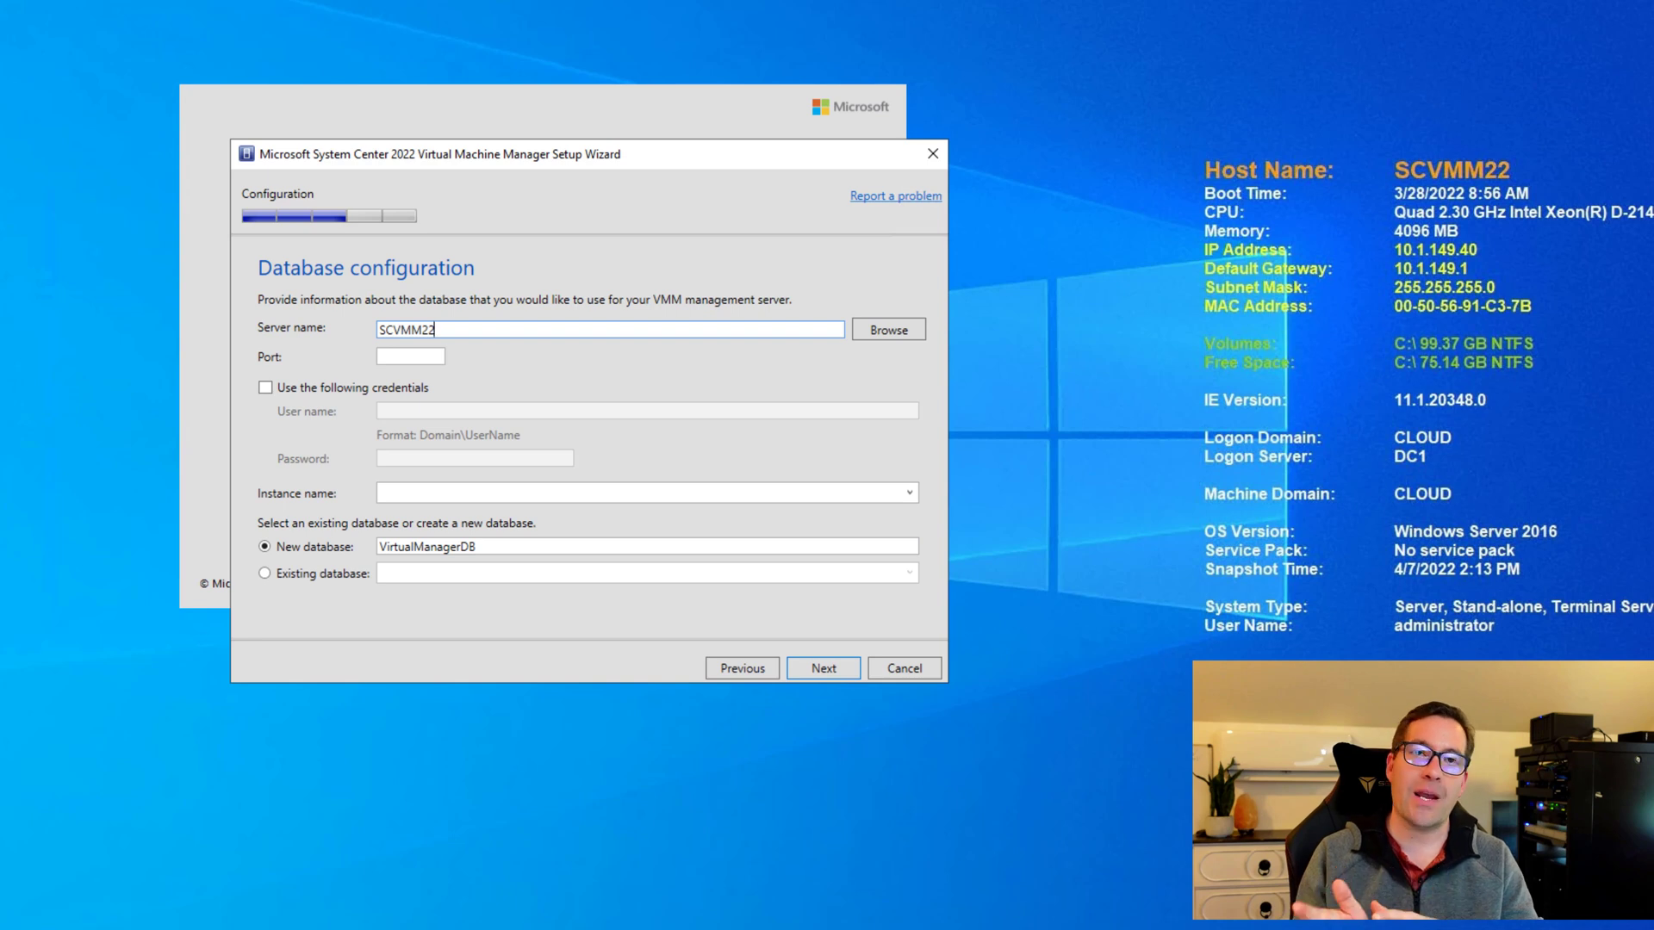
pyautogui.click(482, 548)
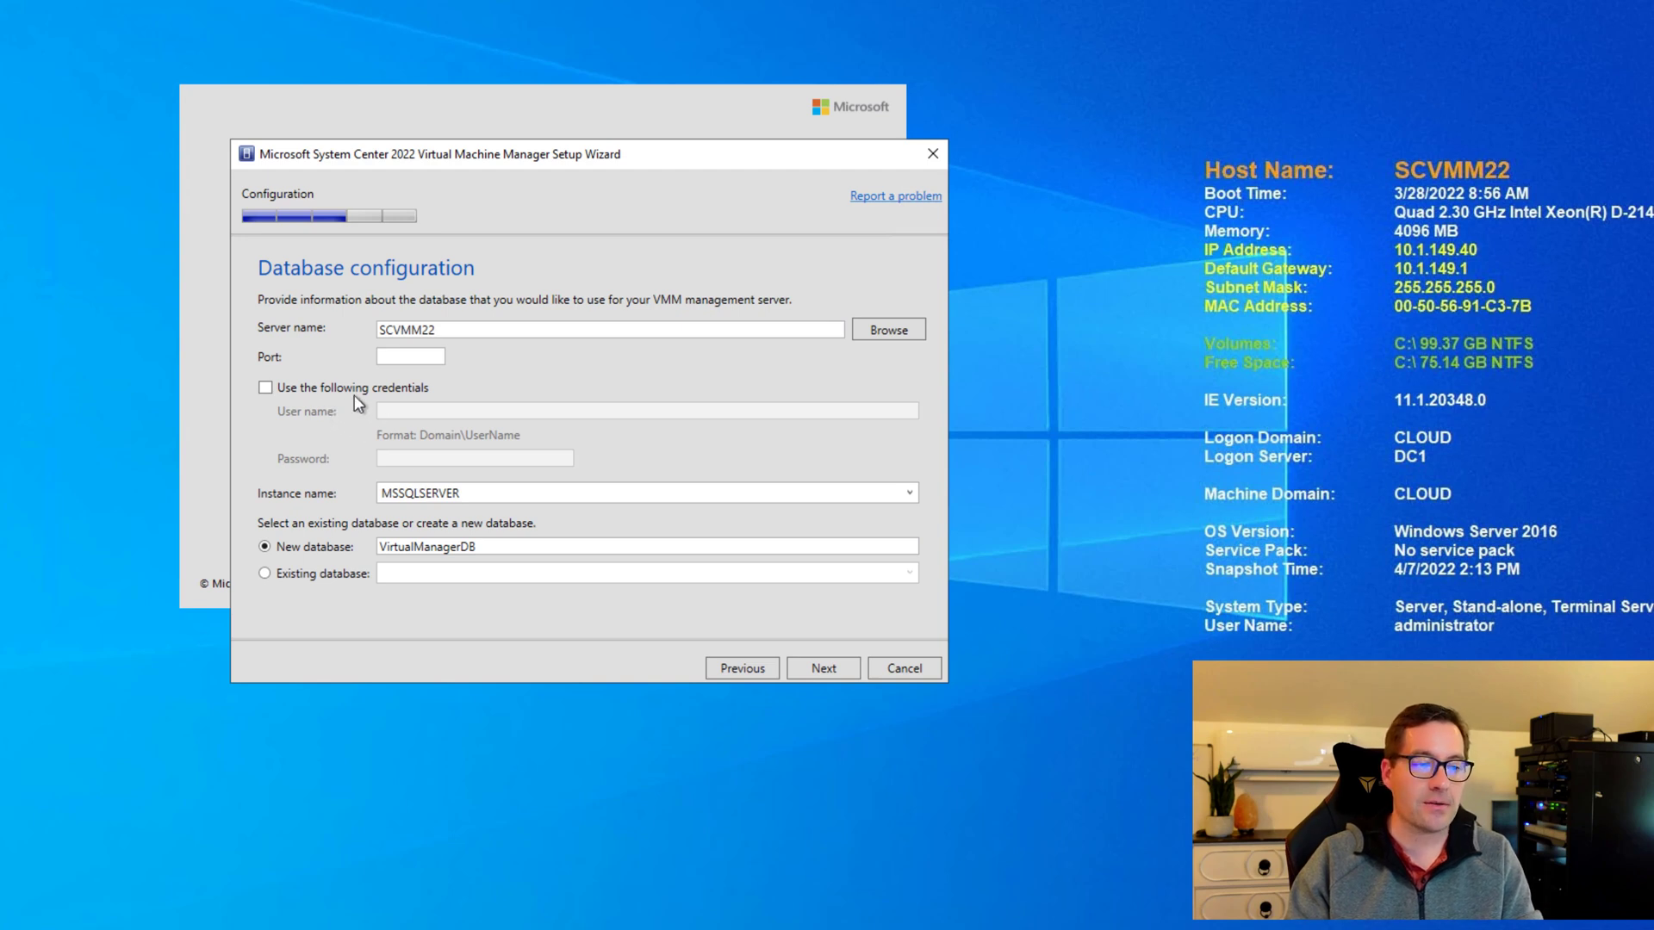
pyautogui.click(822, 668)
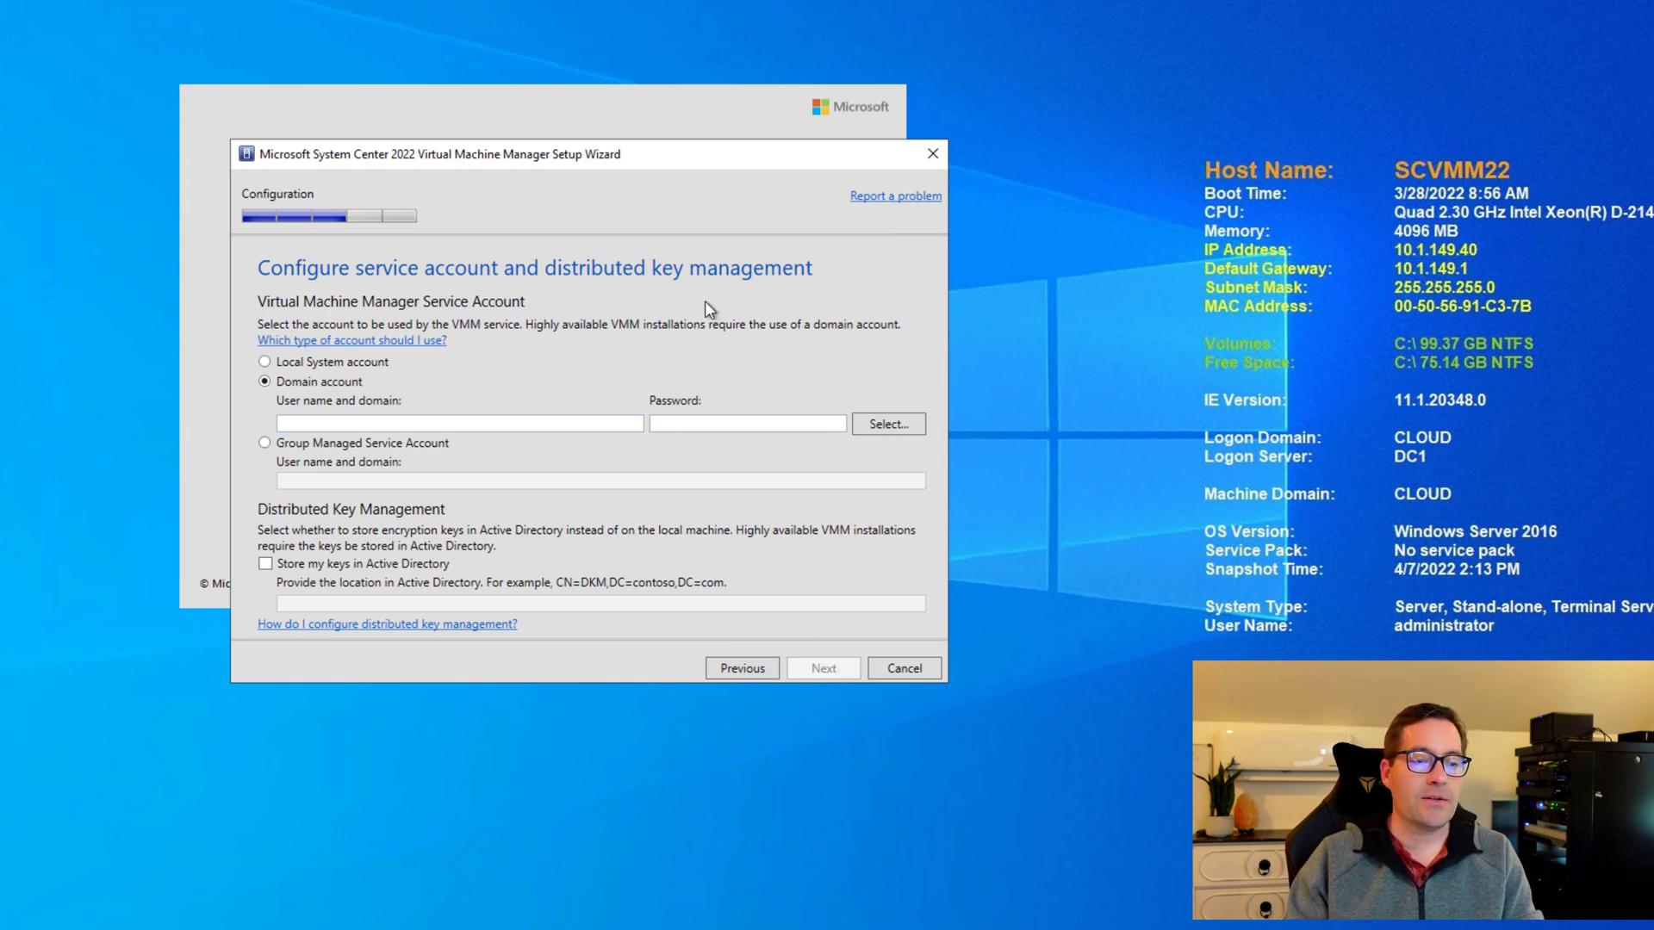
# Enter CLOUD\administrator as the domain service account and type its password.
pyautogui.click(344, 427)
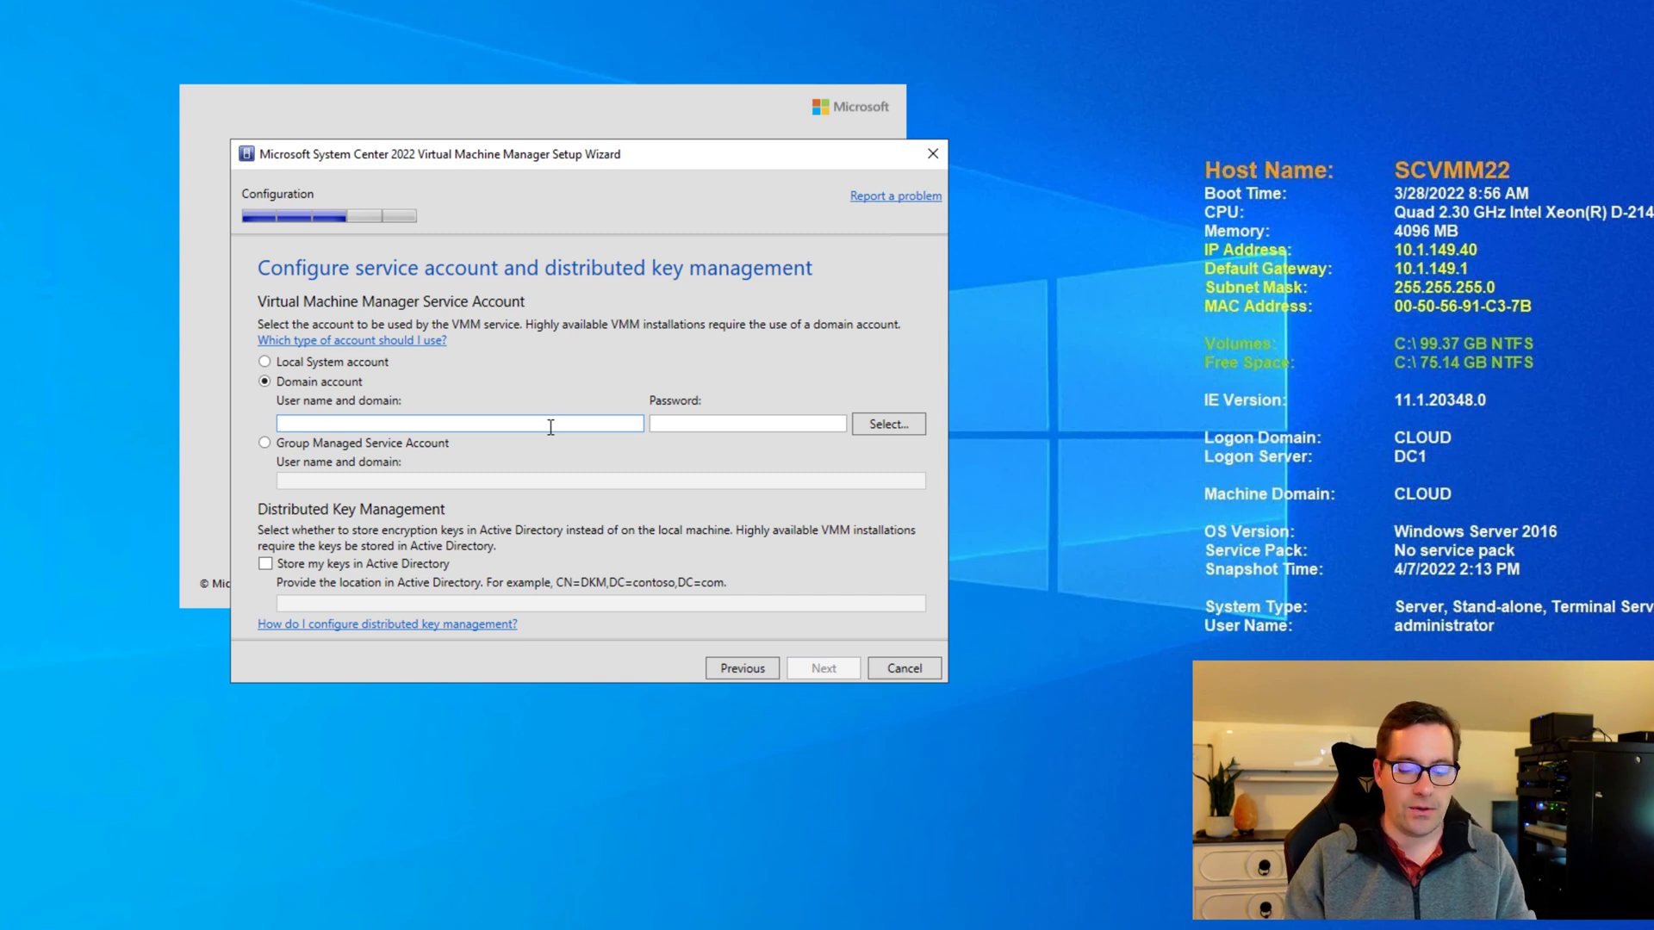
pyautogui.write('CLOUD\\administrator')
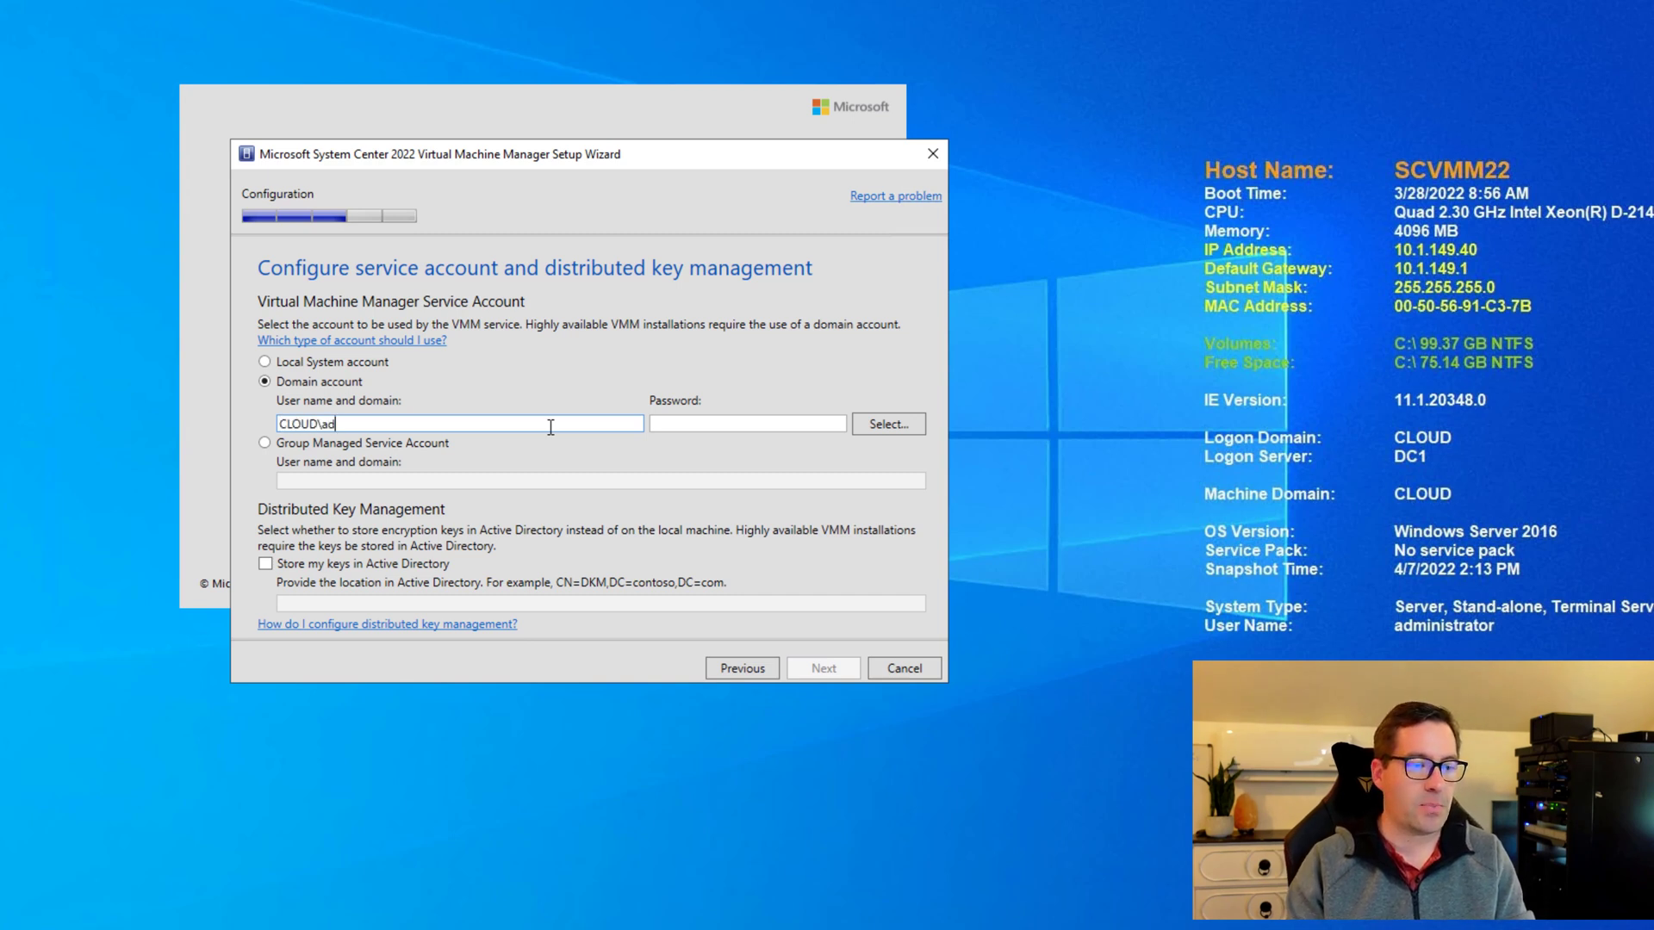
pyautogui.press('Tab')
pyautogui.write('•••••••••••••')
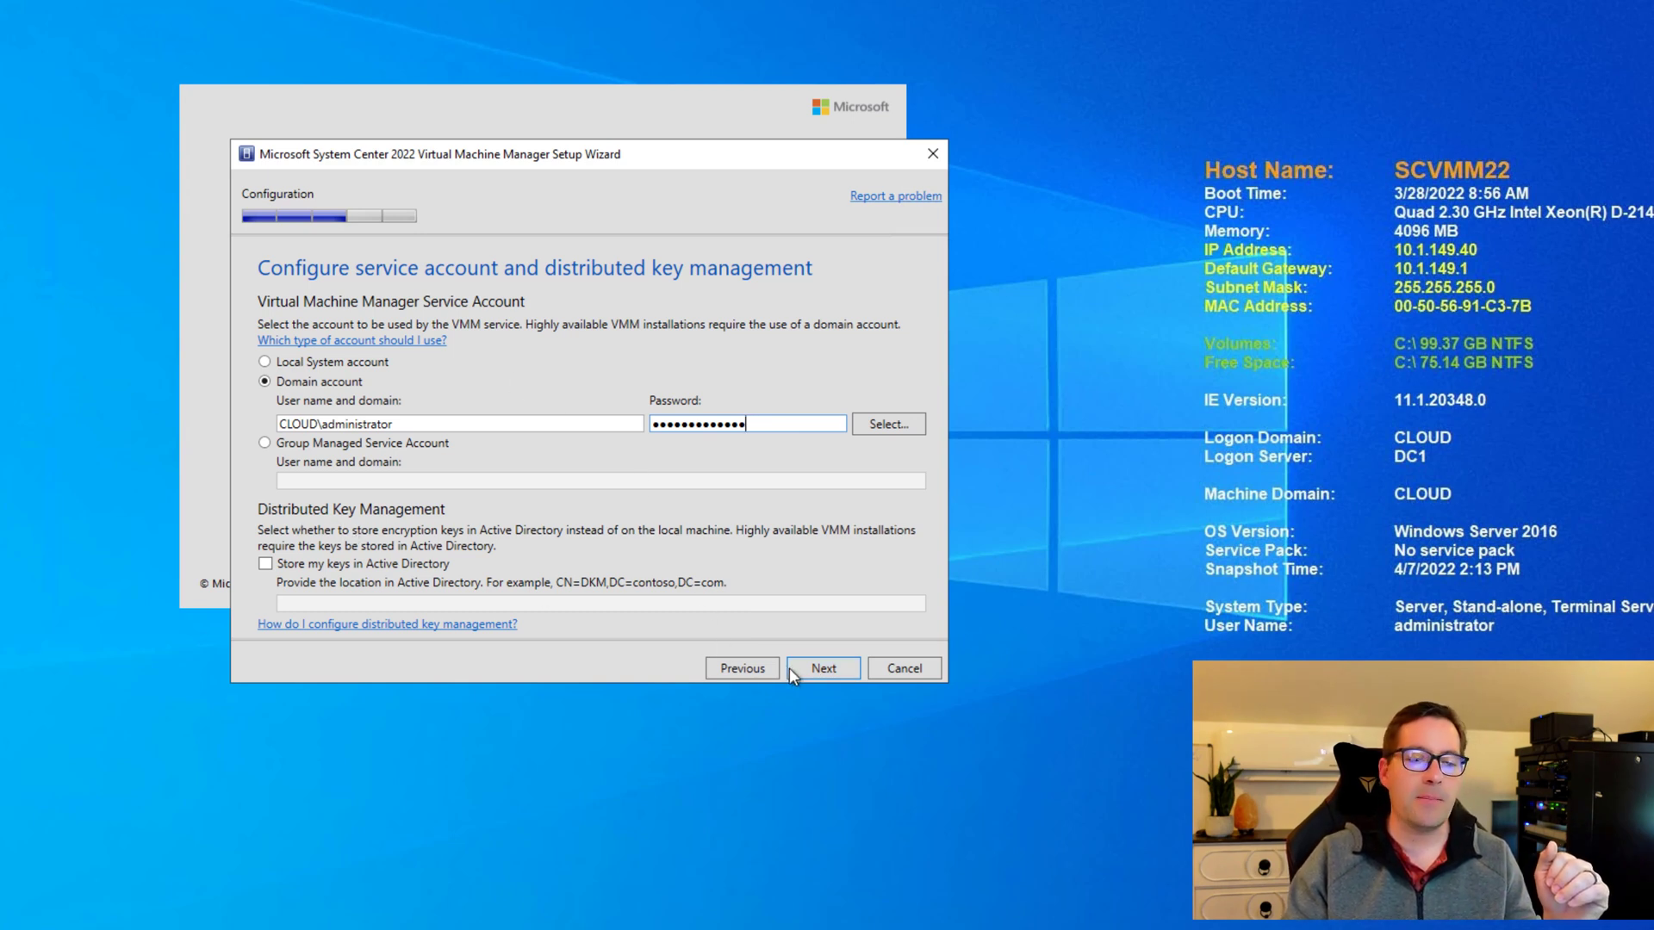
# Accept the service account to reach Port configuration with default ports such as 8100.
pyautogui.click(823, 670)
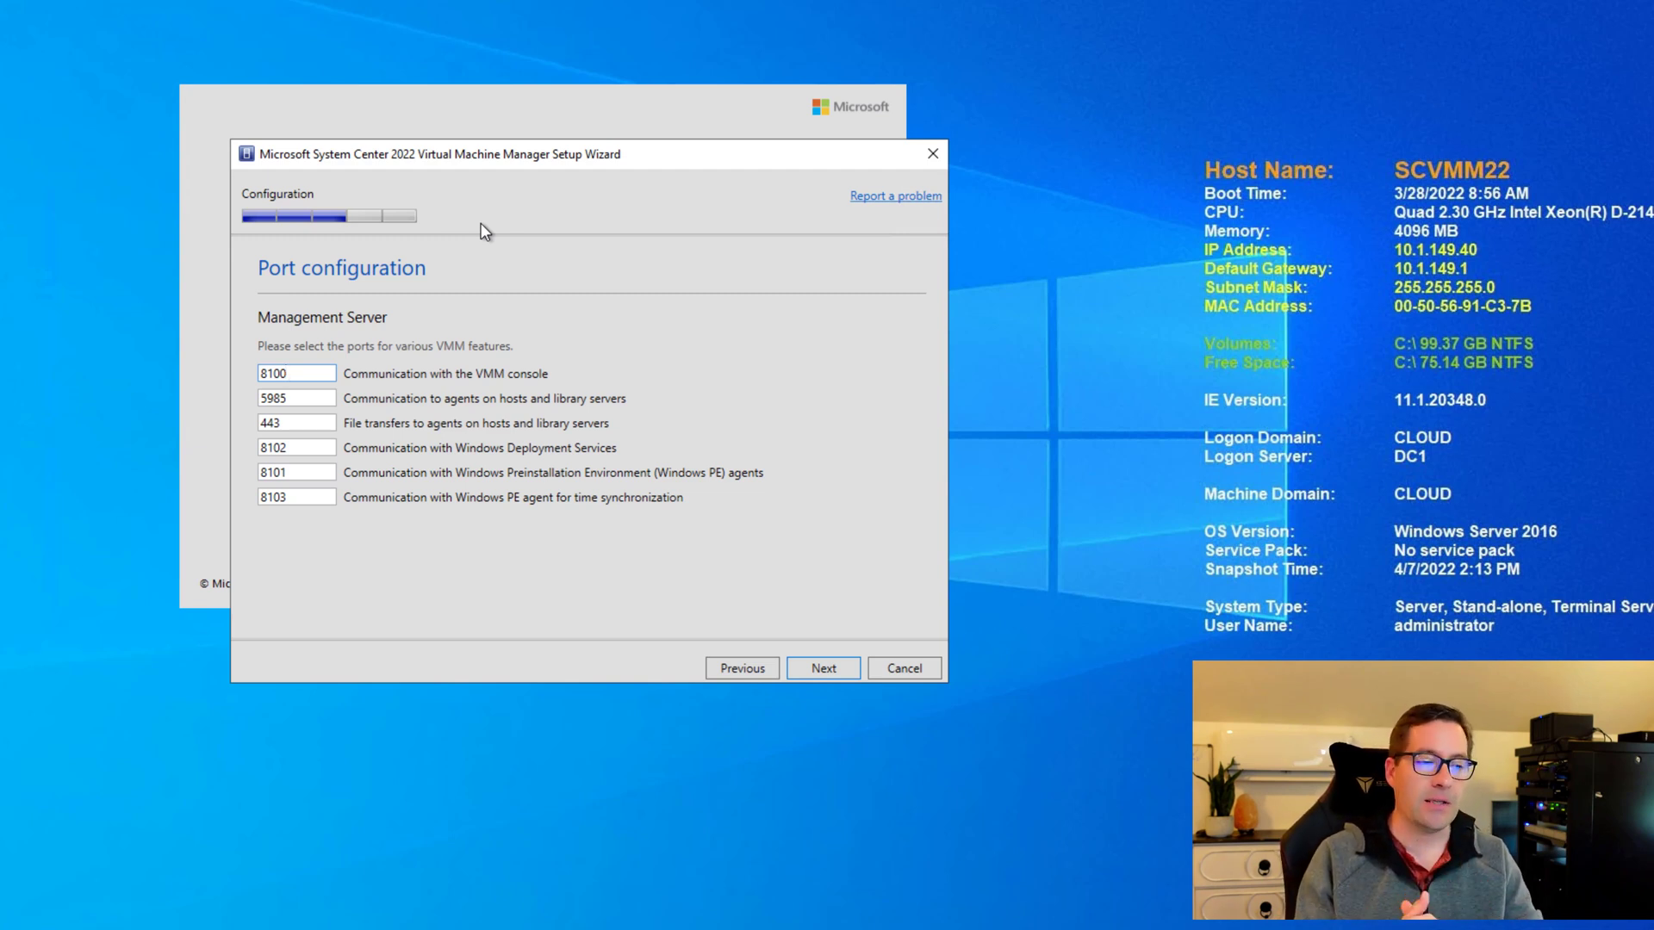
# Keep the default ports and continue to the library settings with the new MSSCVMMLibrary share.
pyautogui.click(823, 668)
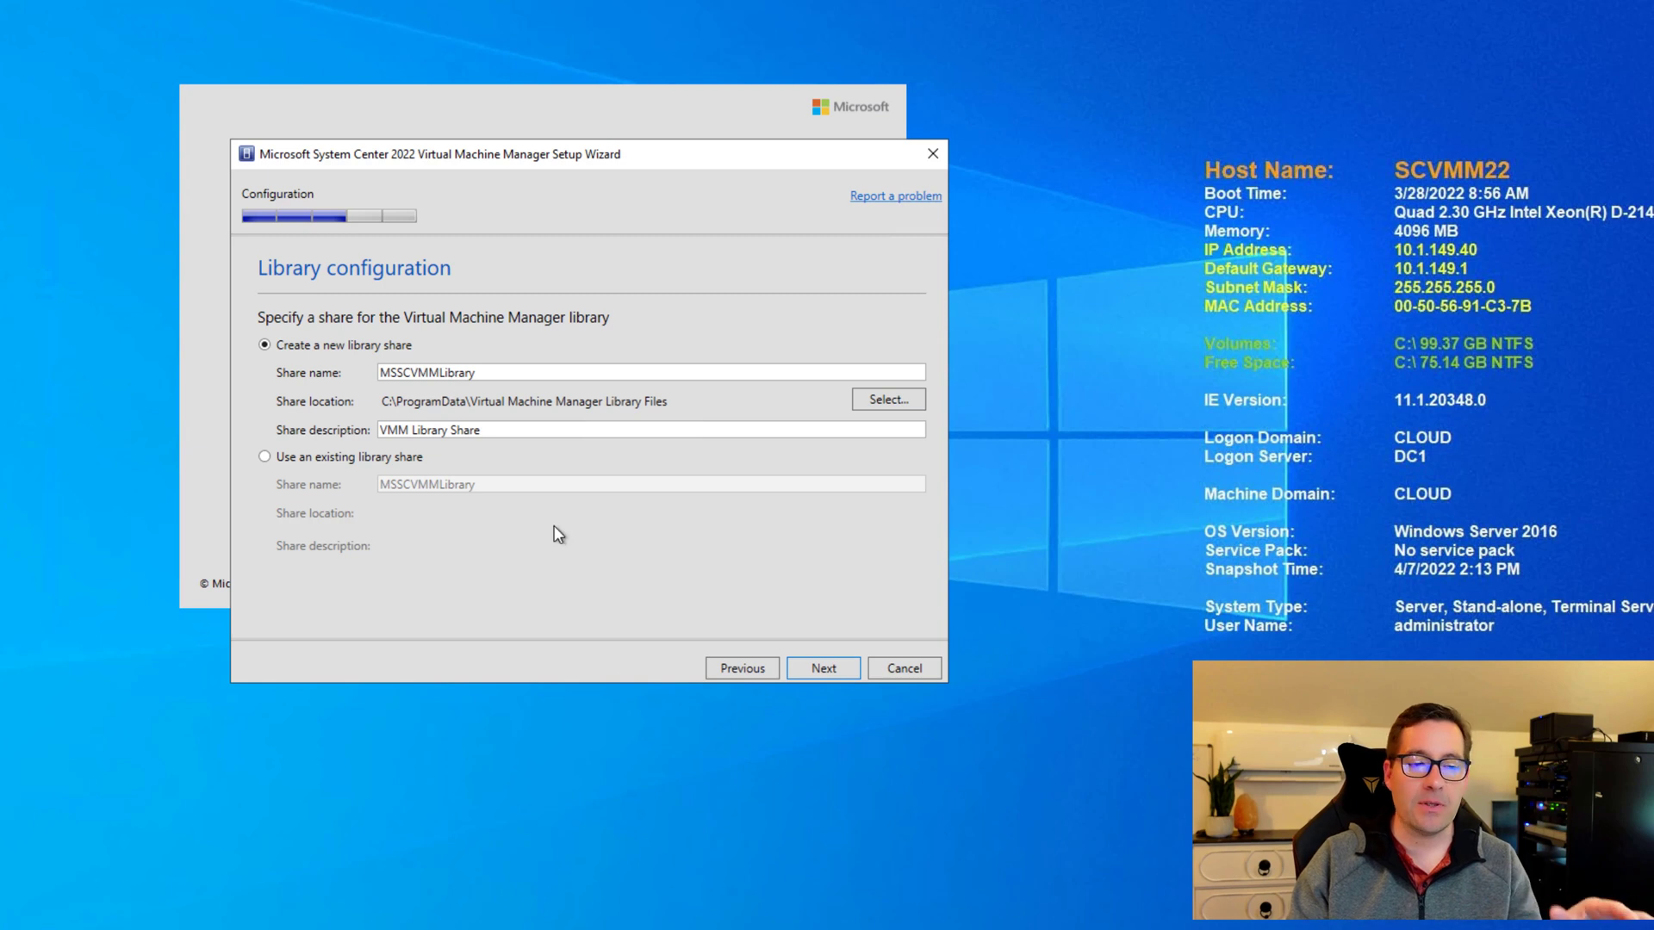
# Accept the MSSCVMMLibrary share, scroll through the installation summary and install the VMM server and console.
pyautogui.click(824, 668)
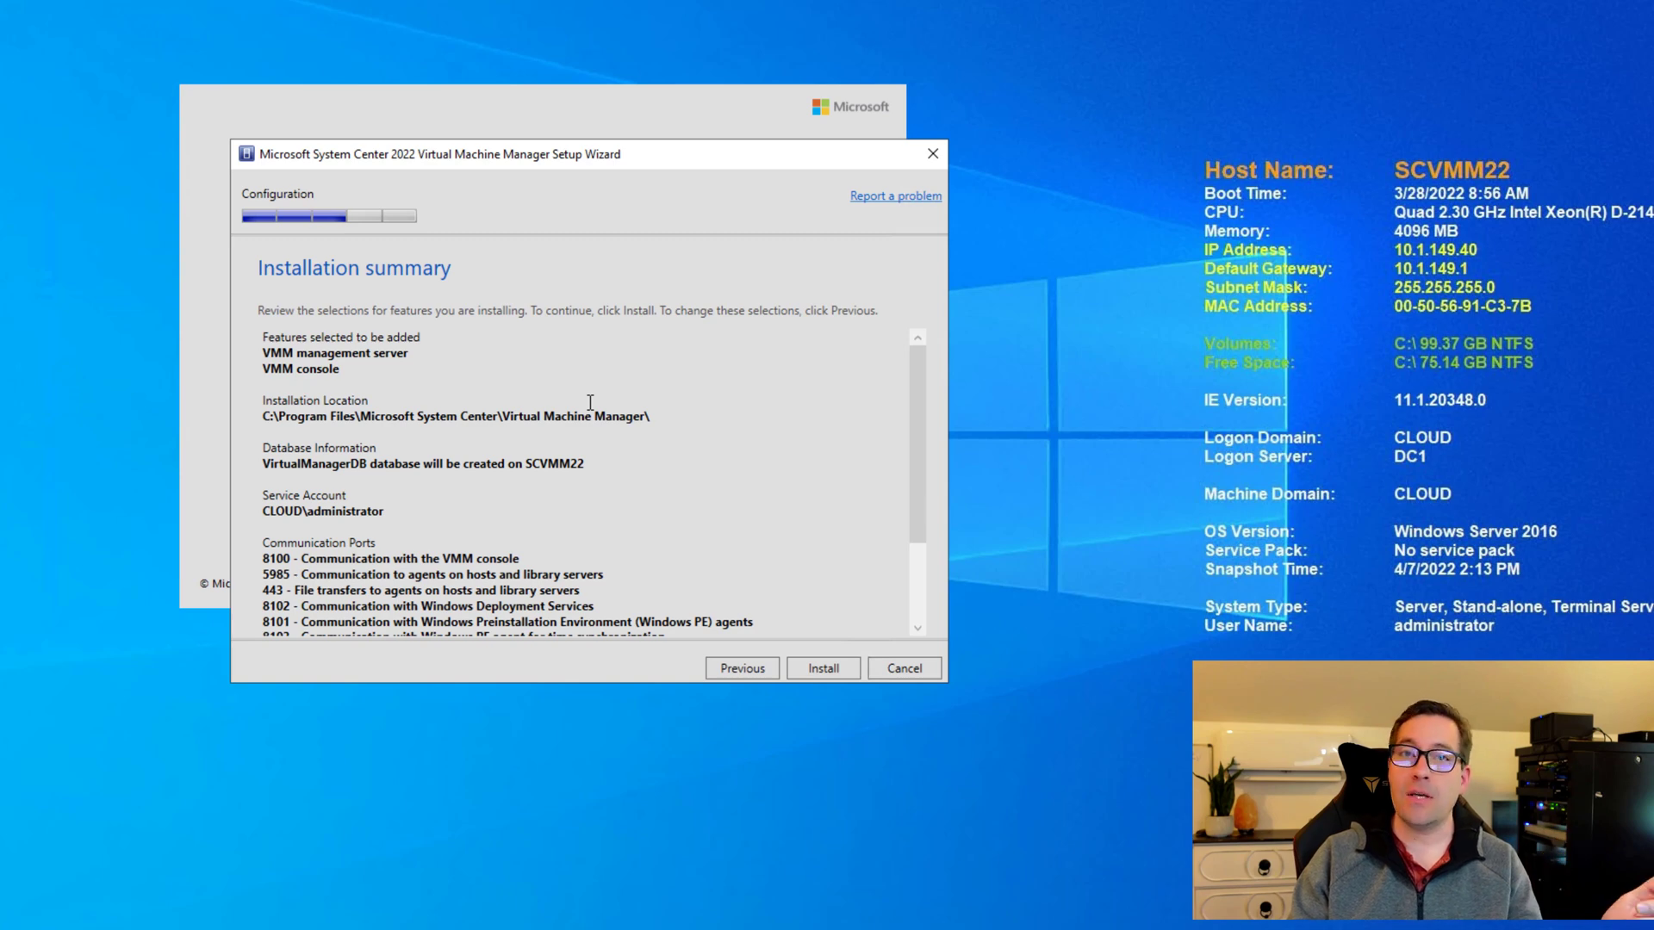
pyautogui.scroll(-3, 594, 458)
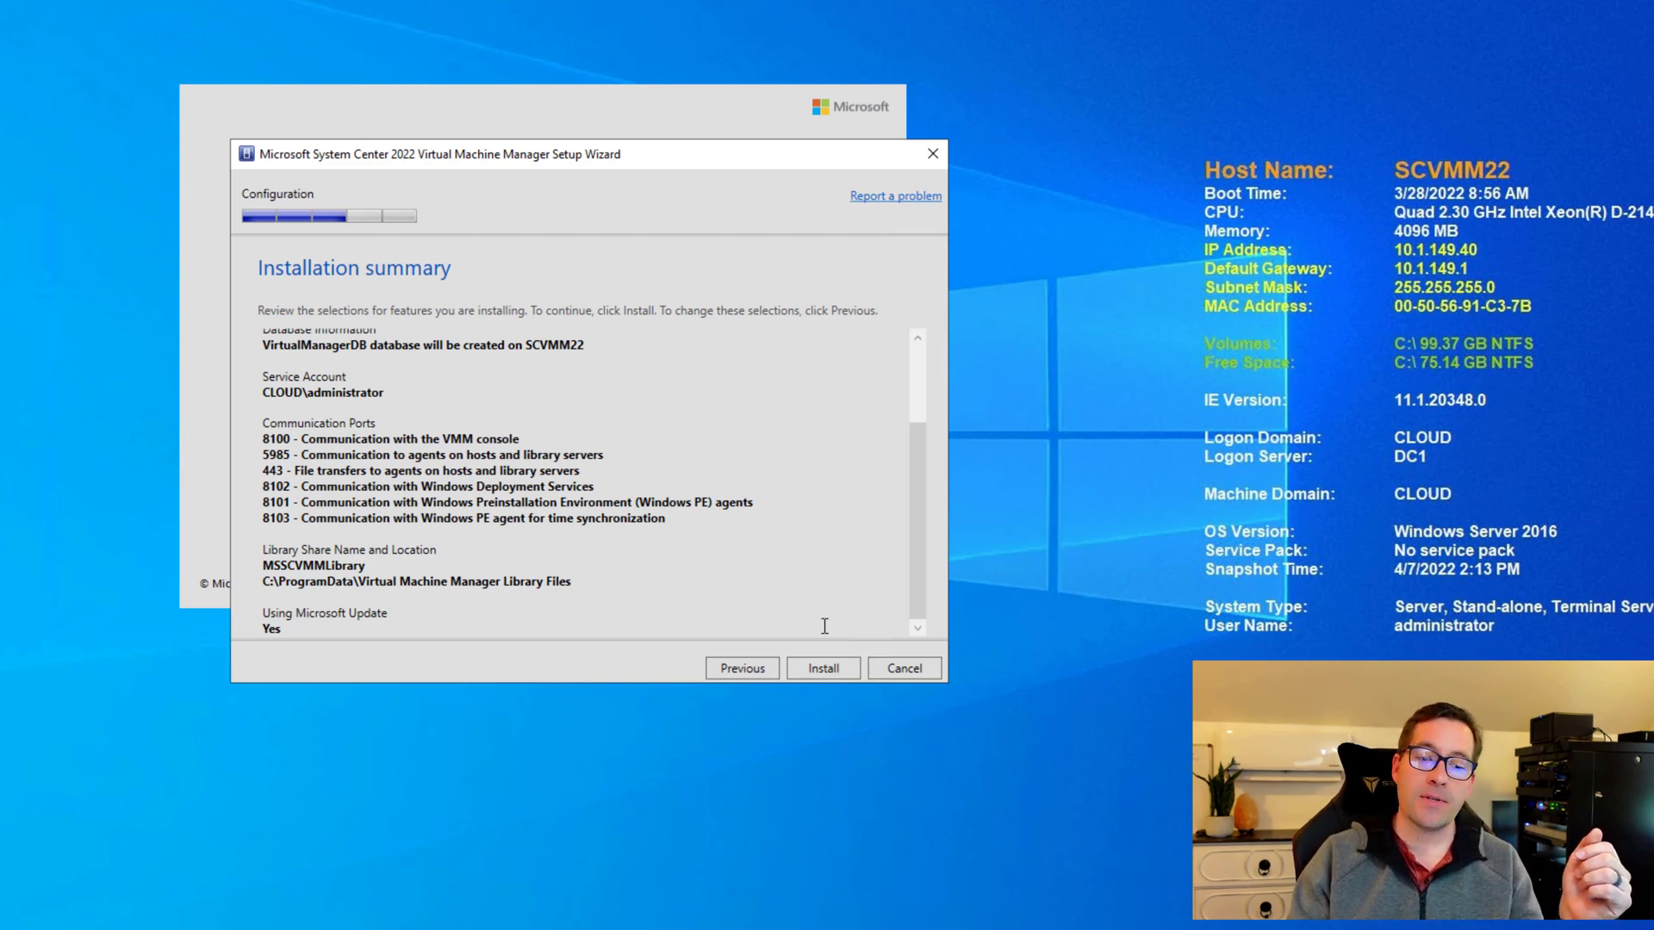
pyautogui.click(825, 667)
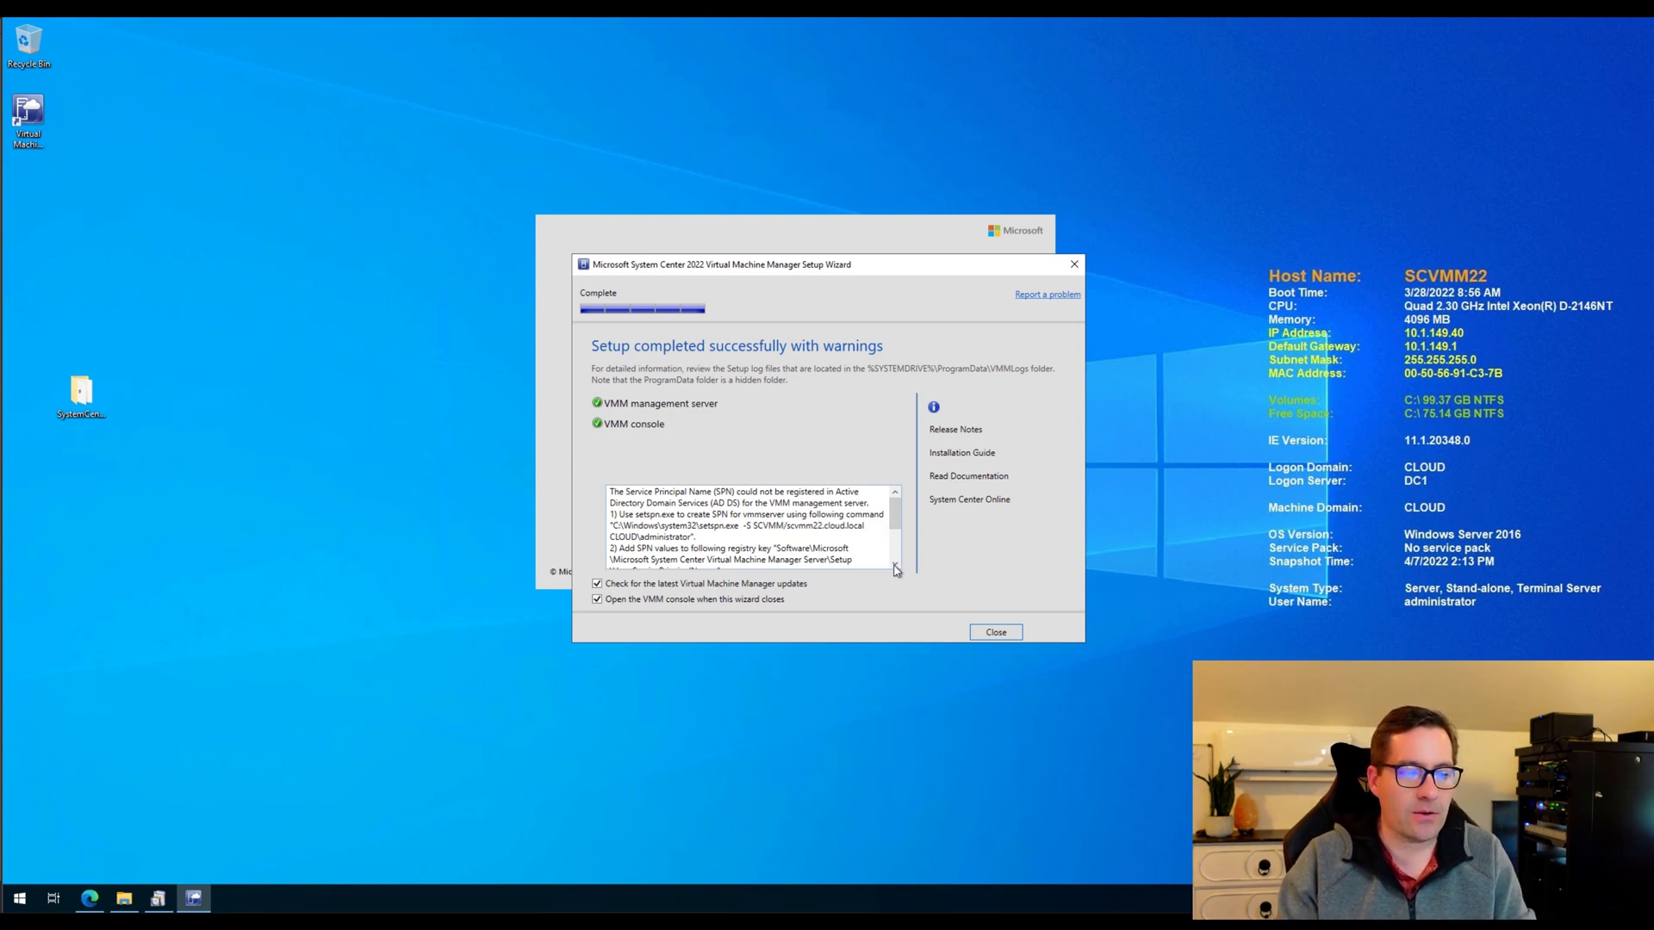
# Scroll through the SPN registration warning and setspn.exe fix on the Setup completion page.
pyautogui.moveTo(894, 548); pyautogui.dragTo(891, 487)
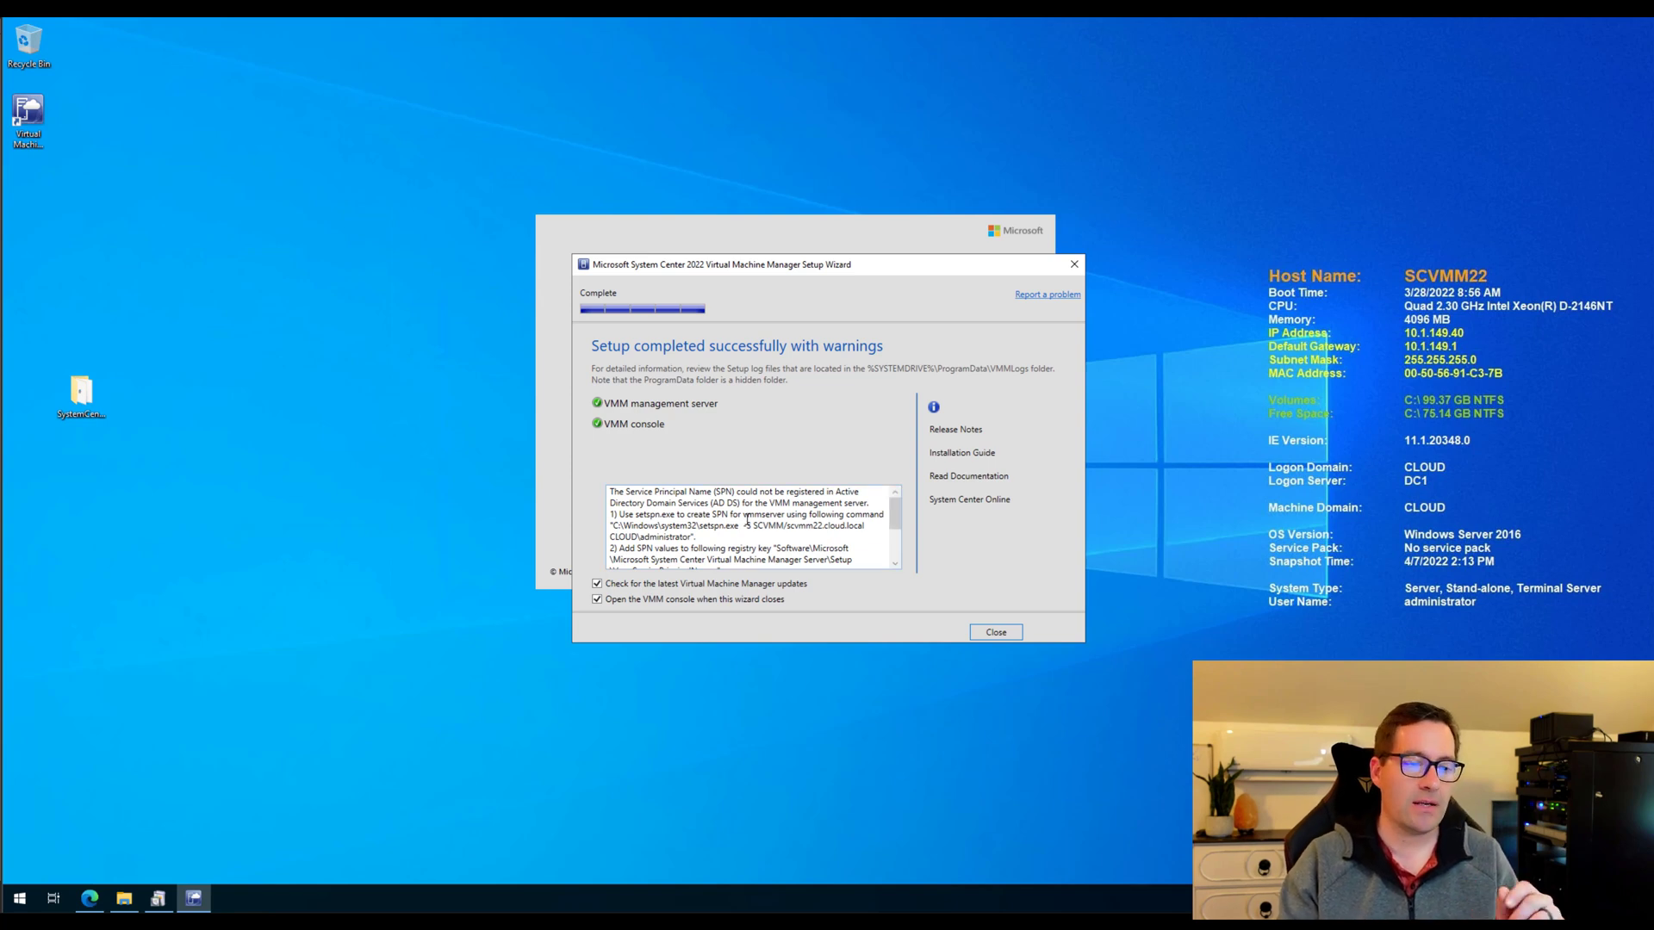
# Close Setup and connect the VMM console to localhost on port 8100.
pyautogui.click(995, 633)
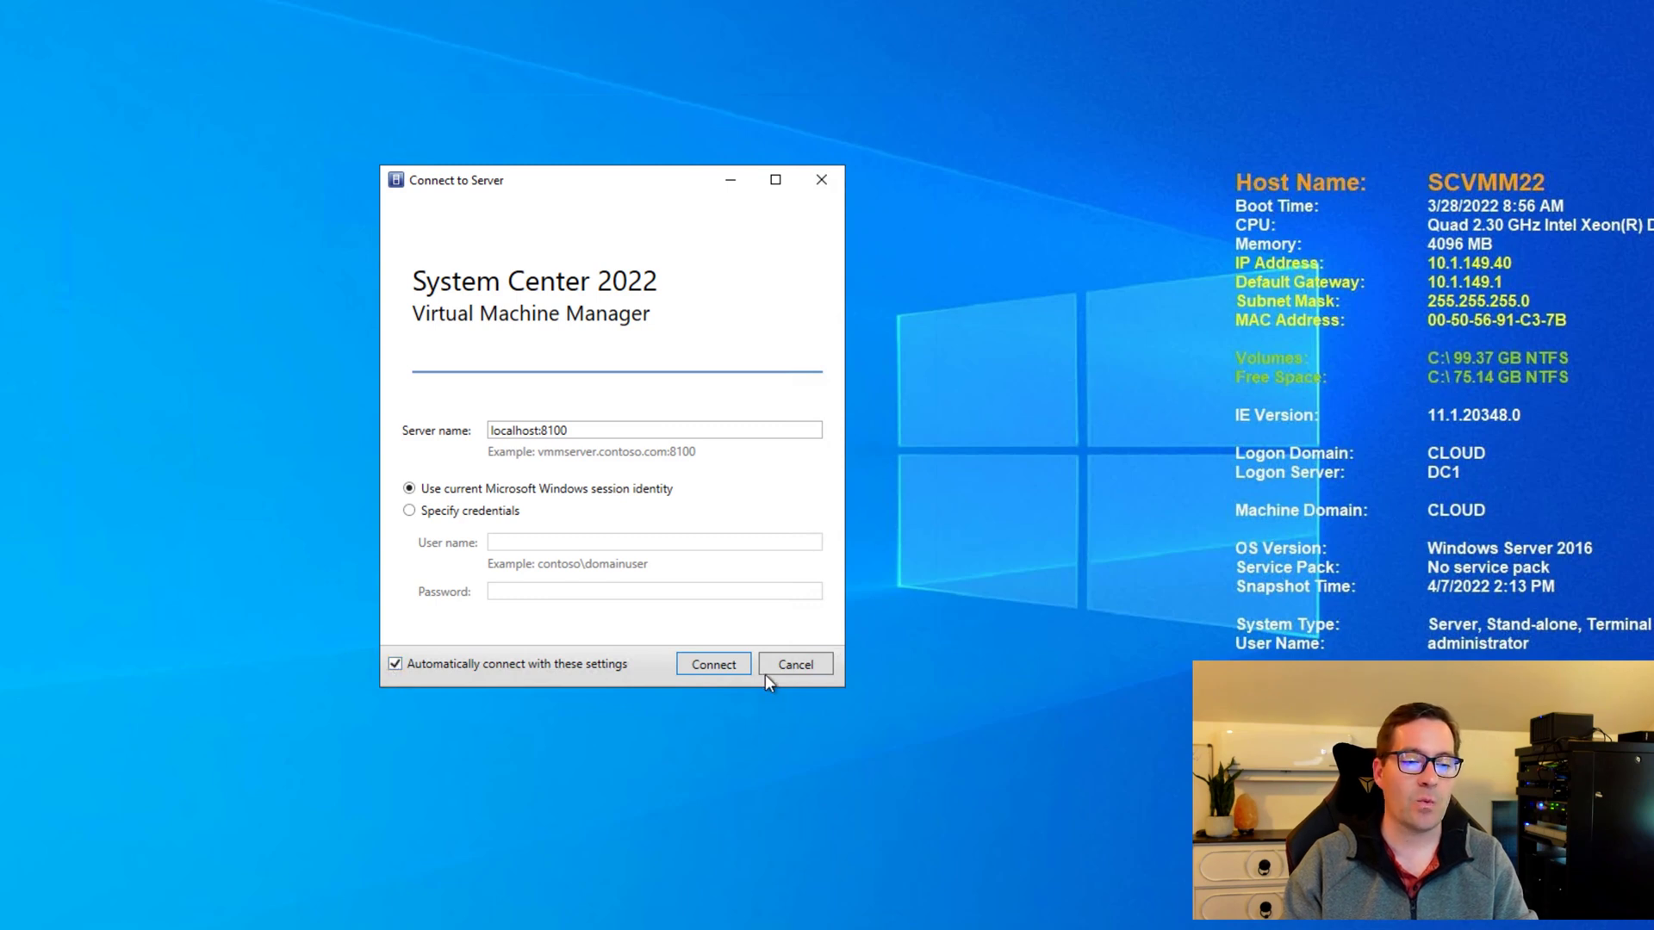
pyautogui.click(722, 665)
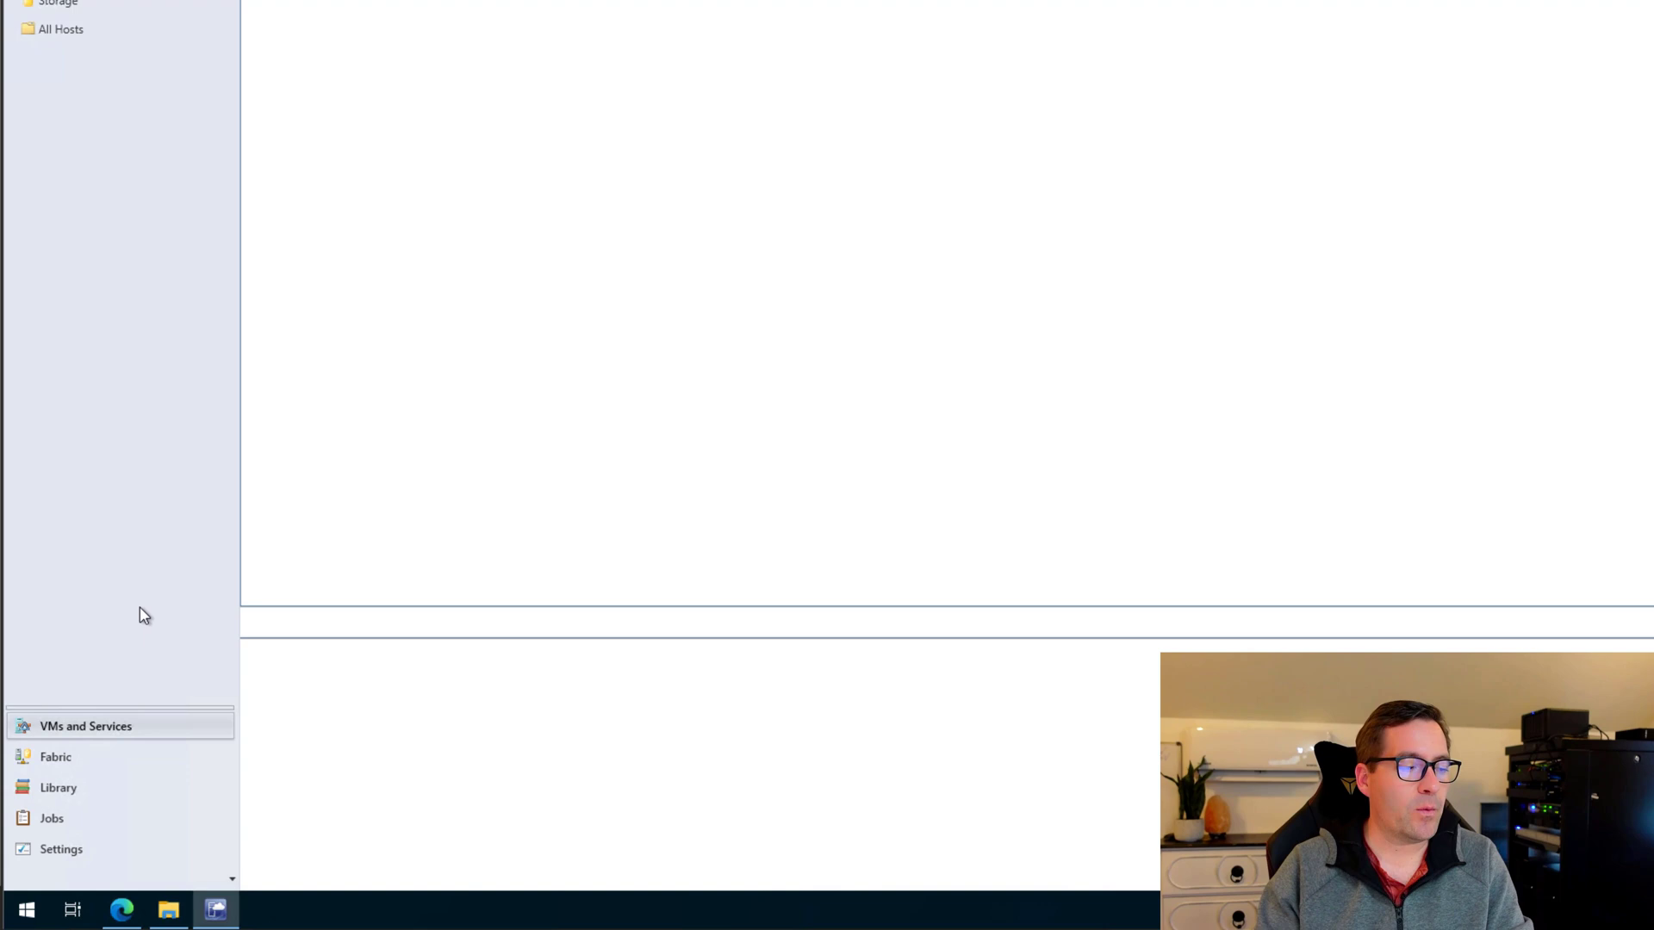
# In the Fabric workspace, open Servers > Infrastructure > vCenter Servers, which lists 0 servers.
pyautogui.click(58, 766)
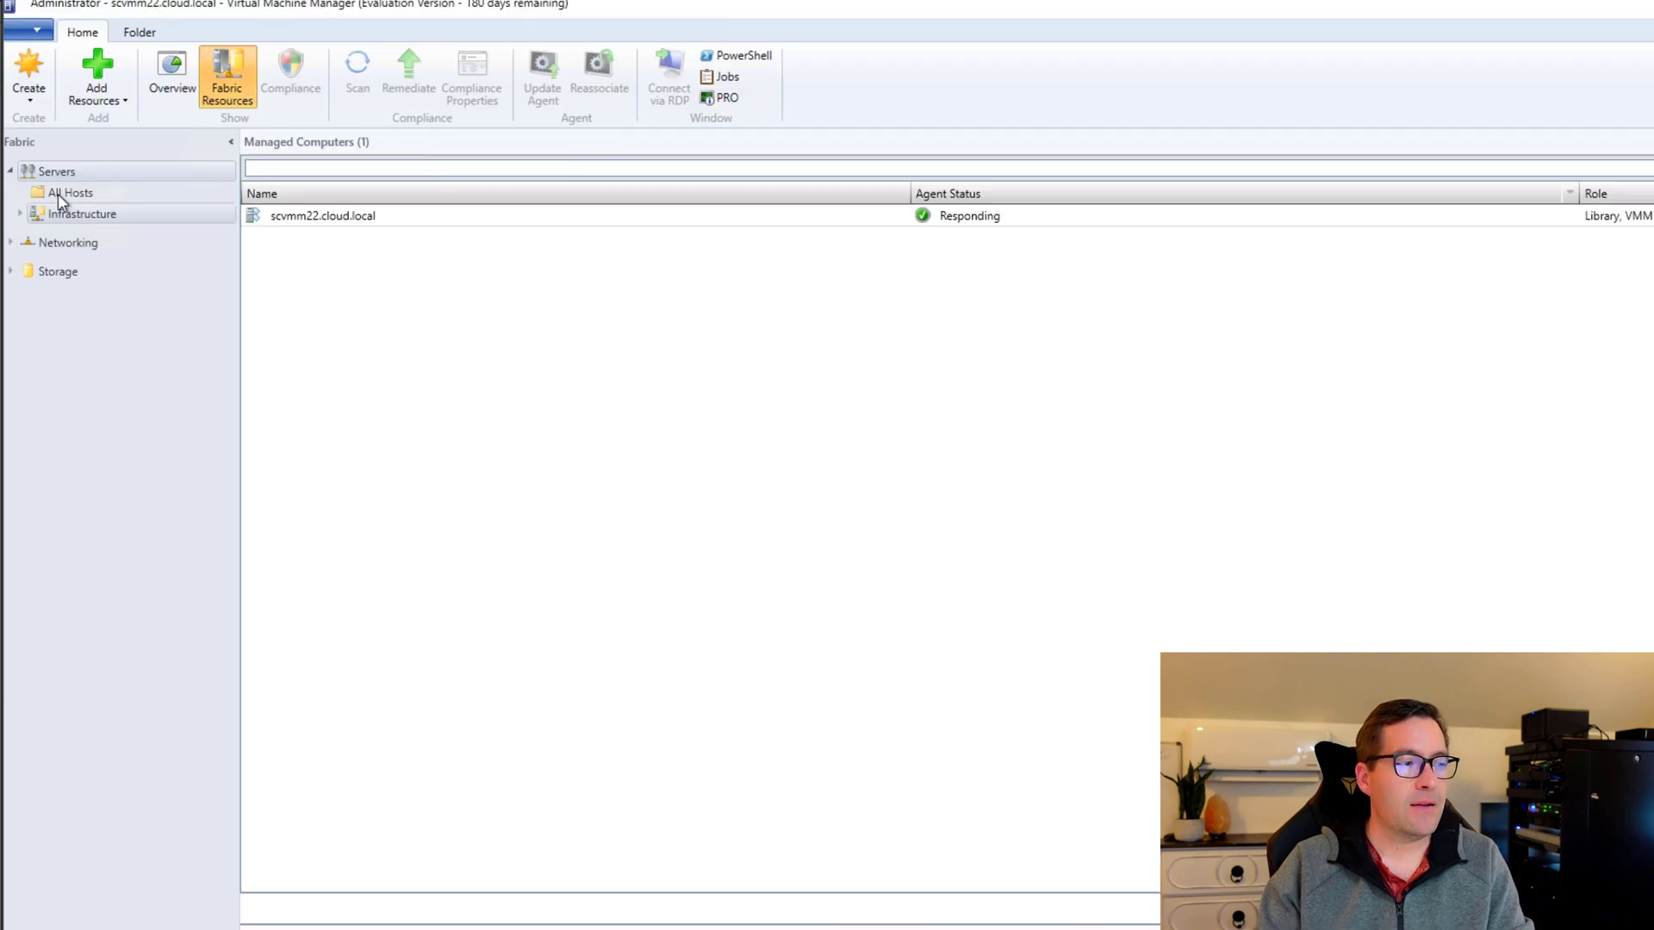
pyautogui.click(19, 215)
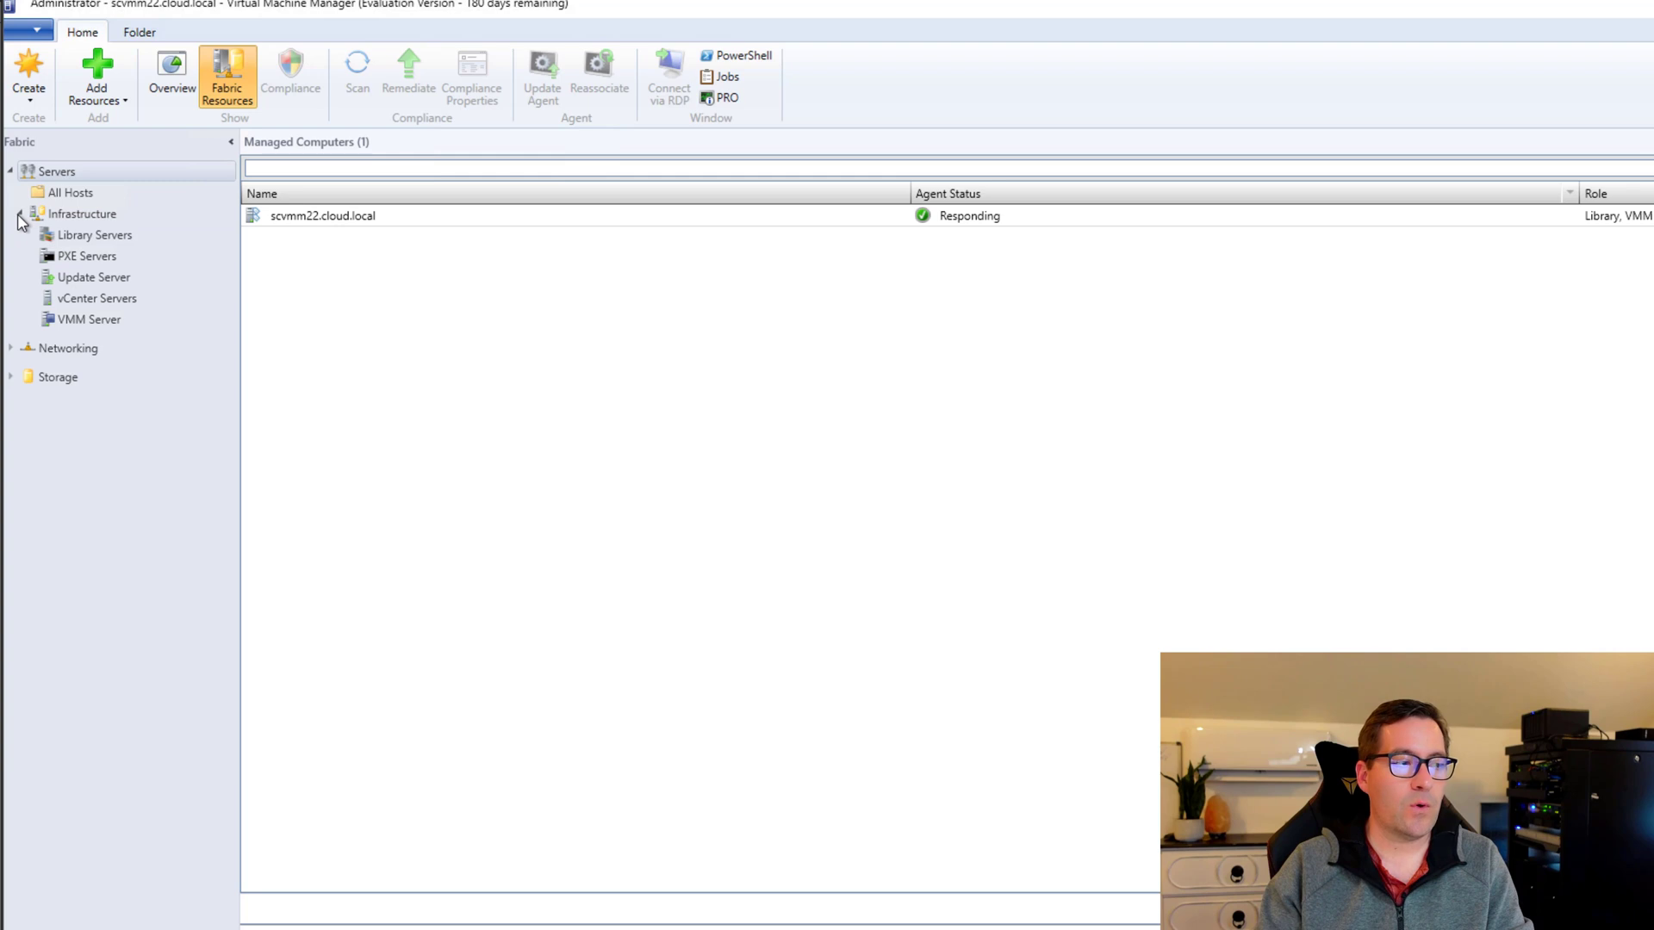
pyautogui.click(91, 300)
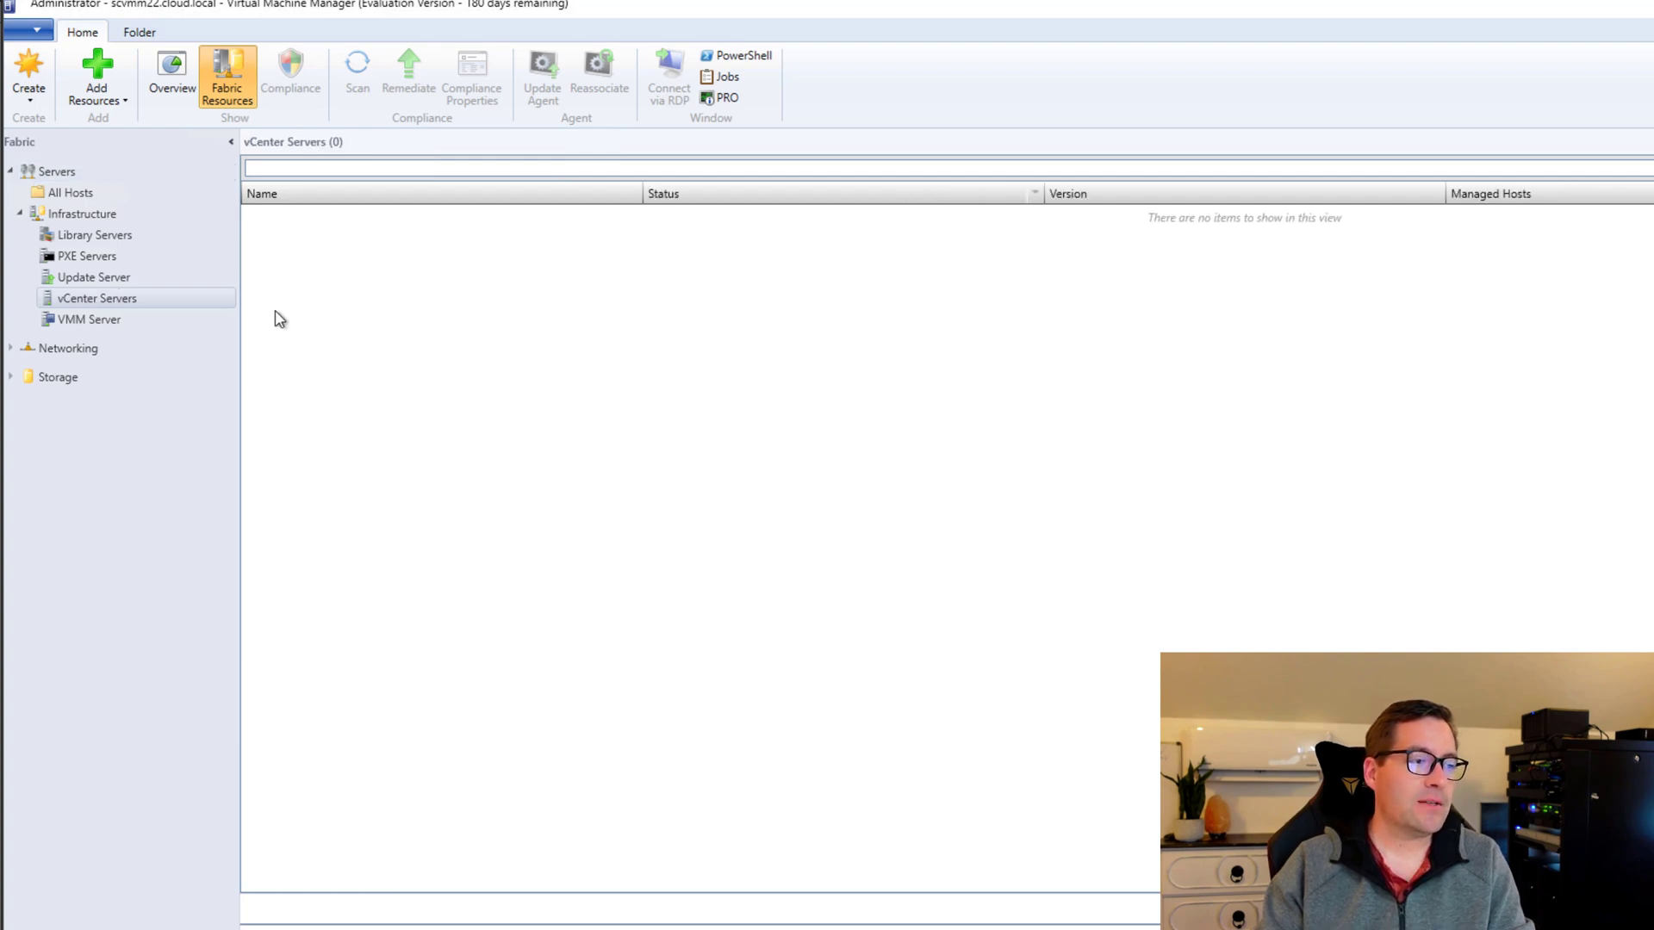
# Add VMware vCenter Server with computer name cloud2-vcsa.cloud.local, keeping port 443.
pyautogui.rightClick(112, 299)
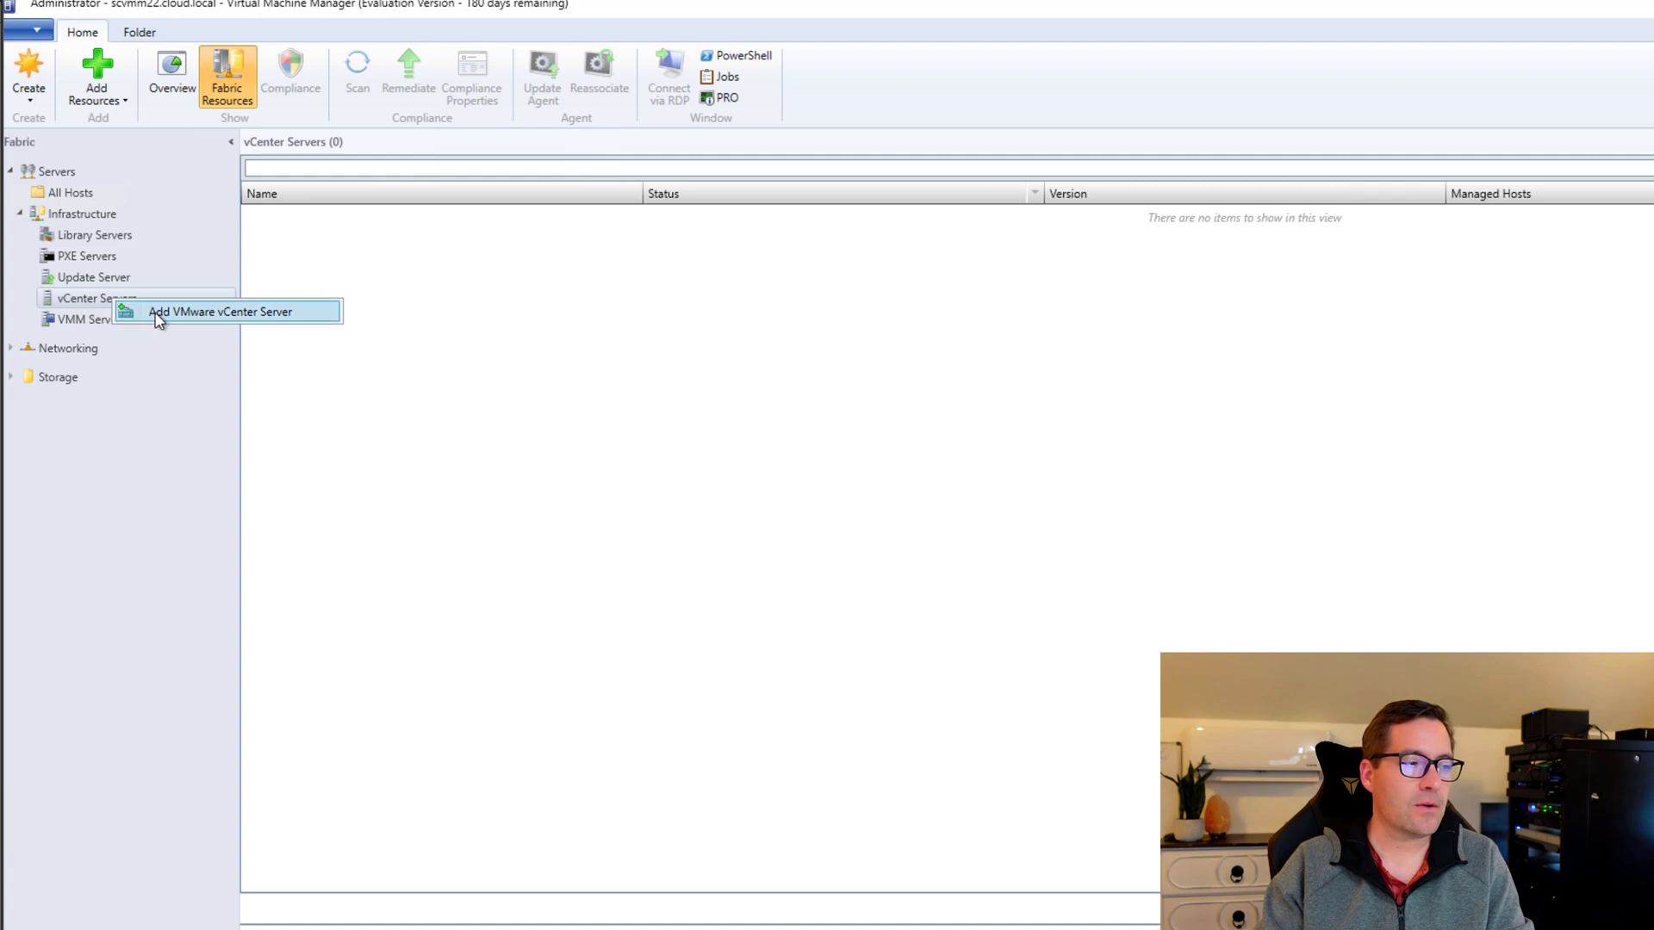
pyautogui.click(219, 323)
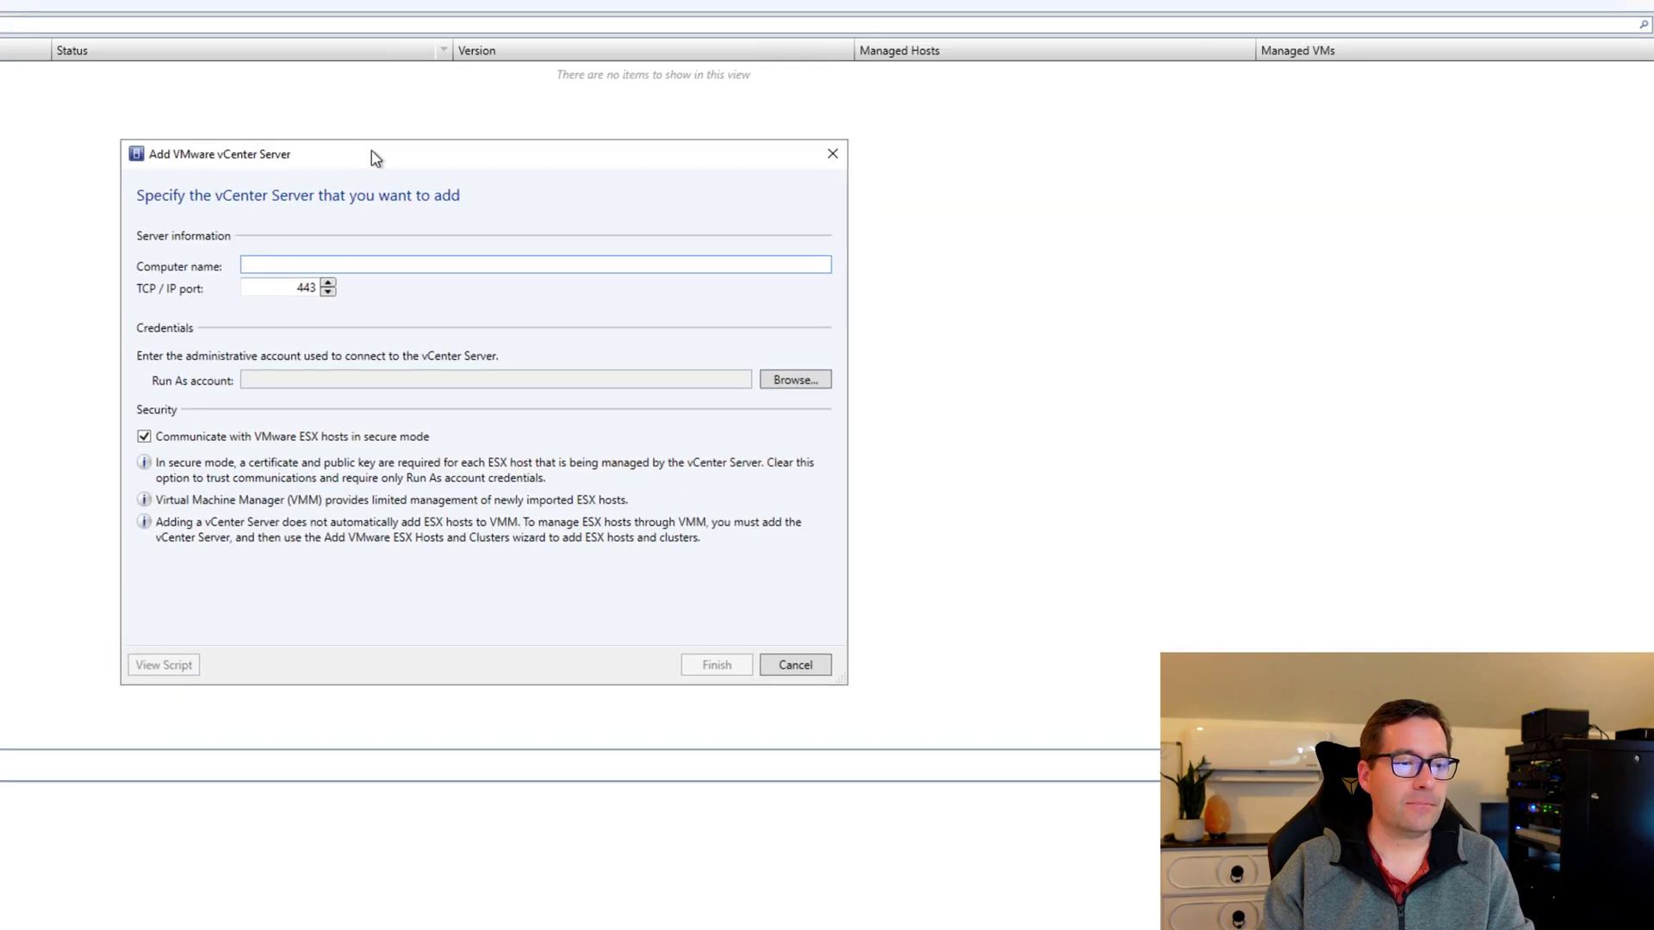
pyautogui.moveTo(371, 152); pyautogui.dragTo(369, 150)
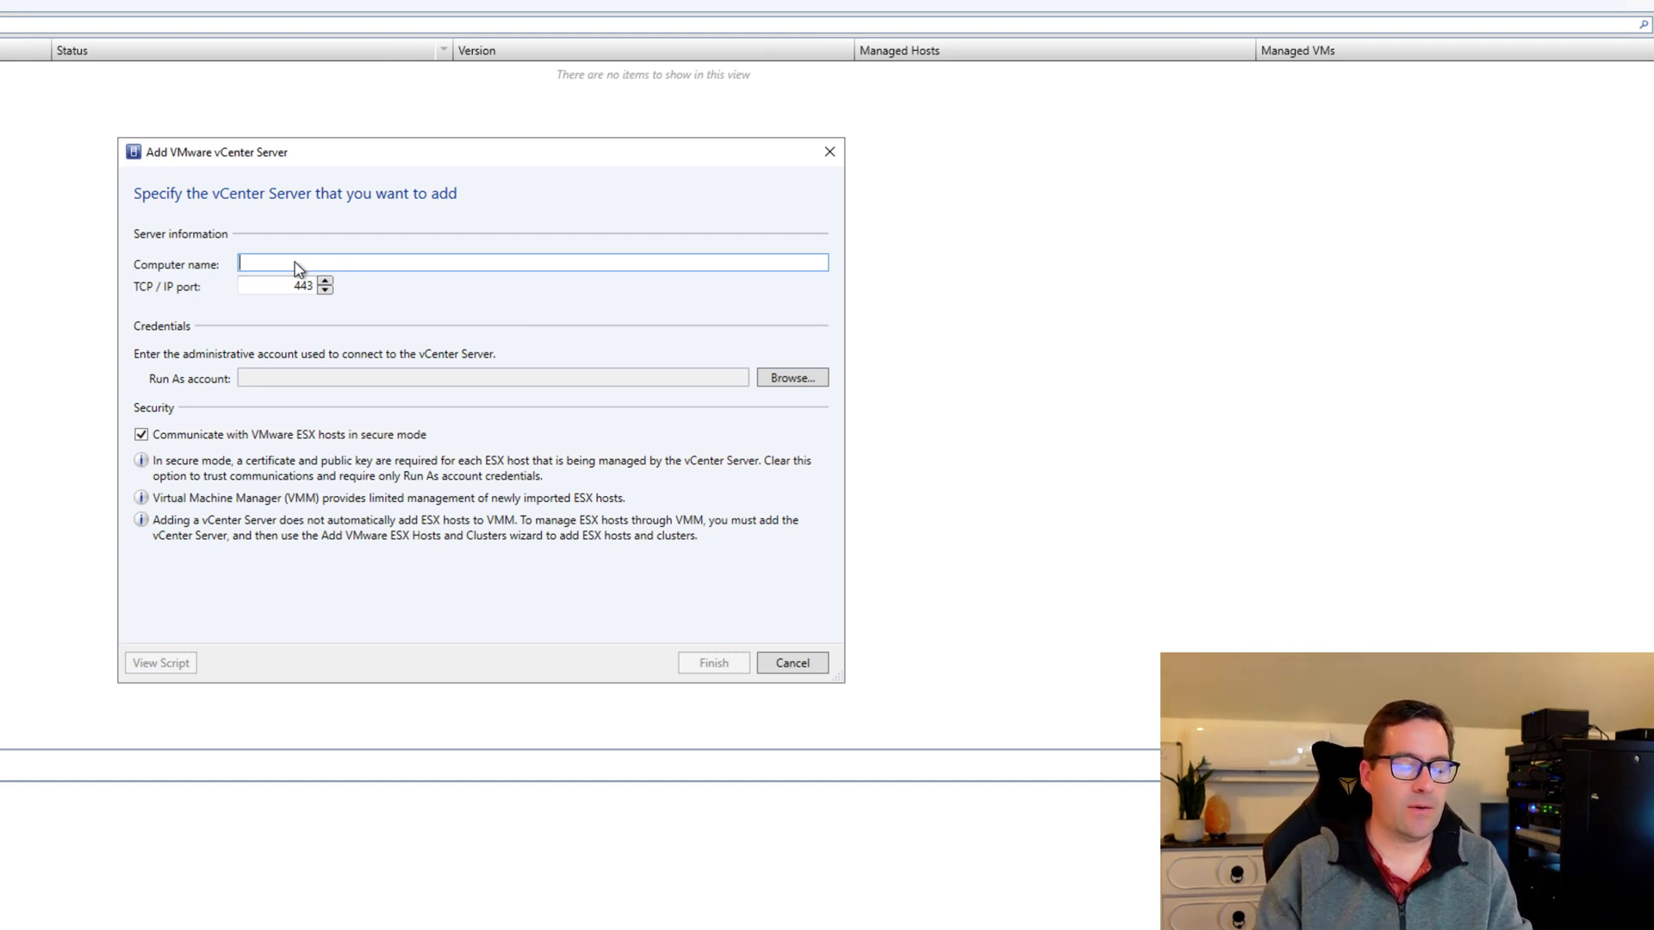
pyautogui.write('vcente')
pyautogui.press('BackSpace')
pyautogui.press('BackSpace')
pyautogui.press('BackSpace')
pyautogui.press('BackSpace')
pyautogui.press('BackSpace')
pyautogui.press('BackSpace')
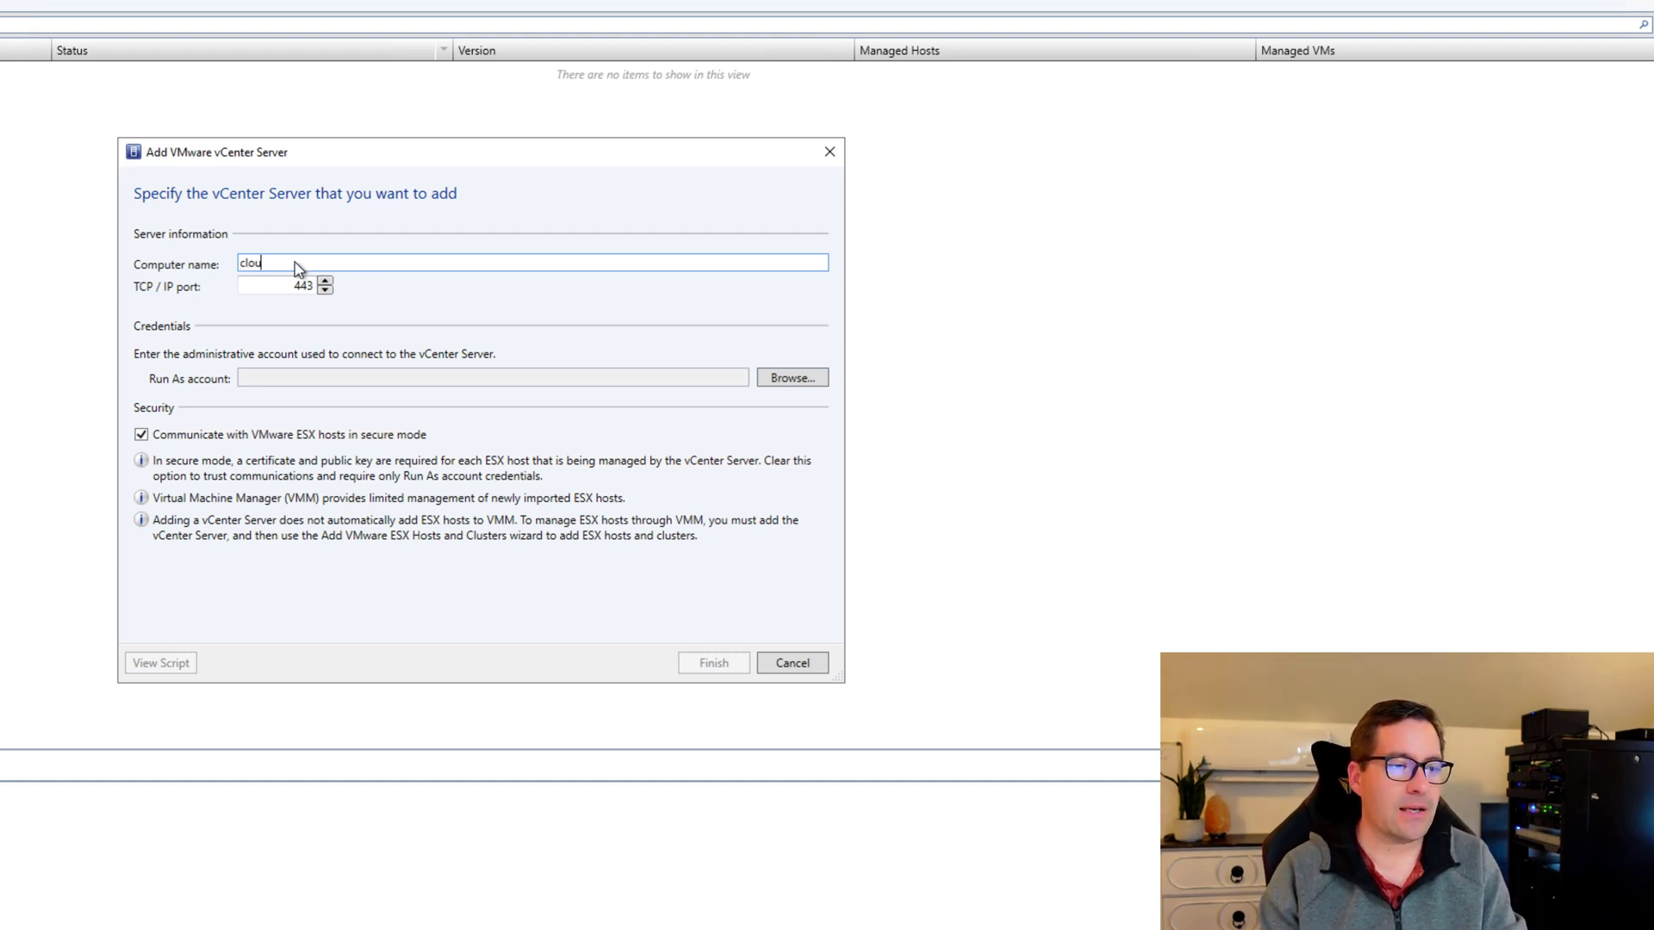
pyautogui.write('cloud')
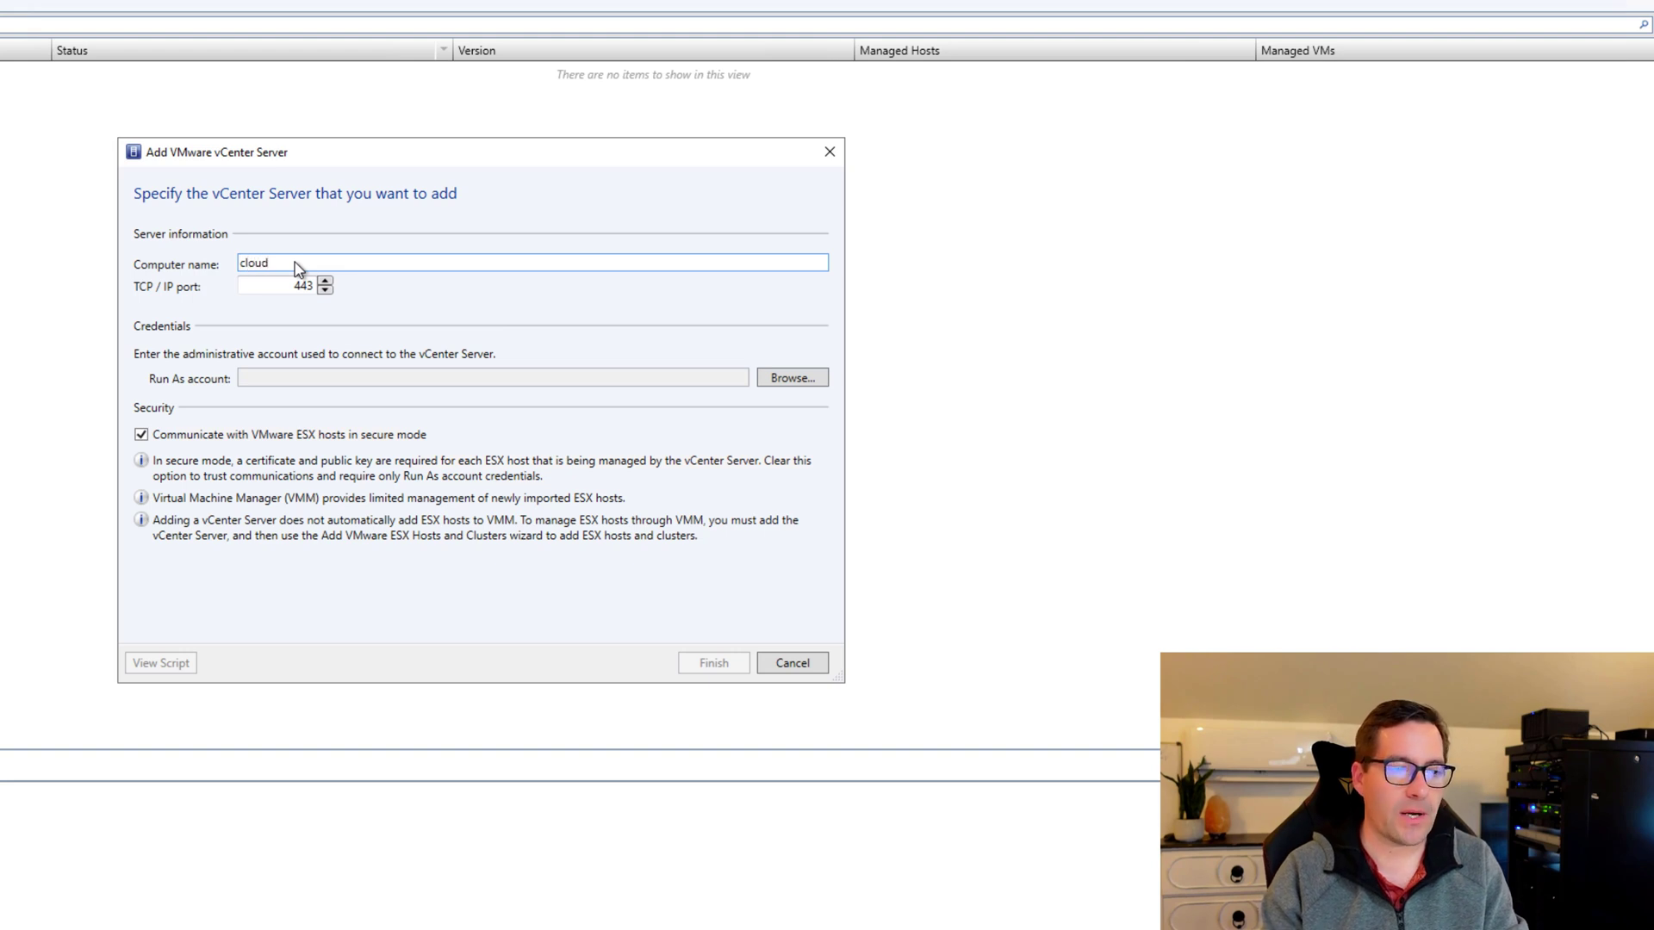
pyautogui.write('2-vcsa.clou')
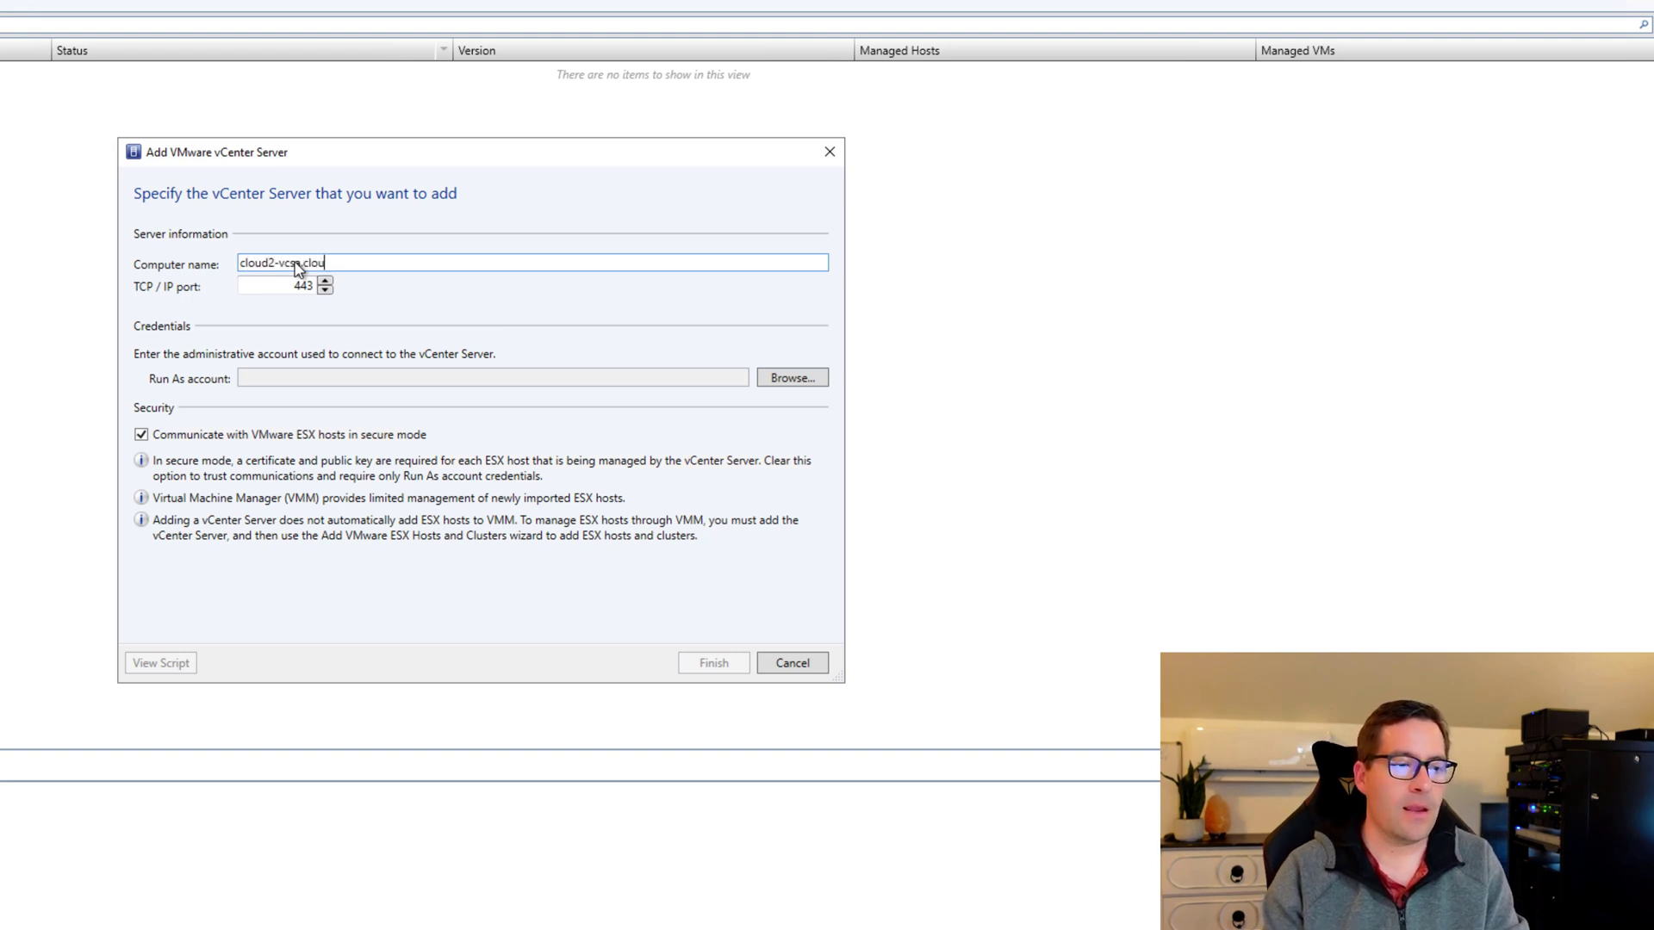
pyautogui.write('d.local')
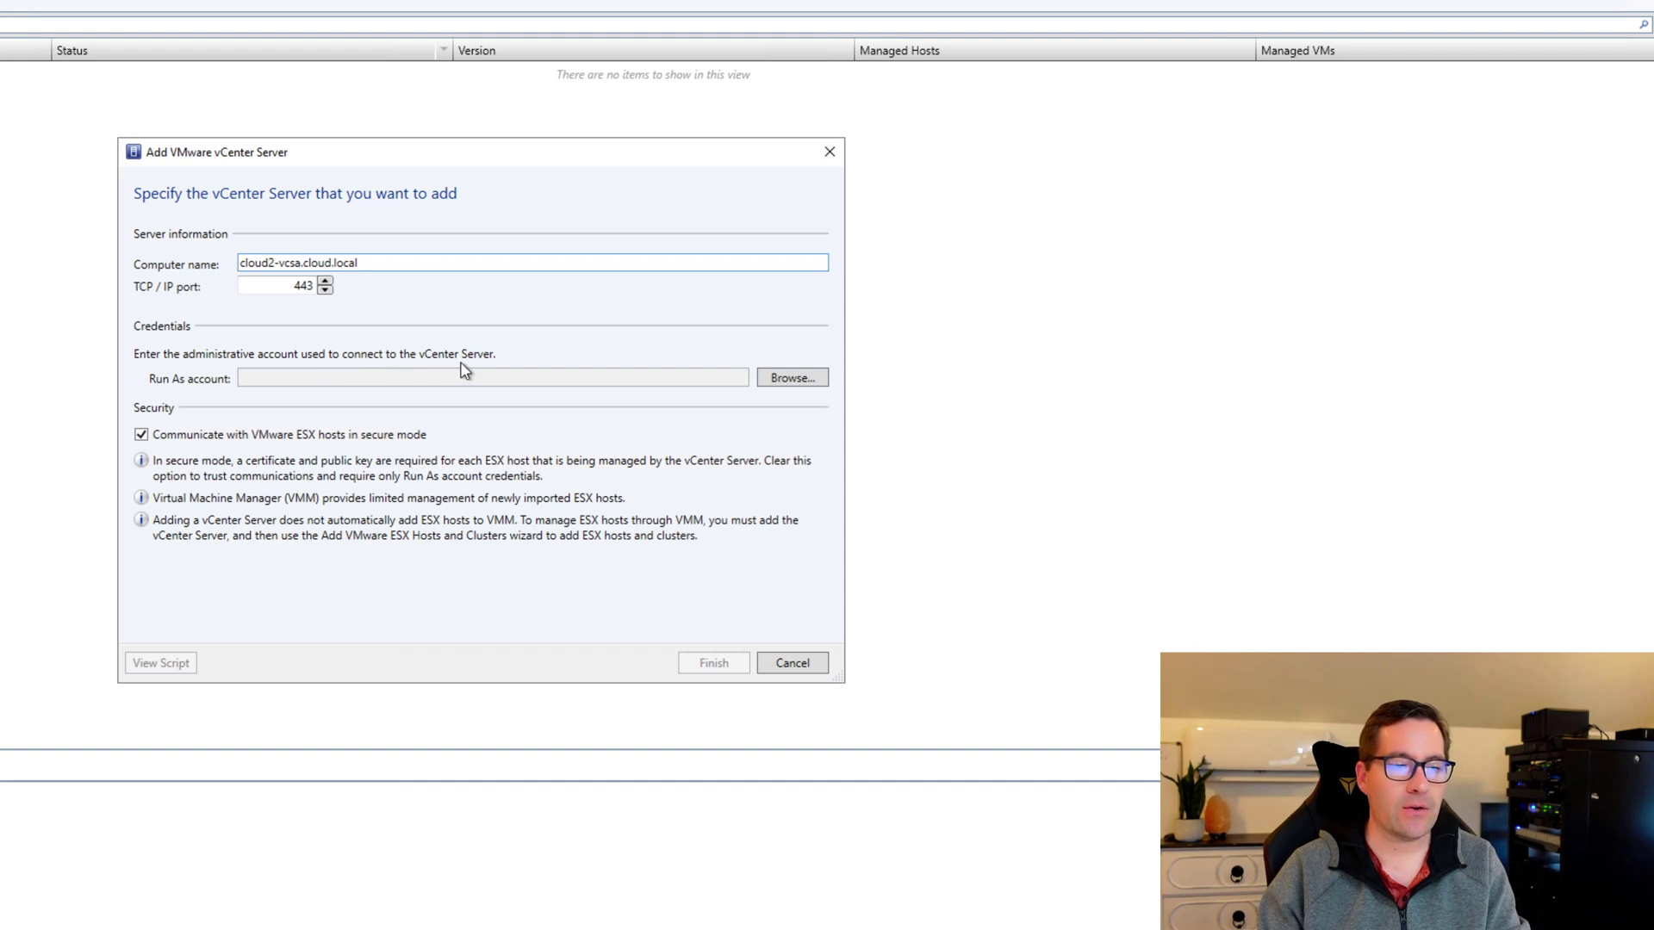
pyautogui.click(371, 384)
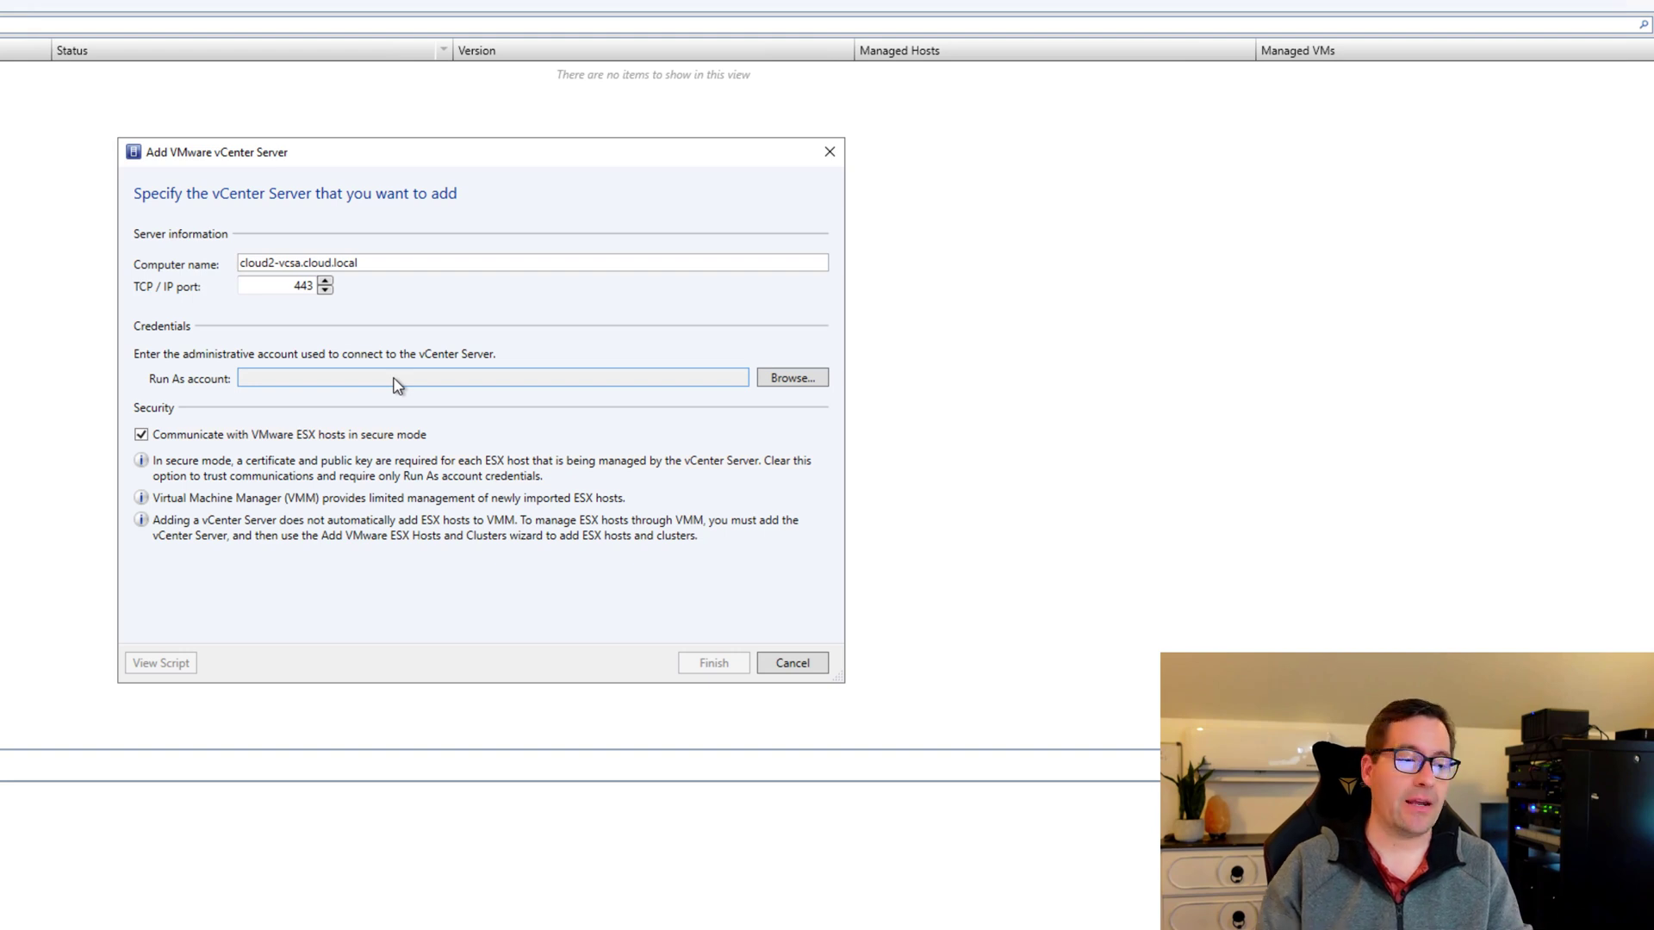
pyautogui.click(791, 384)
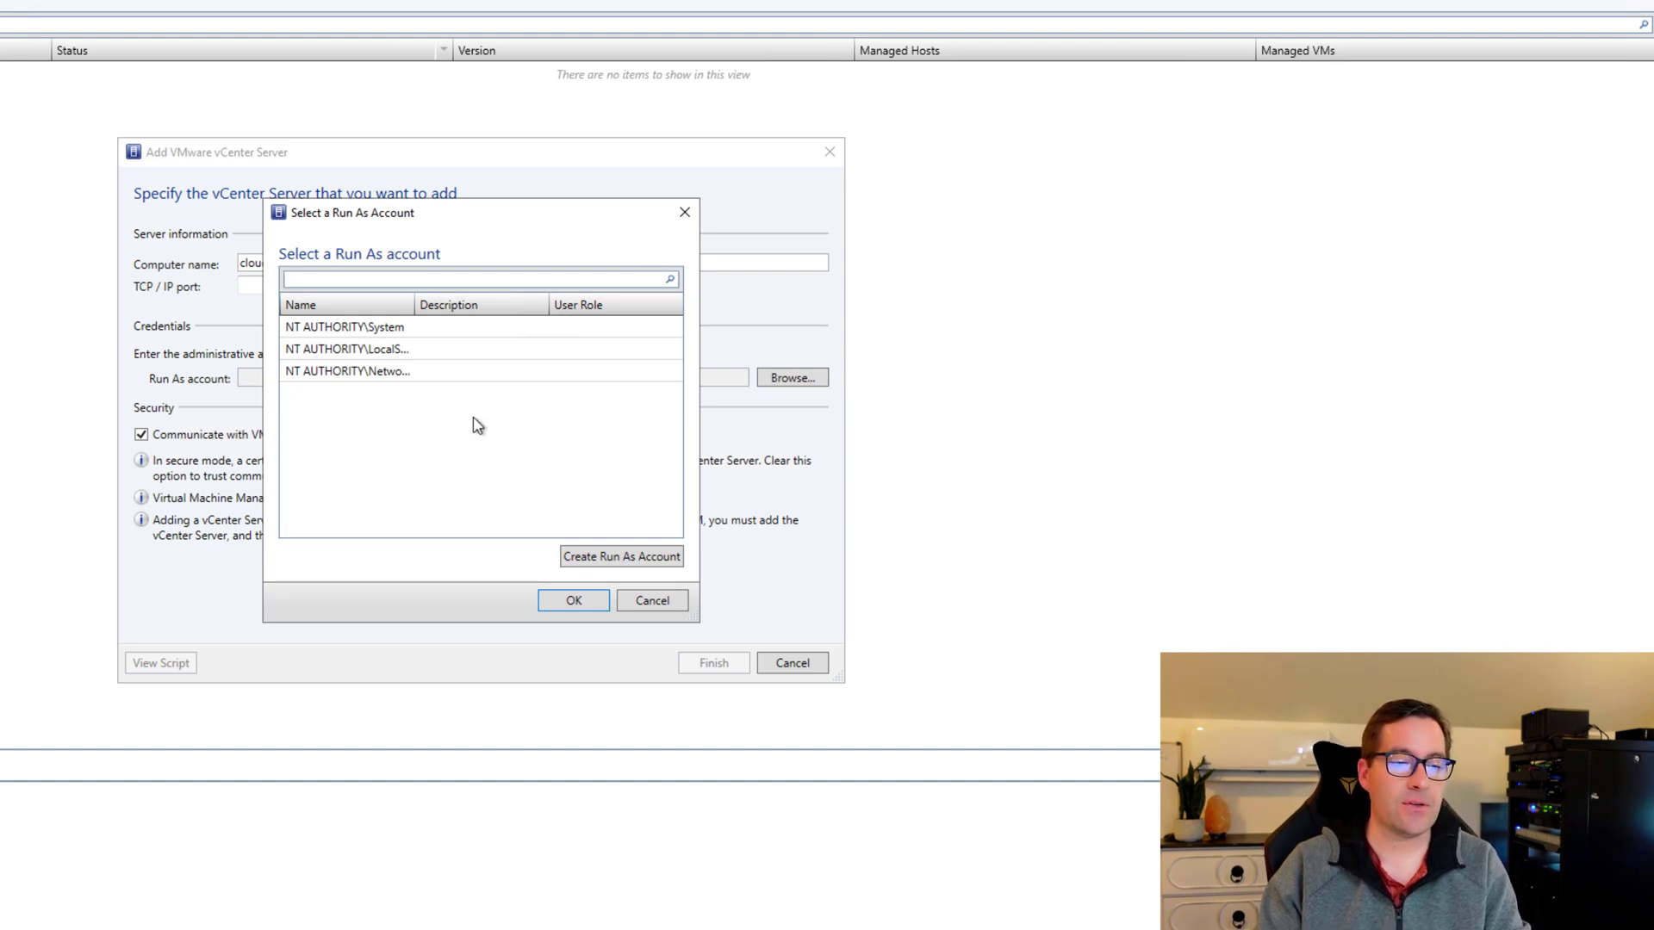
pyautogui.click(643, 559)
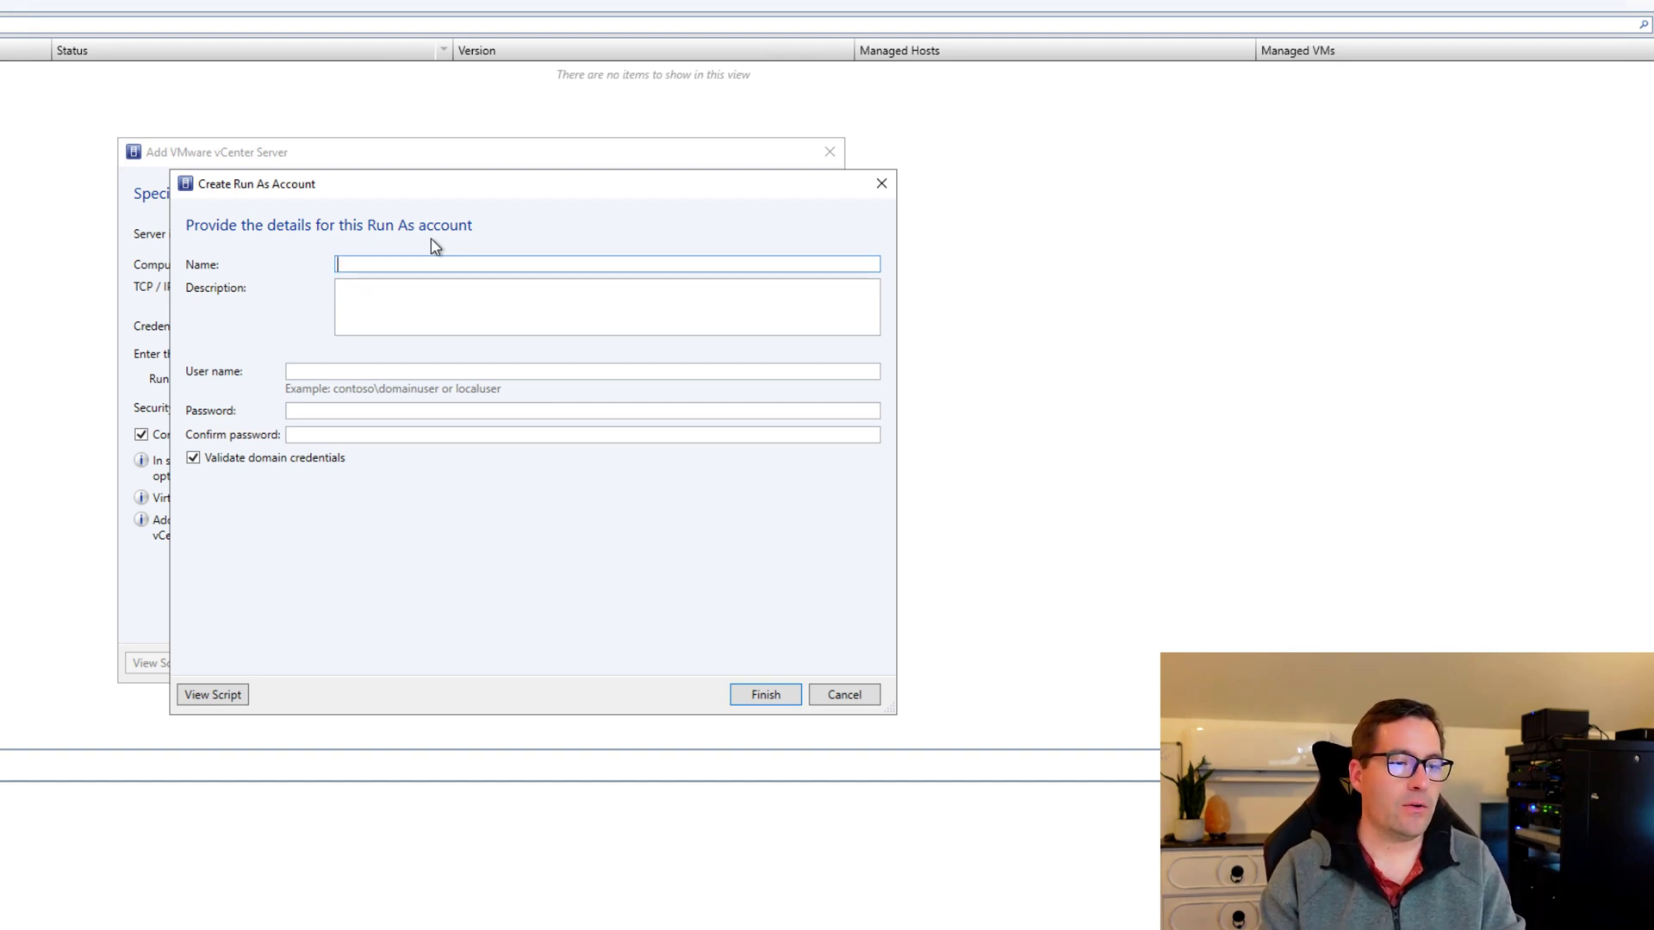
pyautogui.write('vSphere AD')
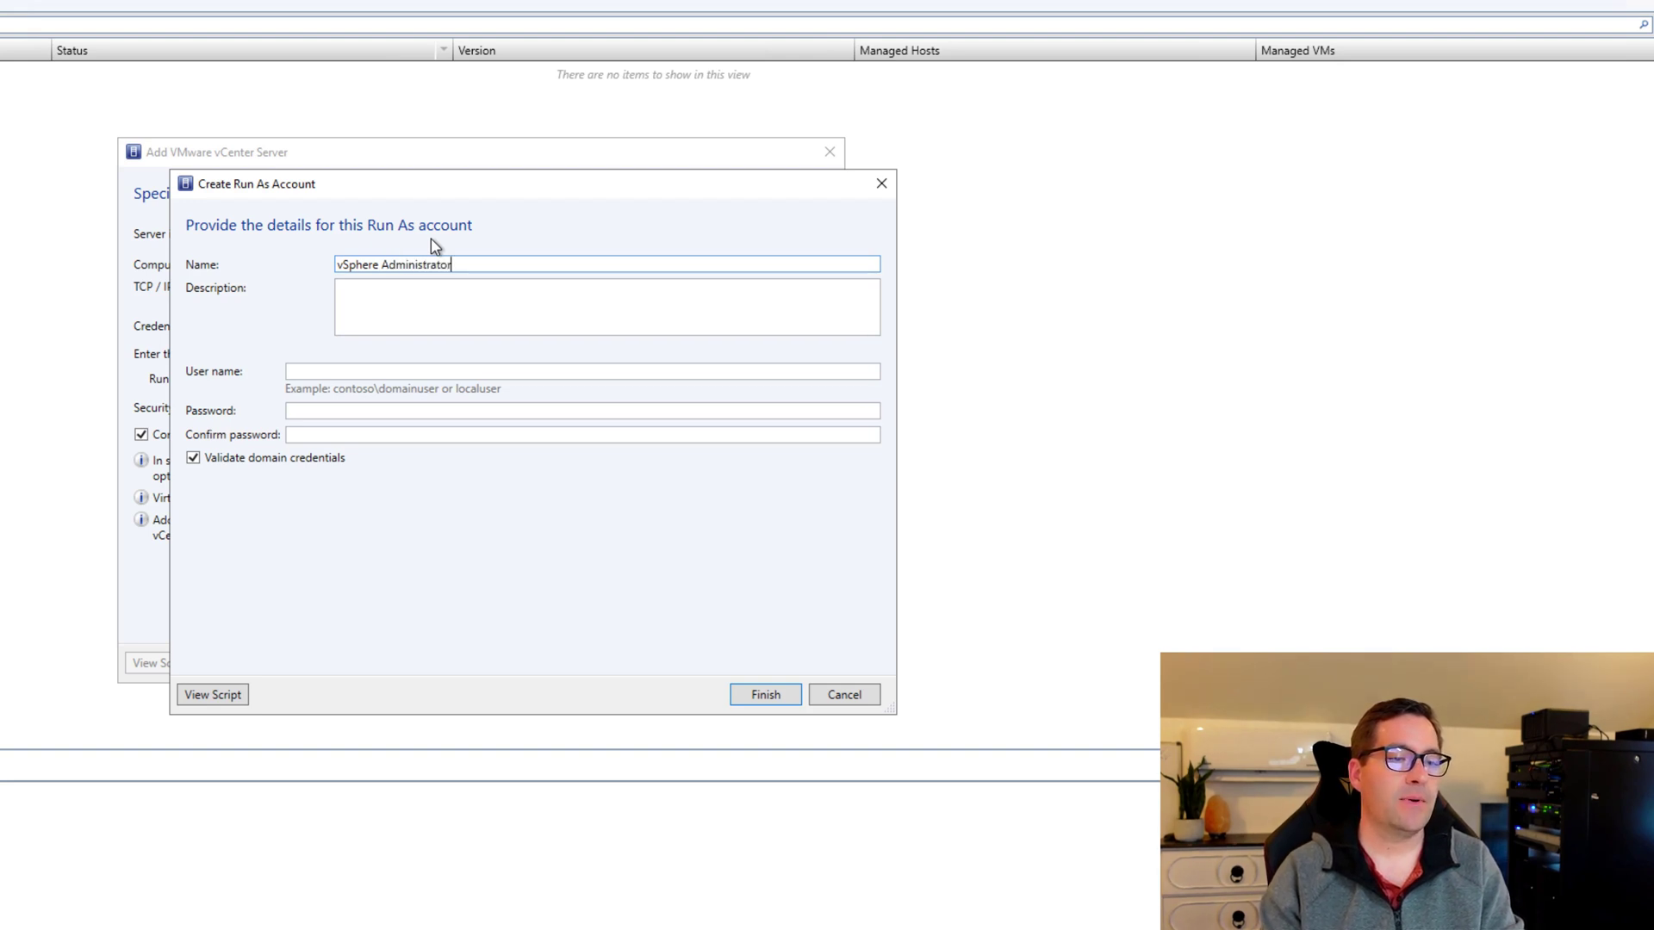
pyautogui.click(367, 378)
pyautogui.write('ad')
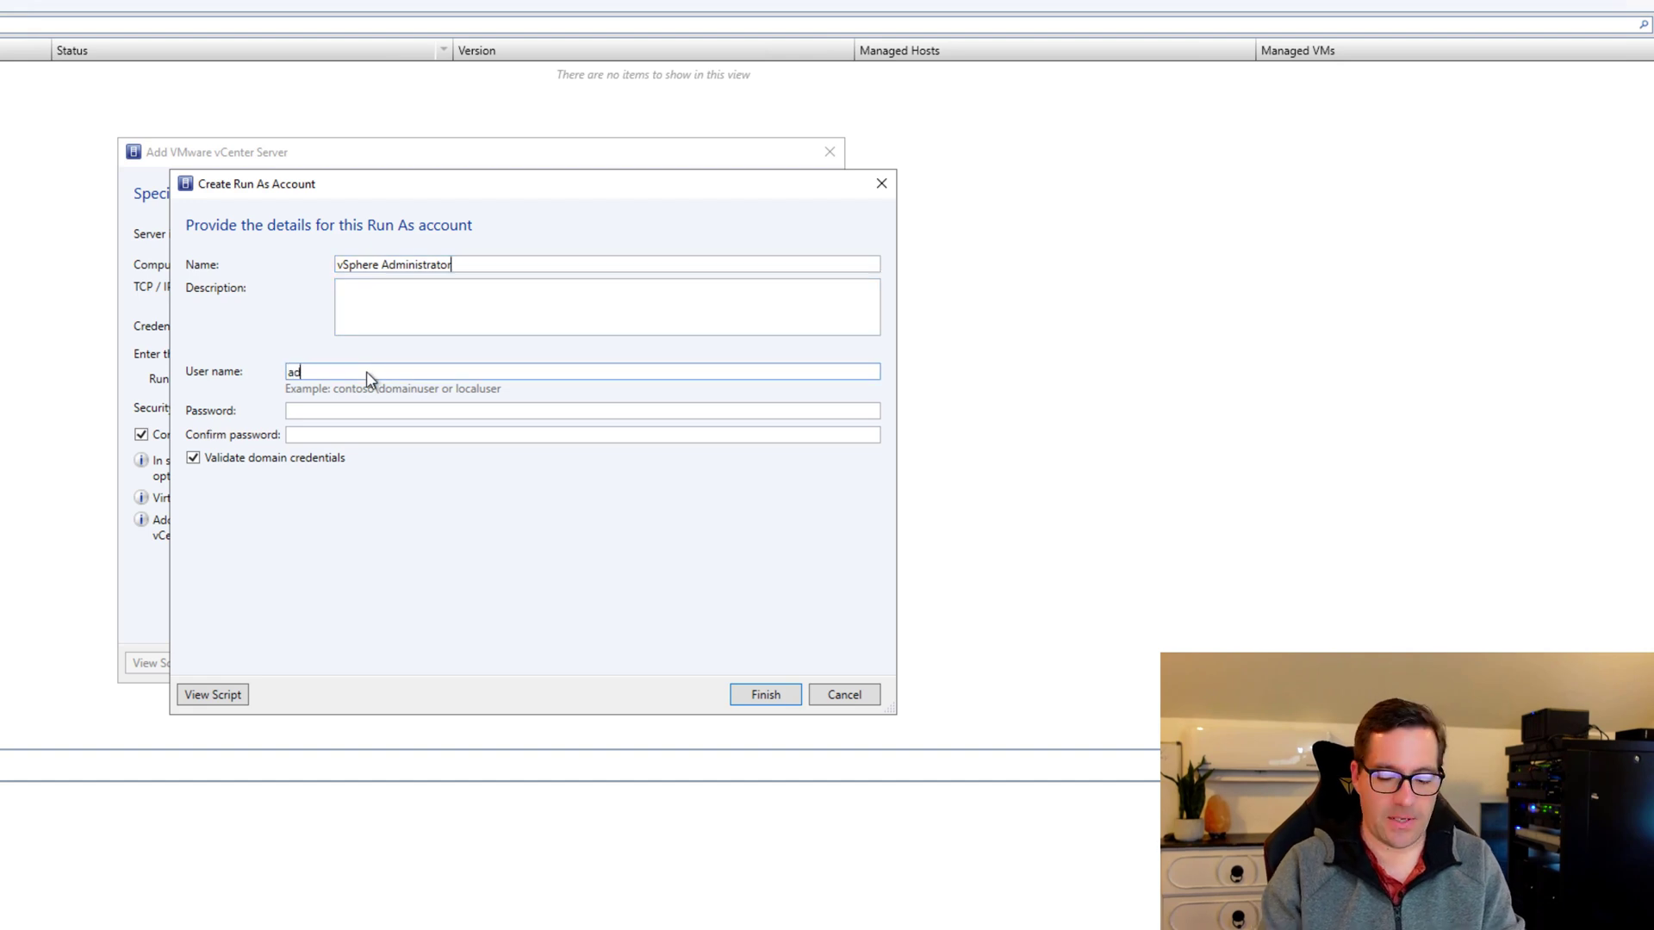
pyautogui.write('ministrator@vspher')
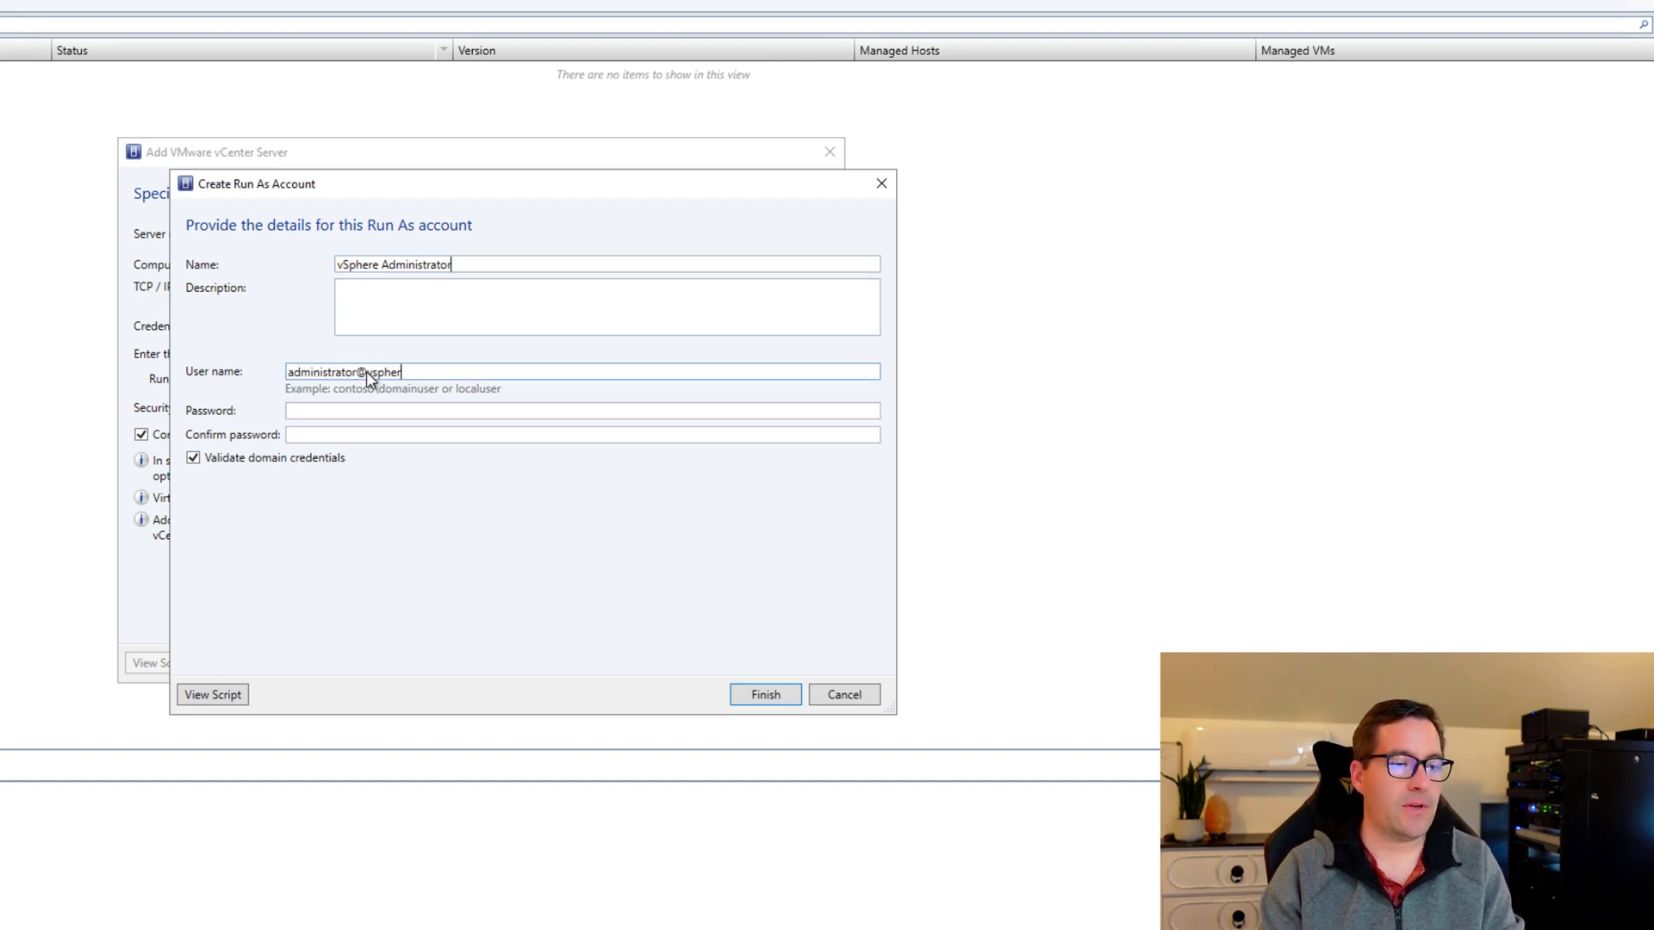
pyautogui.write('e.local')
pyautogui.press('Tab')
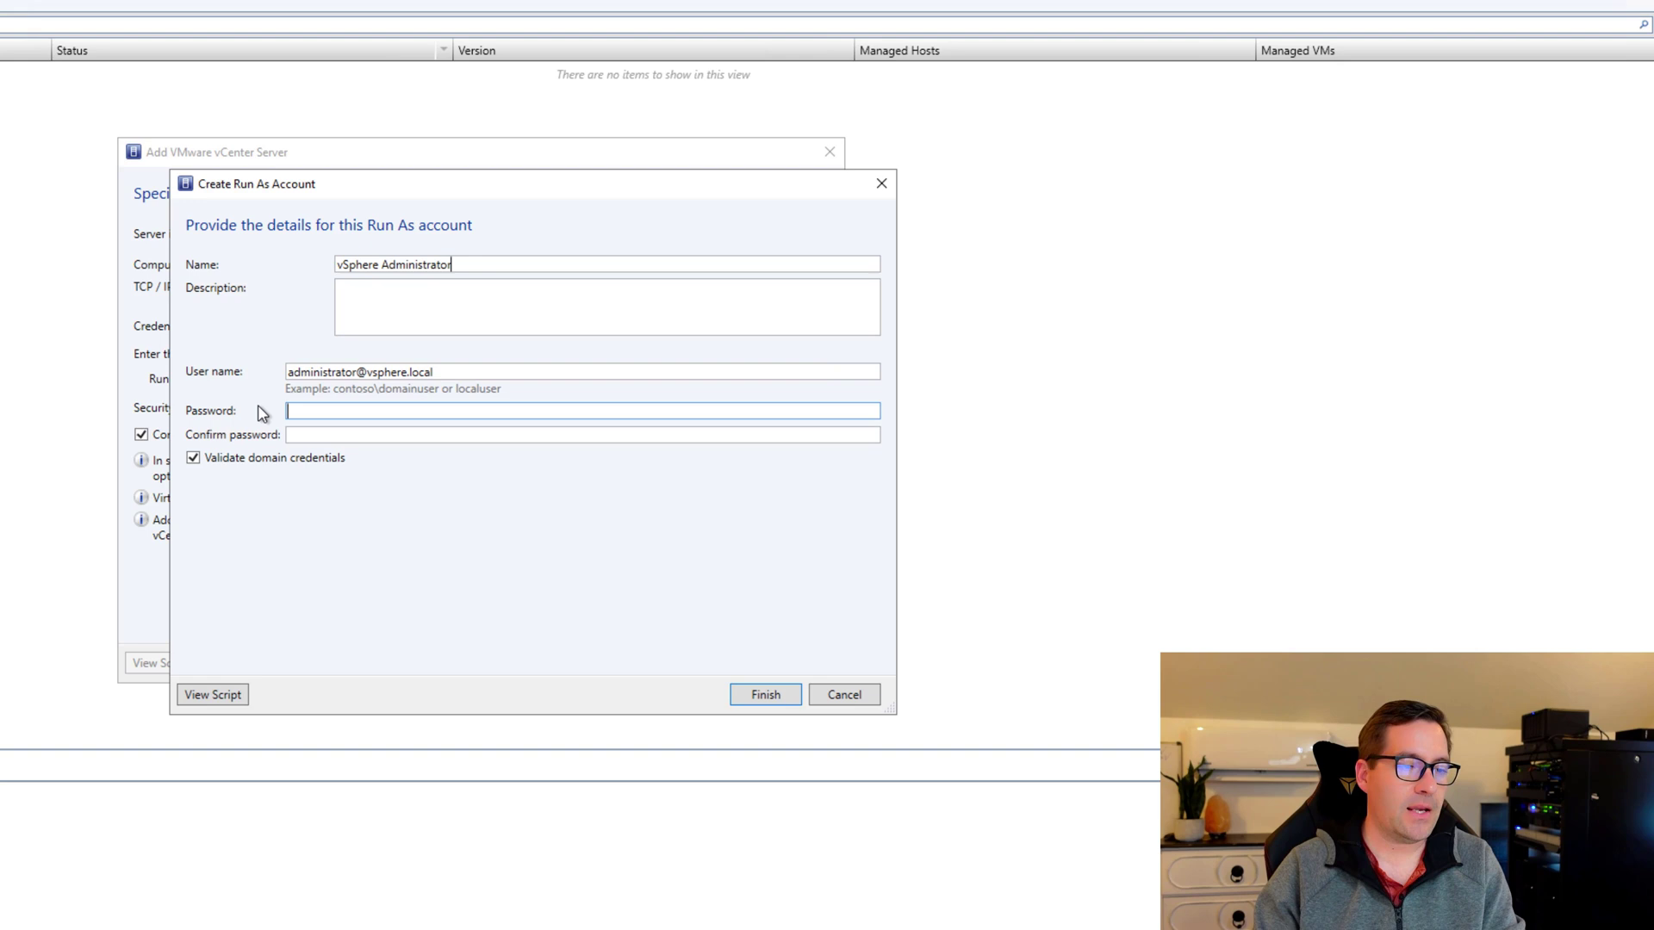
pyautogui.write('•••••••••••••')
pyautogui.press('Tab')
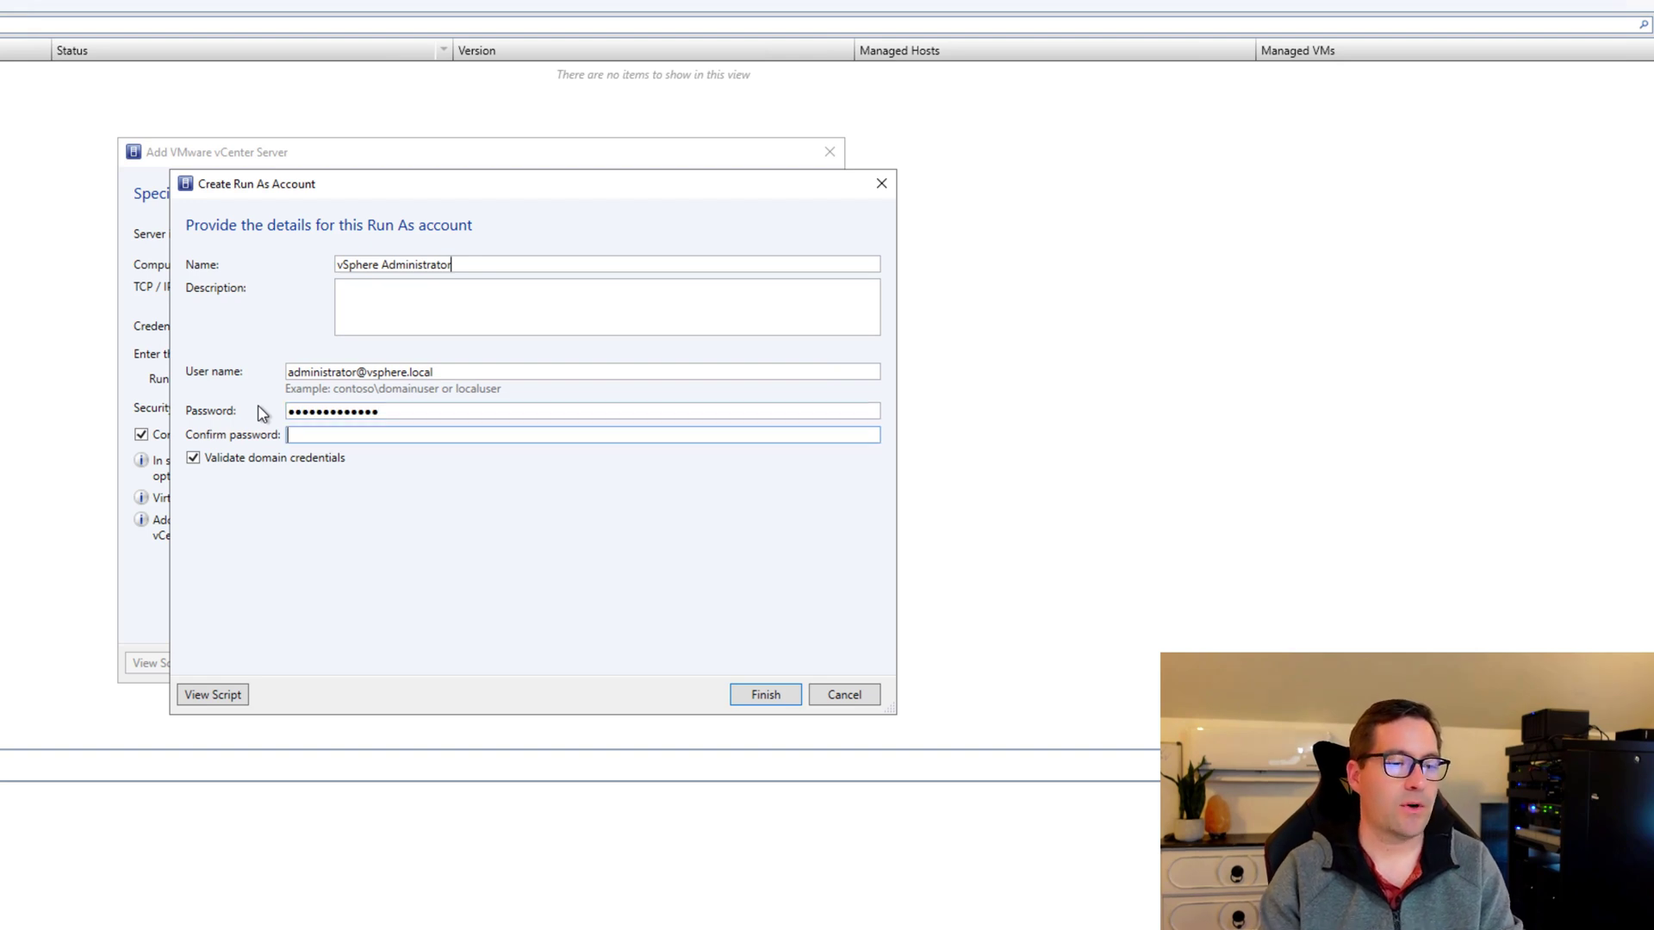
pyautogui.write('•••••••••••••')
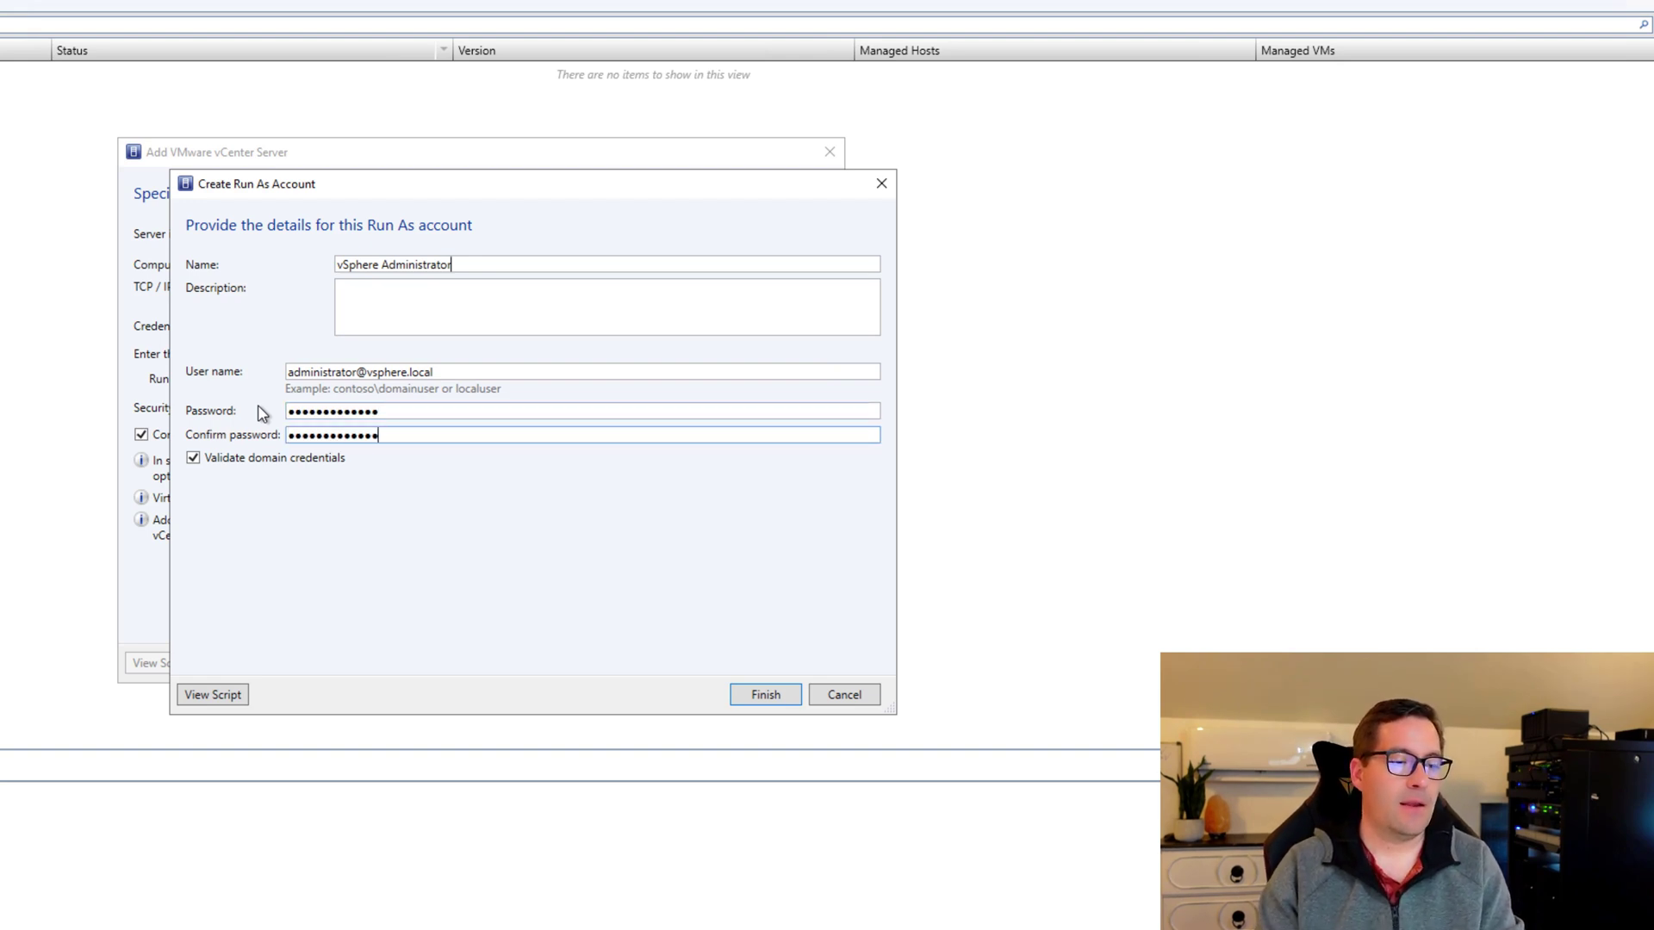
pyautogui.click(762, 698)
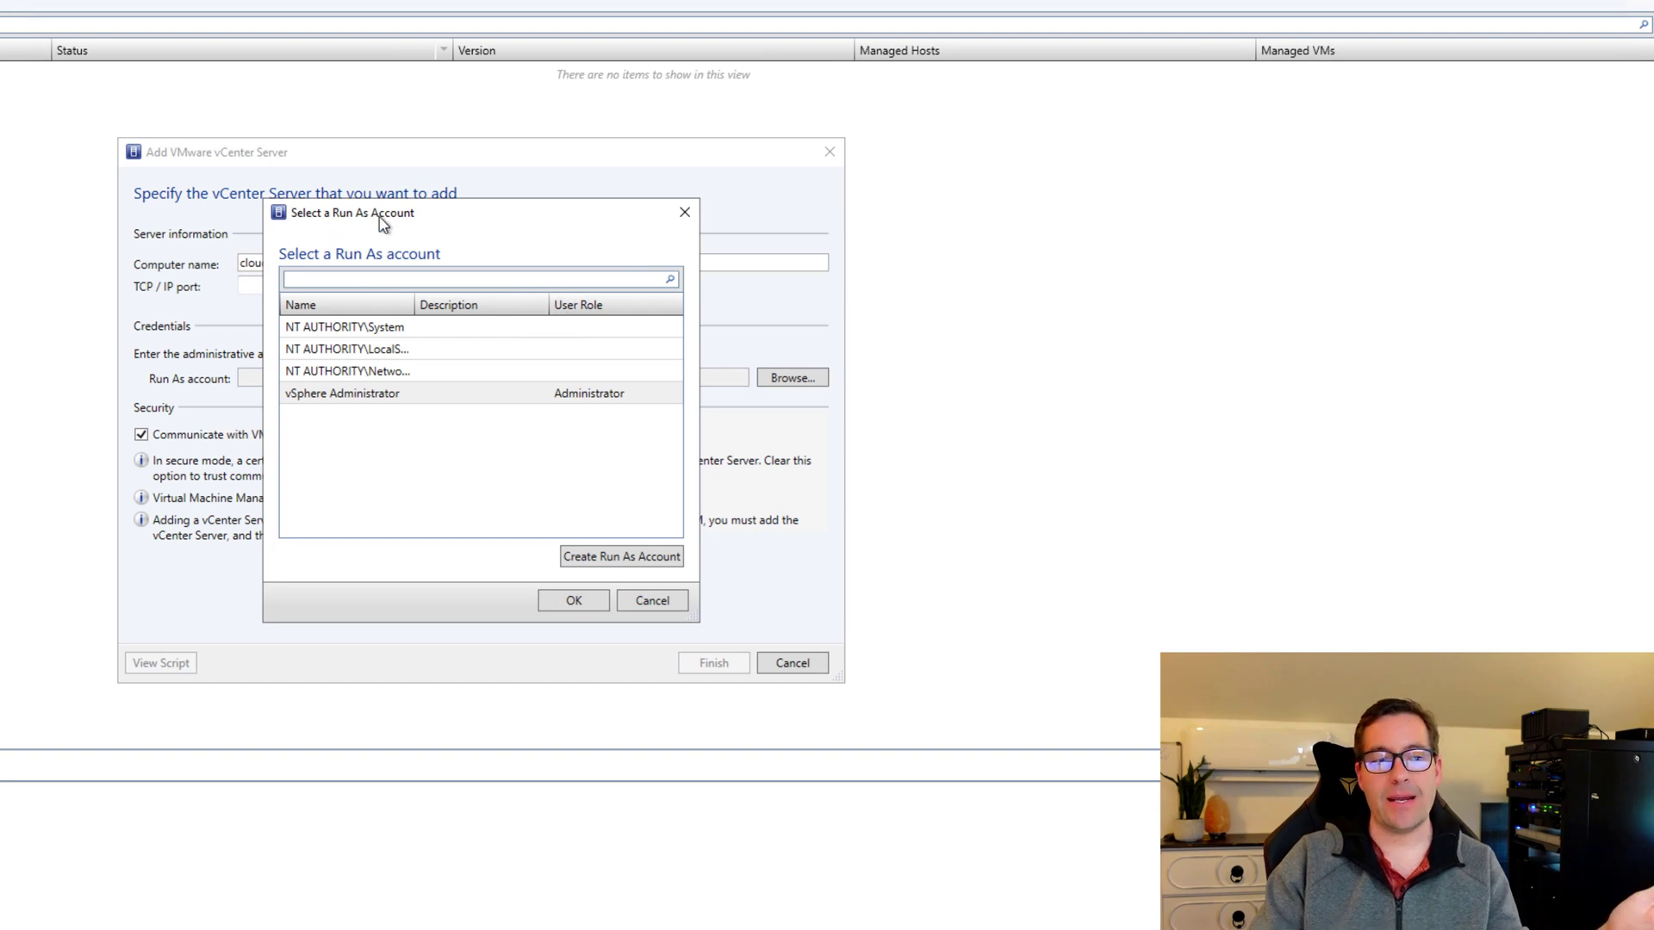
# Use vSphere Administrator as the Run As account and submit cloud2-vcsa.cloud.local, bringing up its certificate prompt.
pyautogui.click(369, 400)
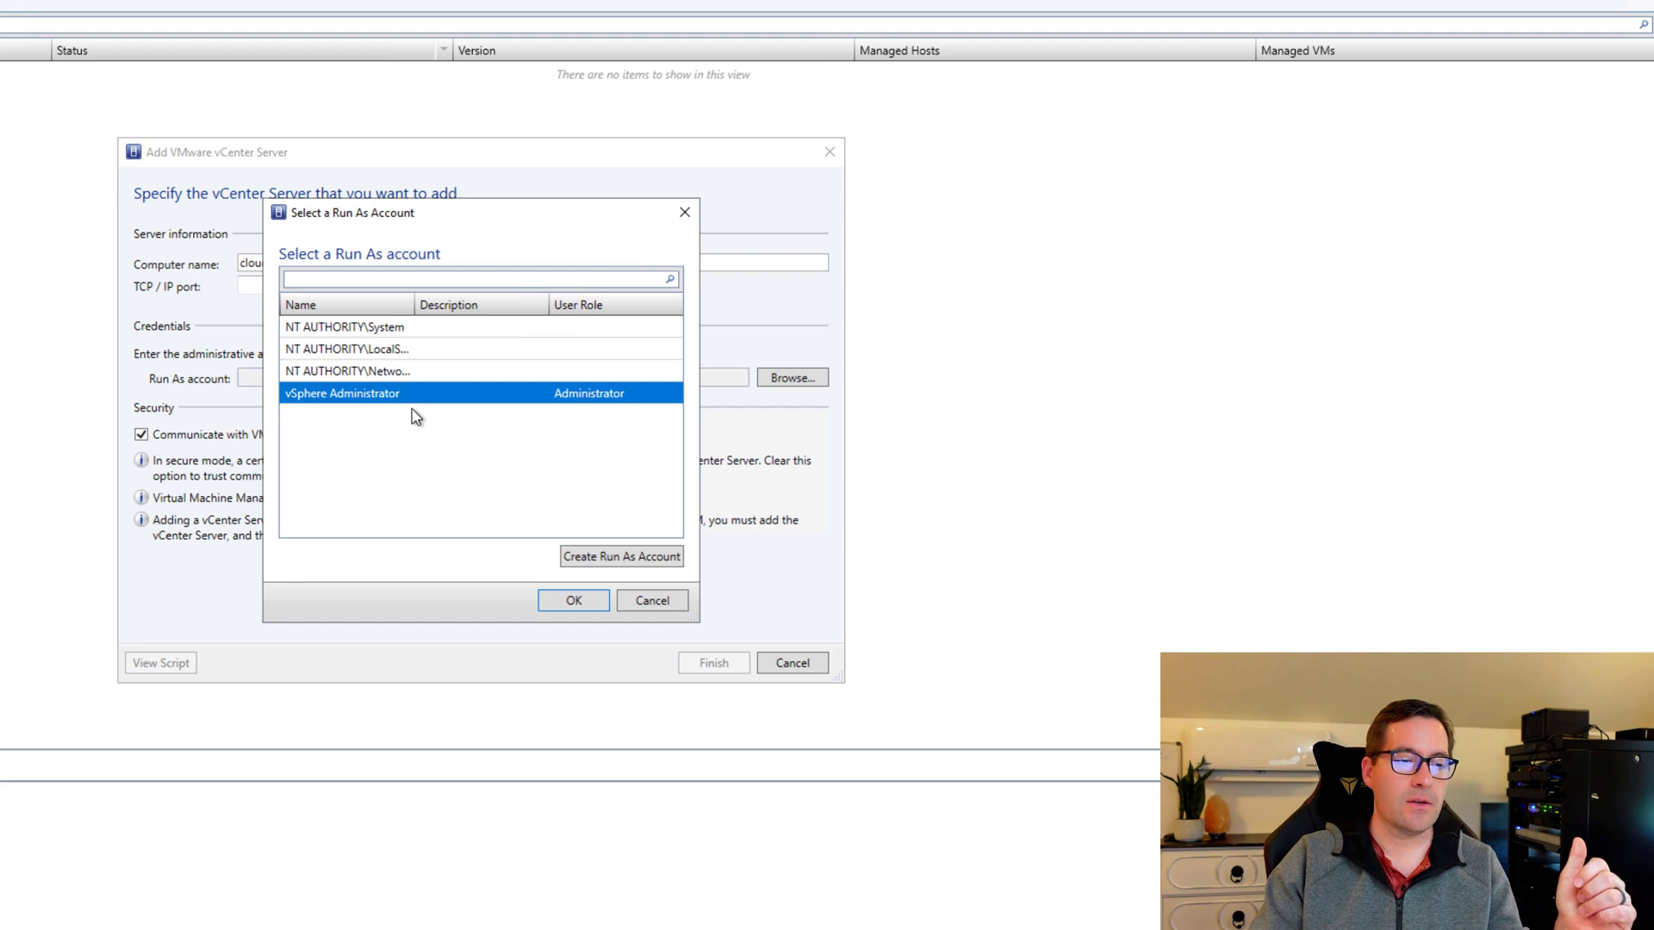
pyautogui.click(572, 601)
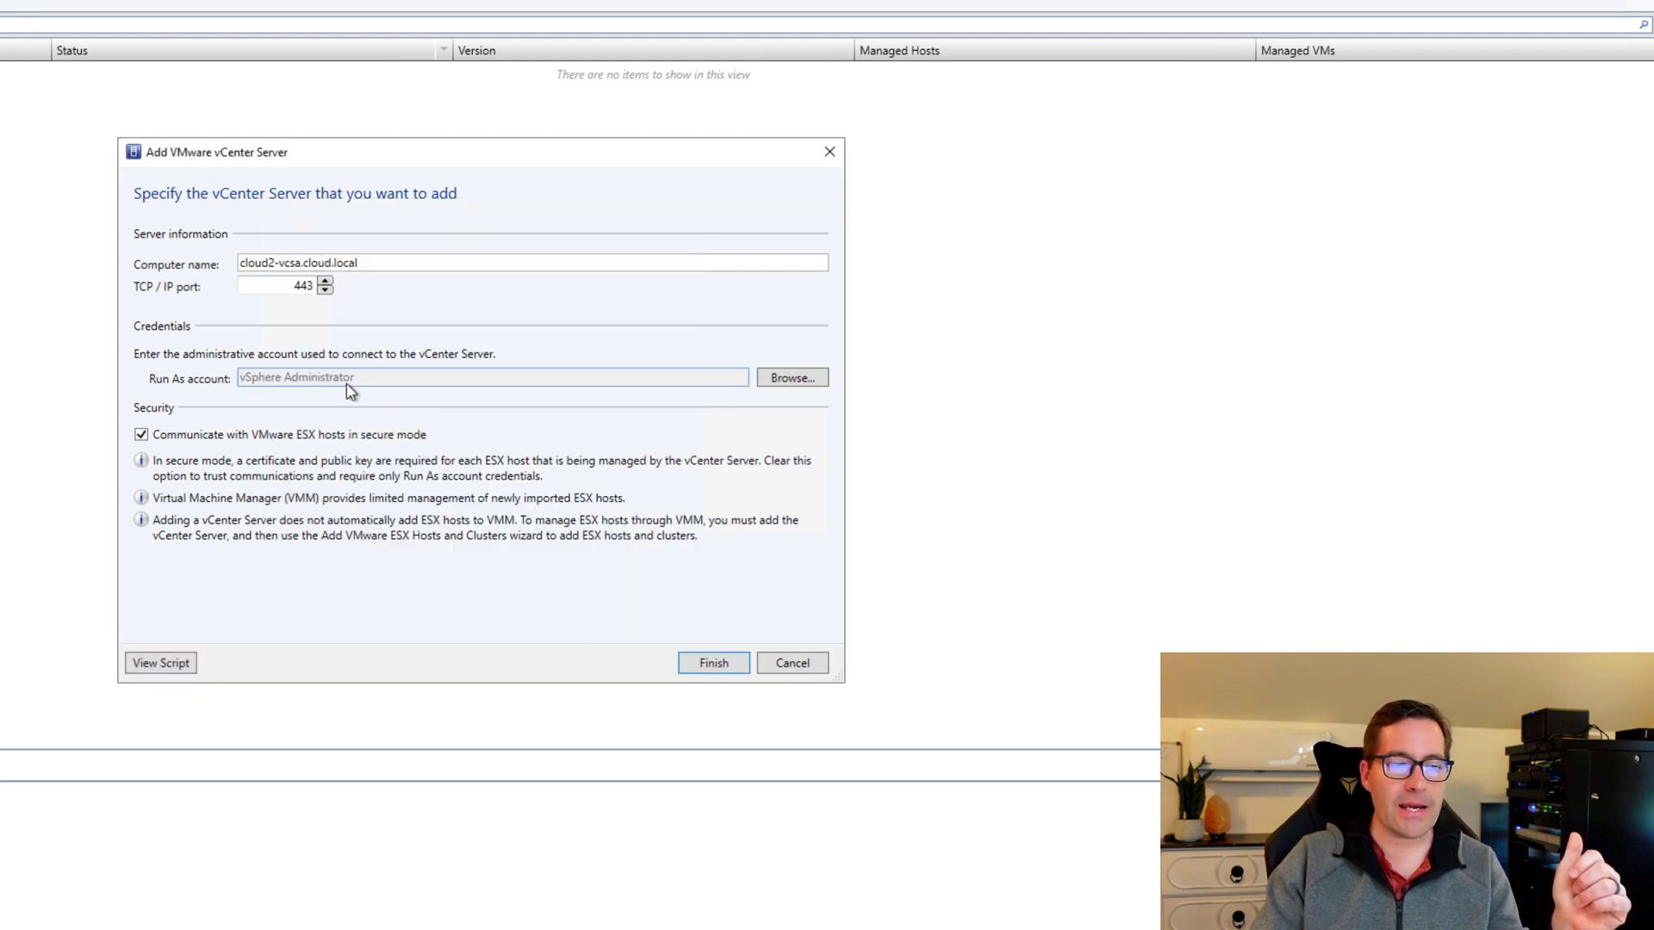
pyautogui.moveTo(358, 382); pyautogui.dragTo(240, 380)
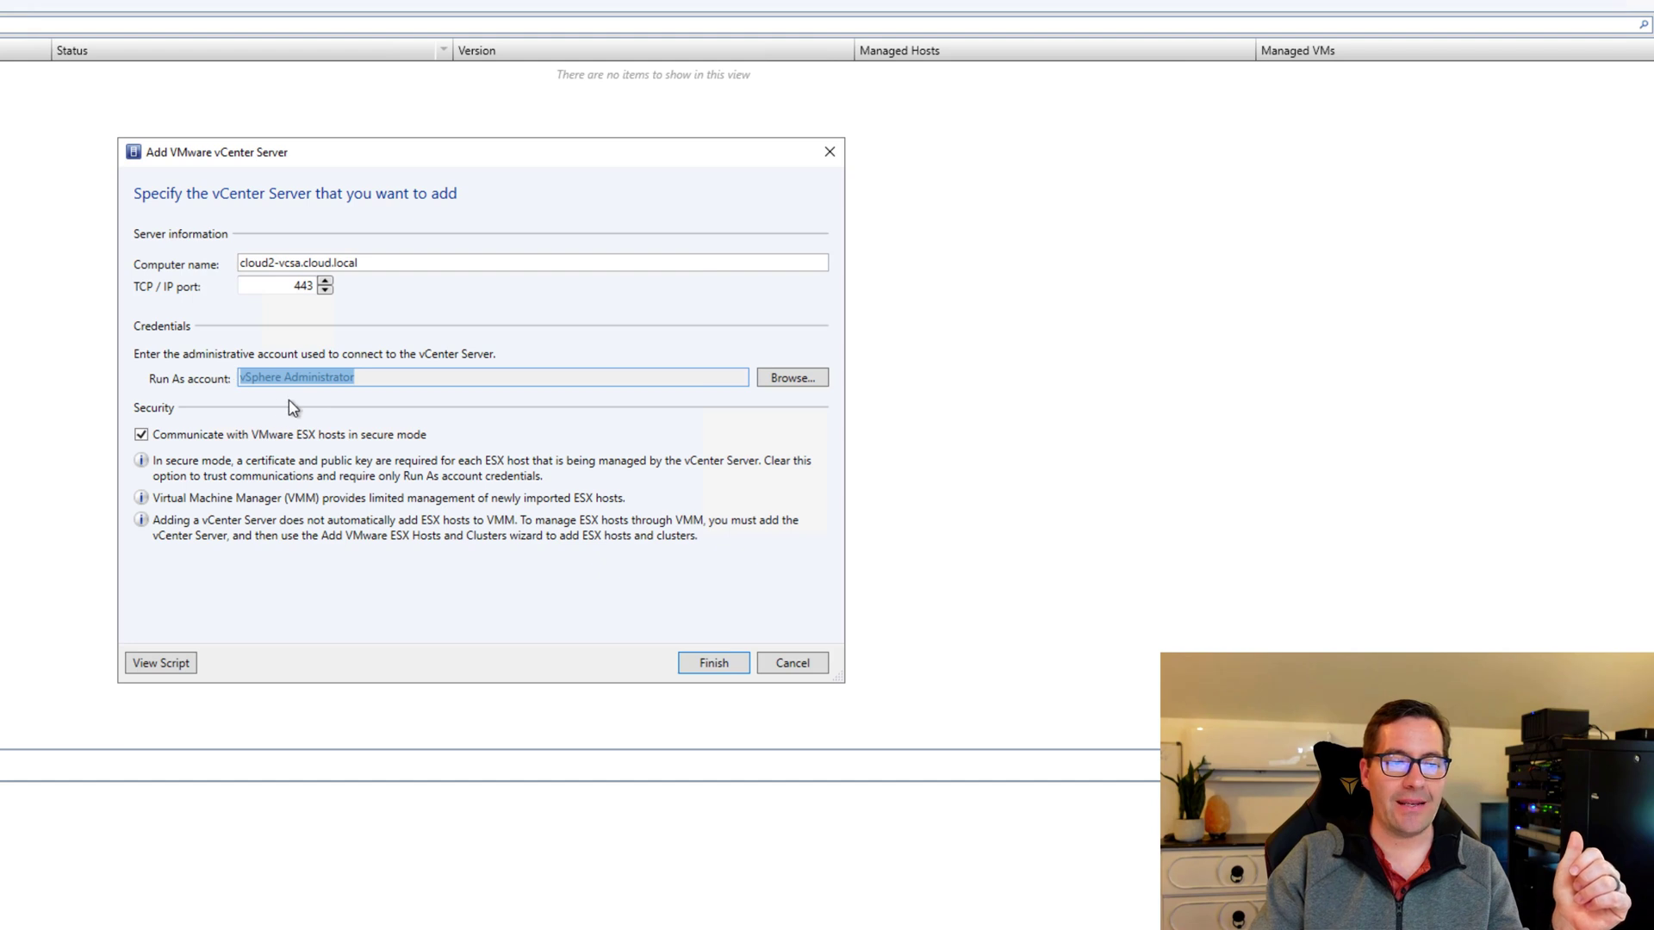
pyautogui.click(362, 382)
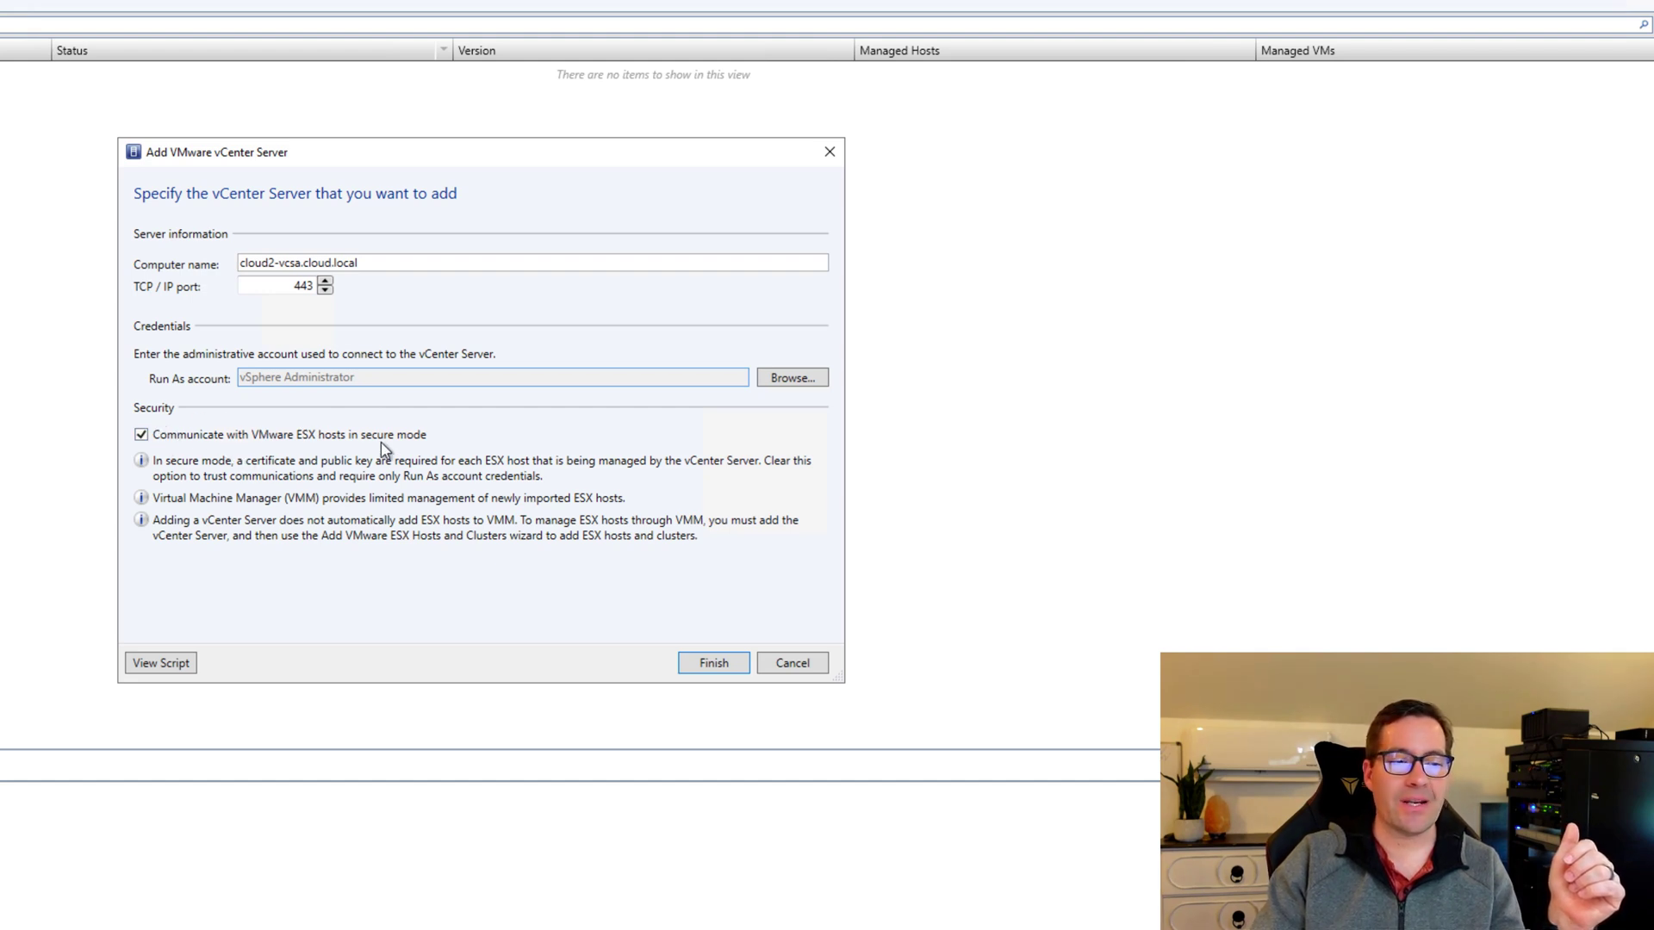
pyautogui.click(712, 663)
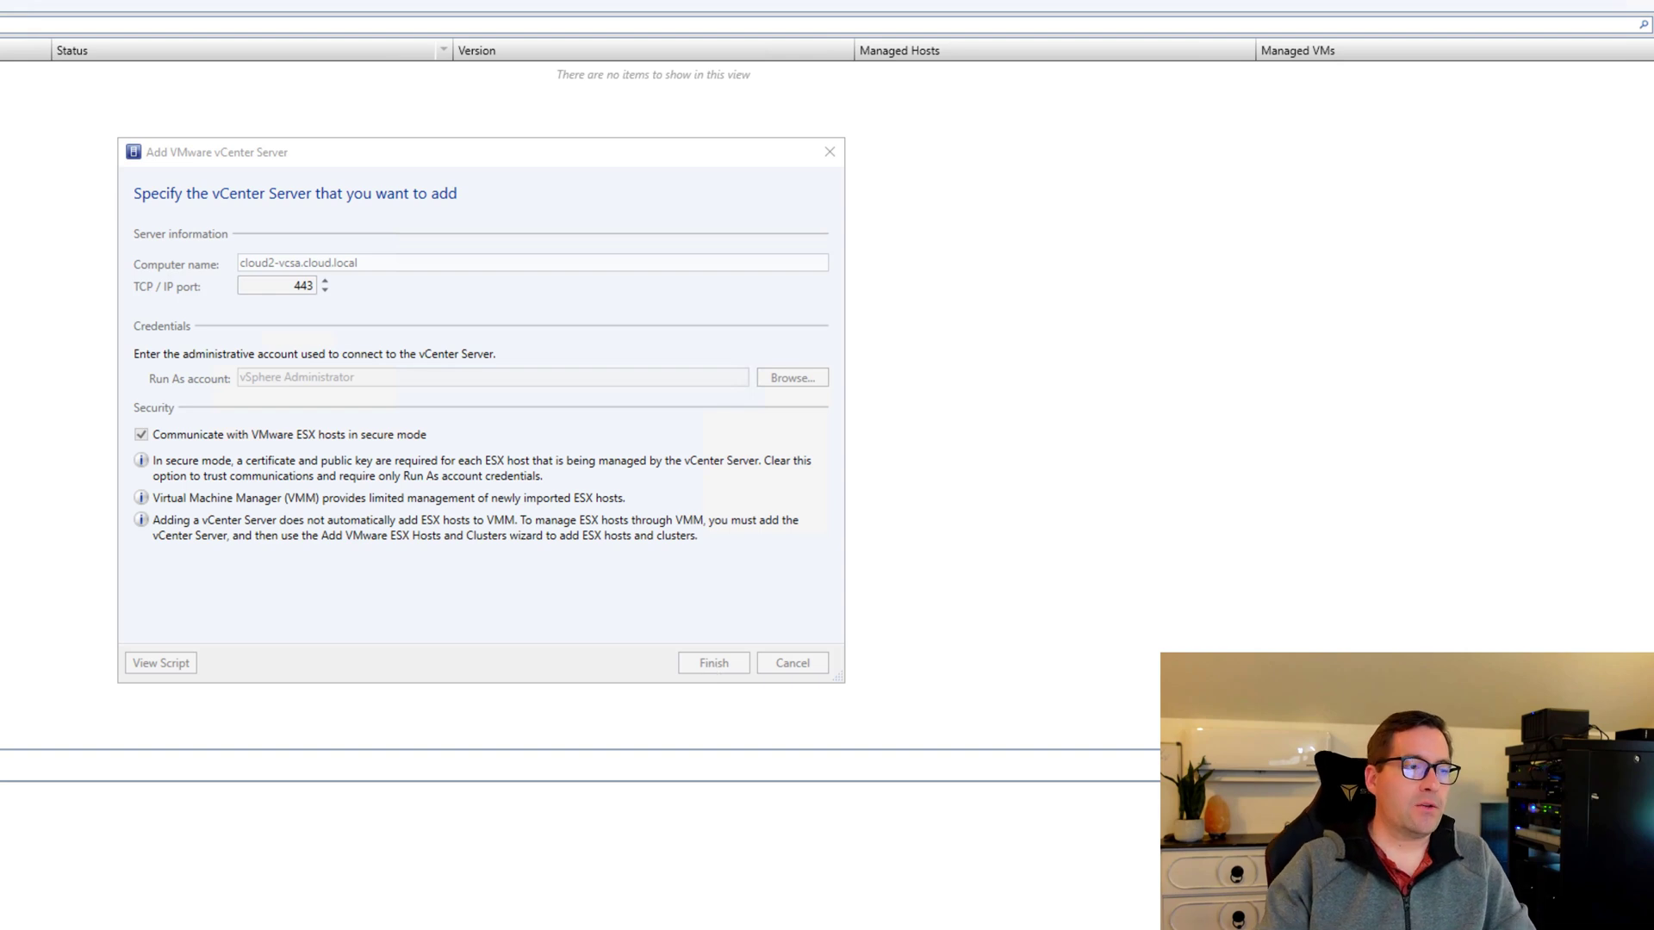
pyautogui.moveTo(98, 1); pyautogui.dragTo(511, 173)
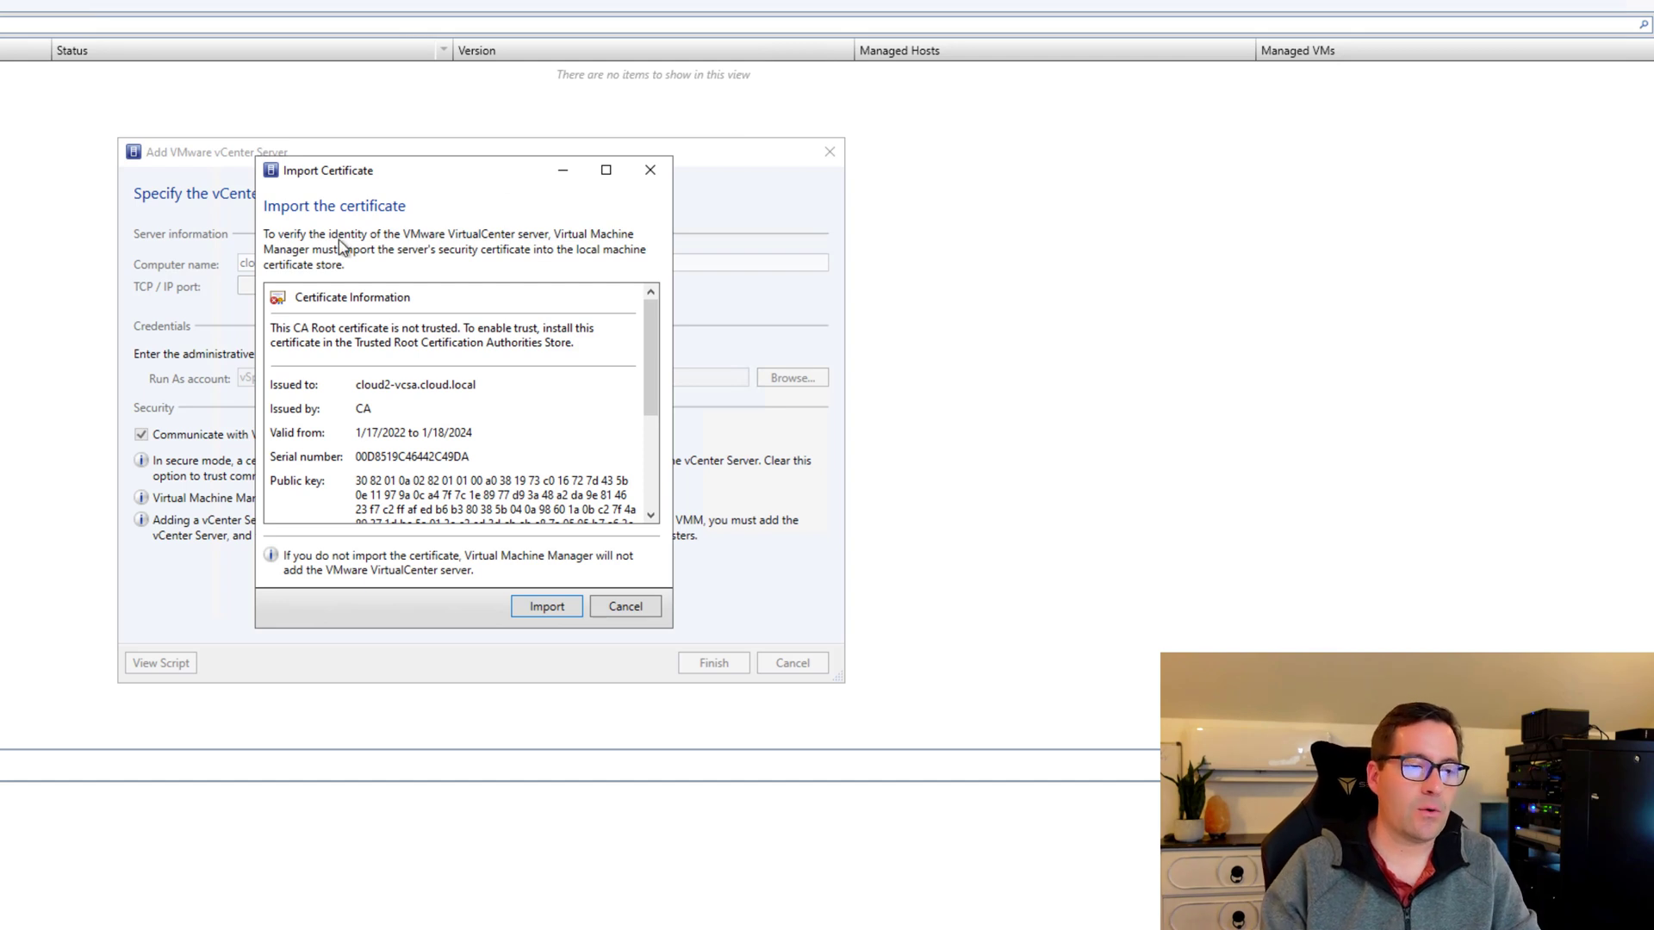
# Import the cloud2-vcsa.cloud.local certificate so the server lists as Responding, version 7.0.3.
pyautogui.click(547, 607)
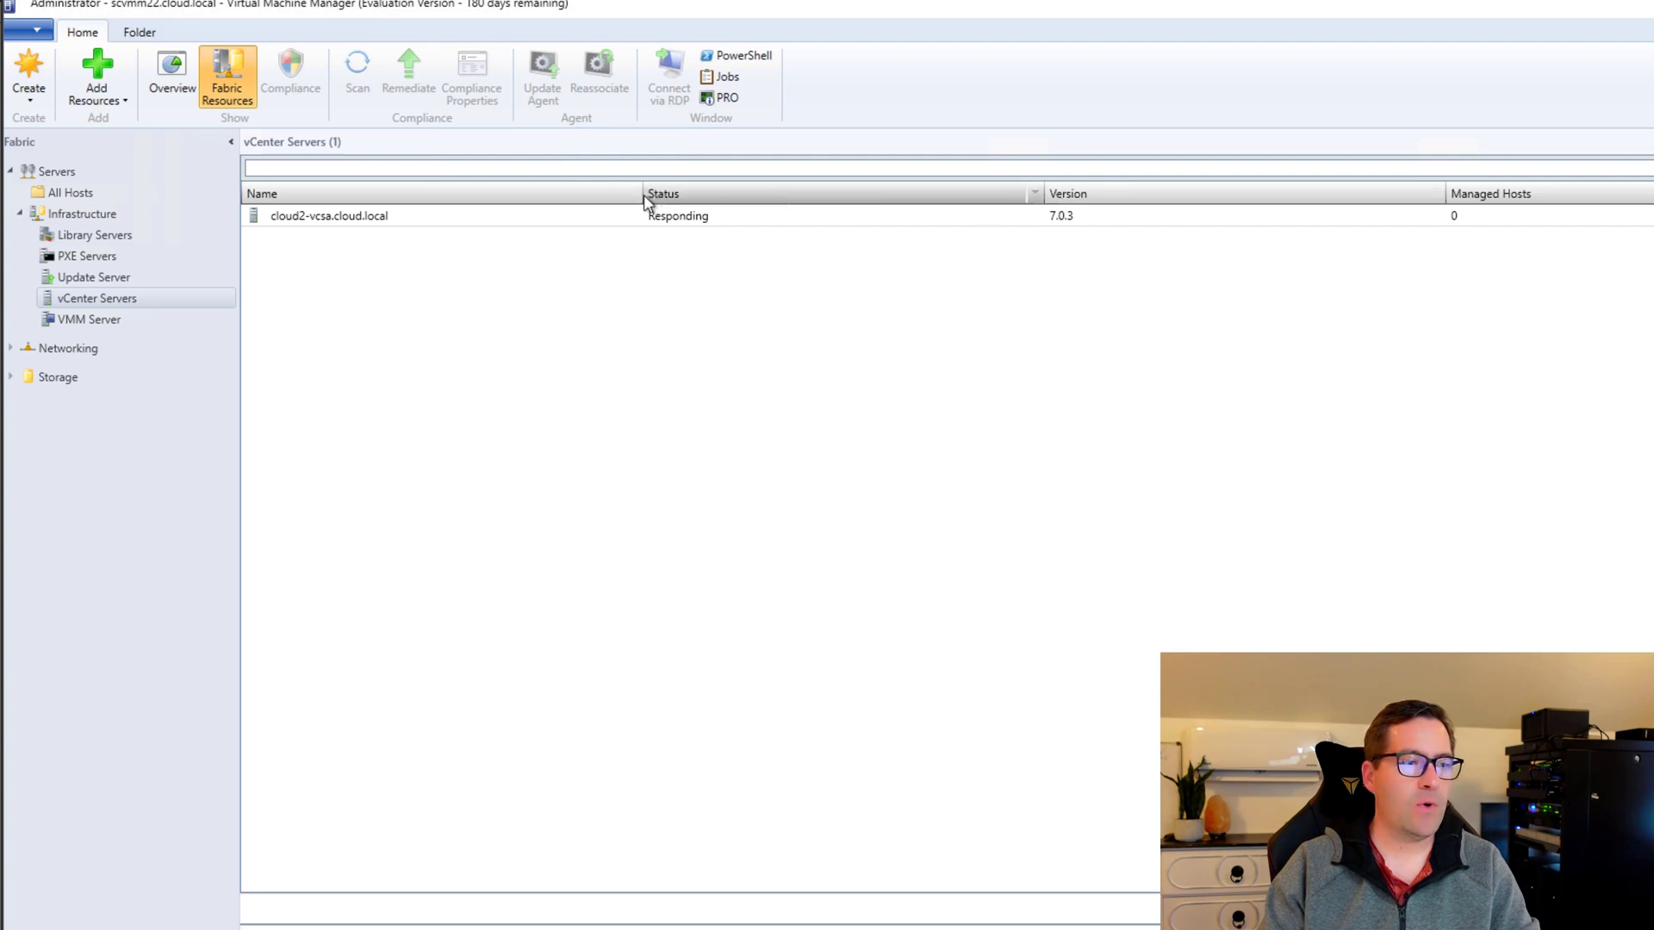
# Narrow the Name and Status columns, select cloud2-vcsa.cloud.local for its details, and maximize the window.
pyautogui.moveTo(644, 195); pyautogui.dragTo(482, 195)
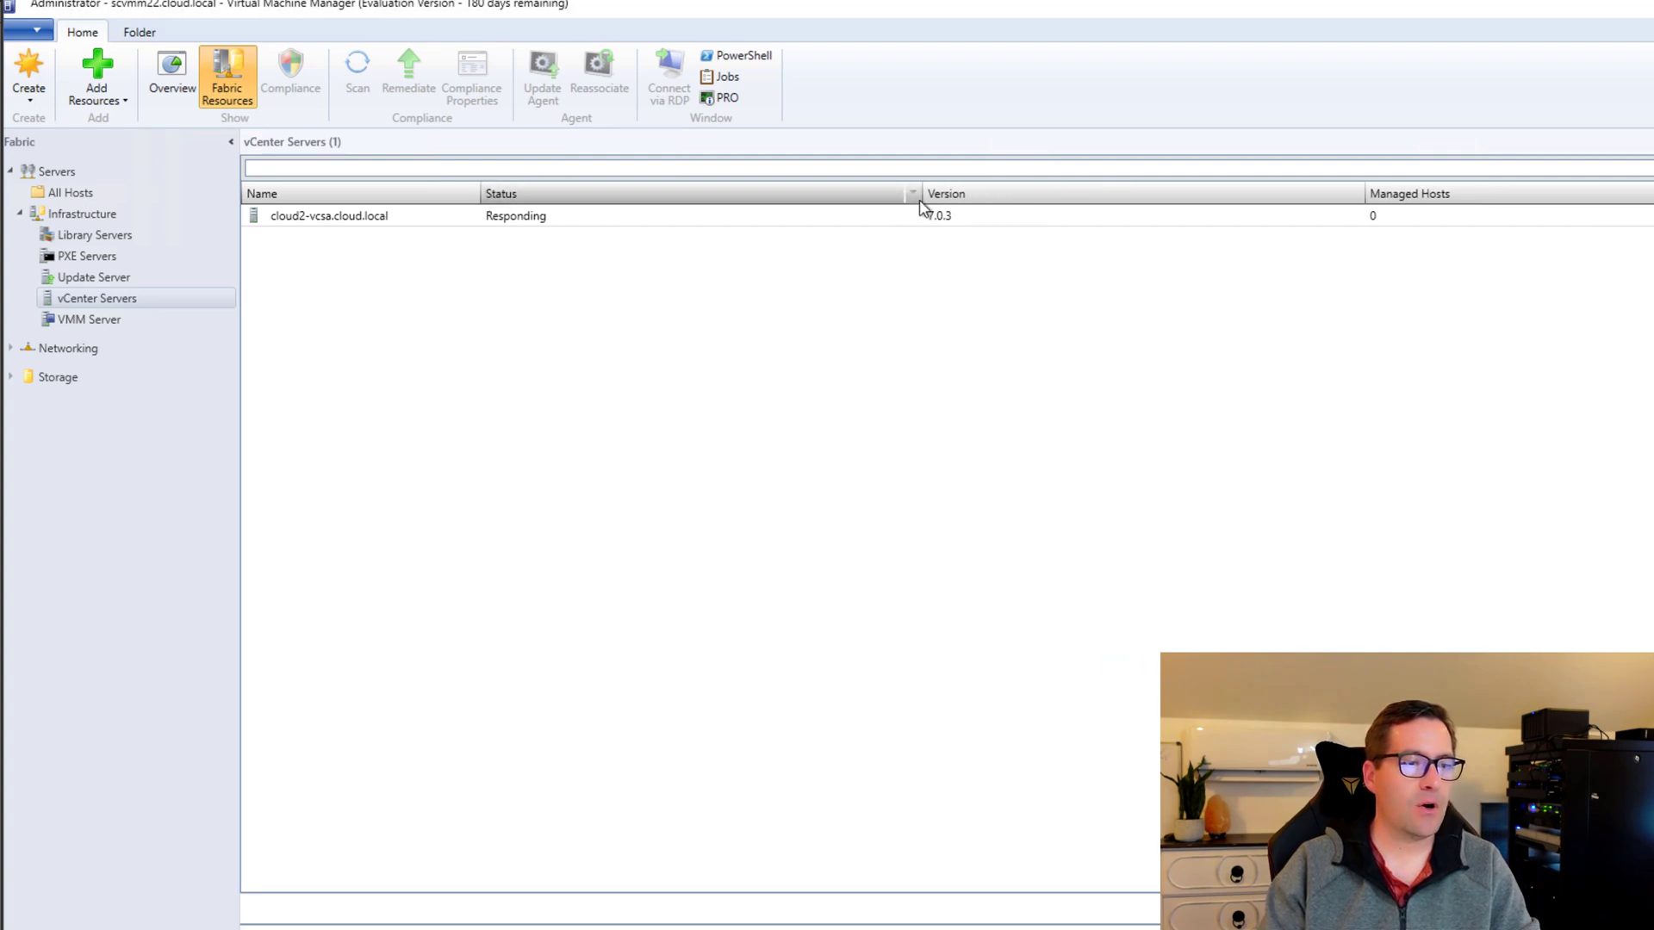
pyautogui.moveTo(921, 196); pyautogui.dragTo(713, 188)
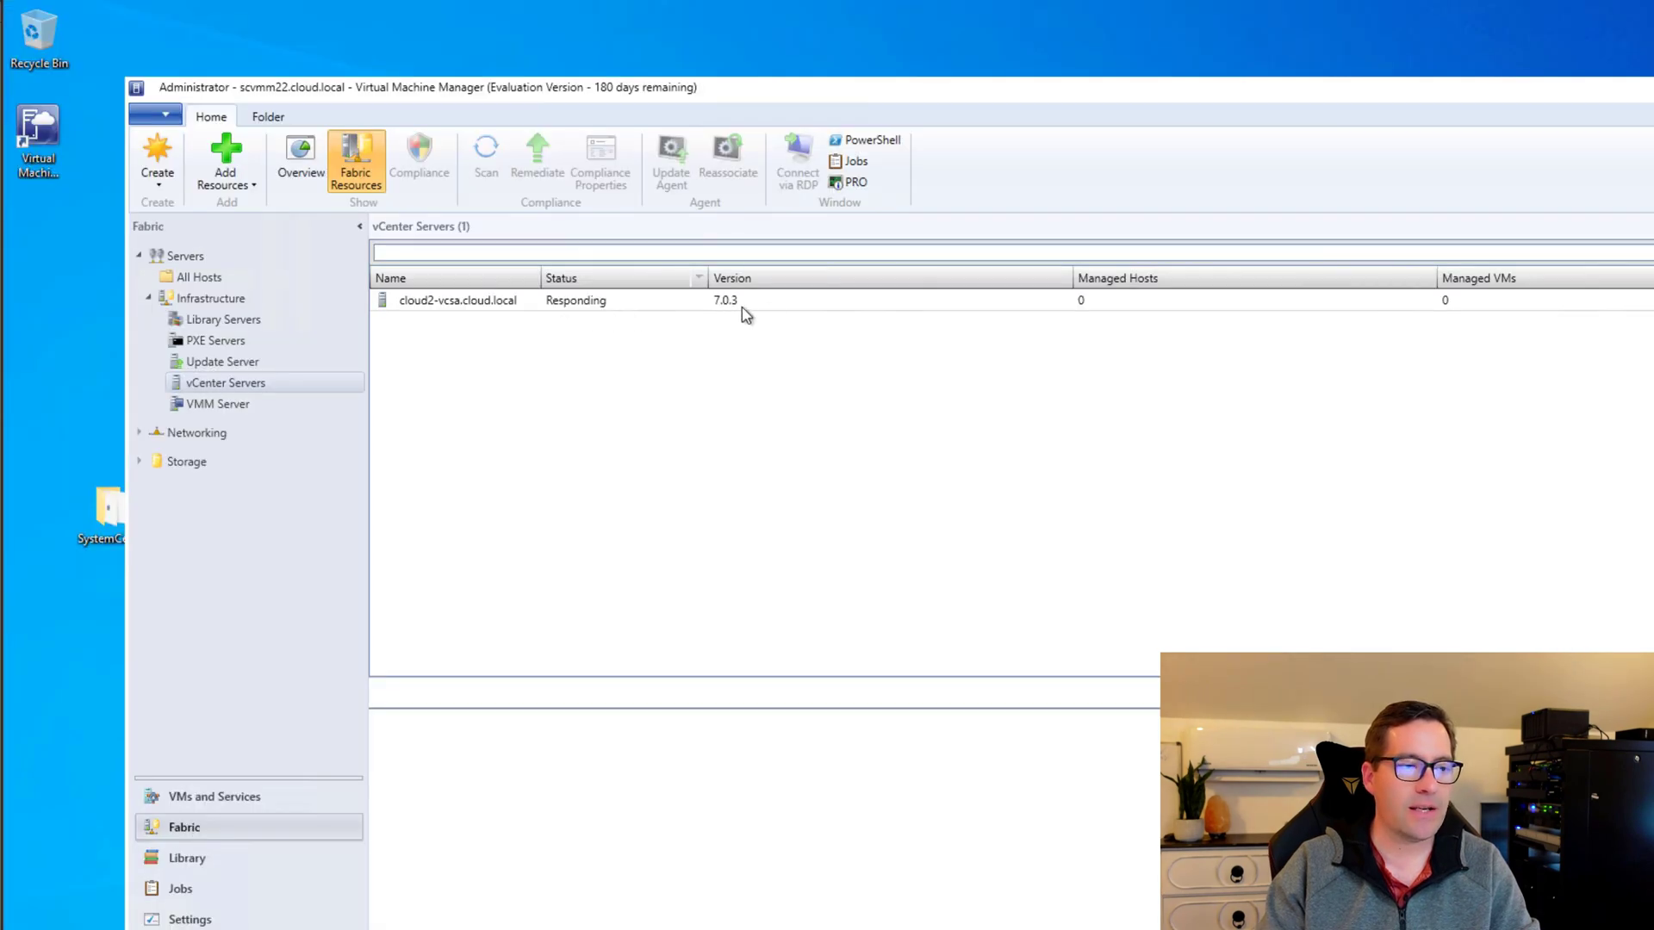
pyautogui.click(682, 302)
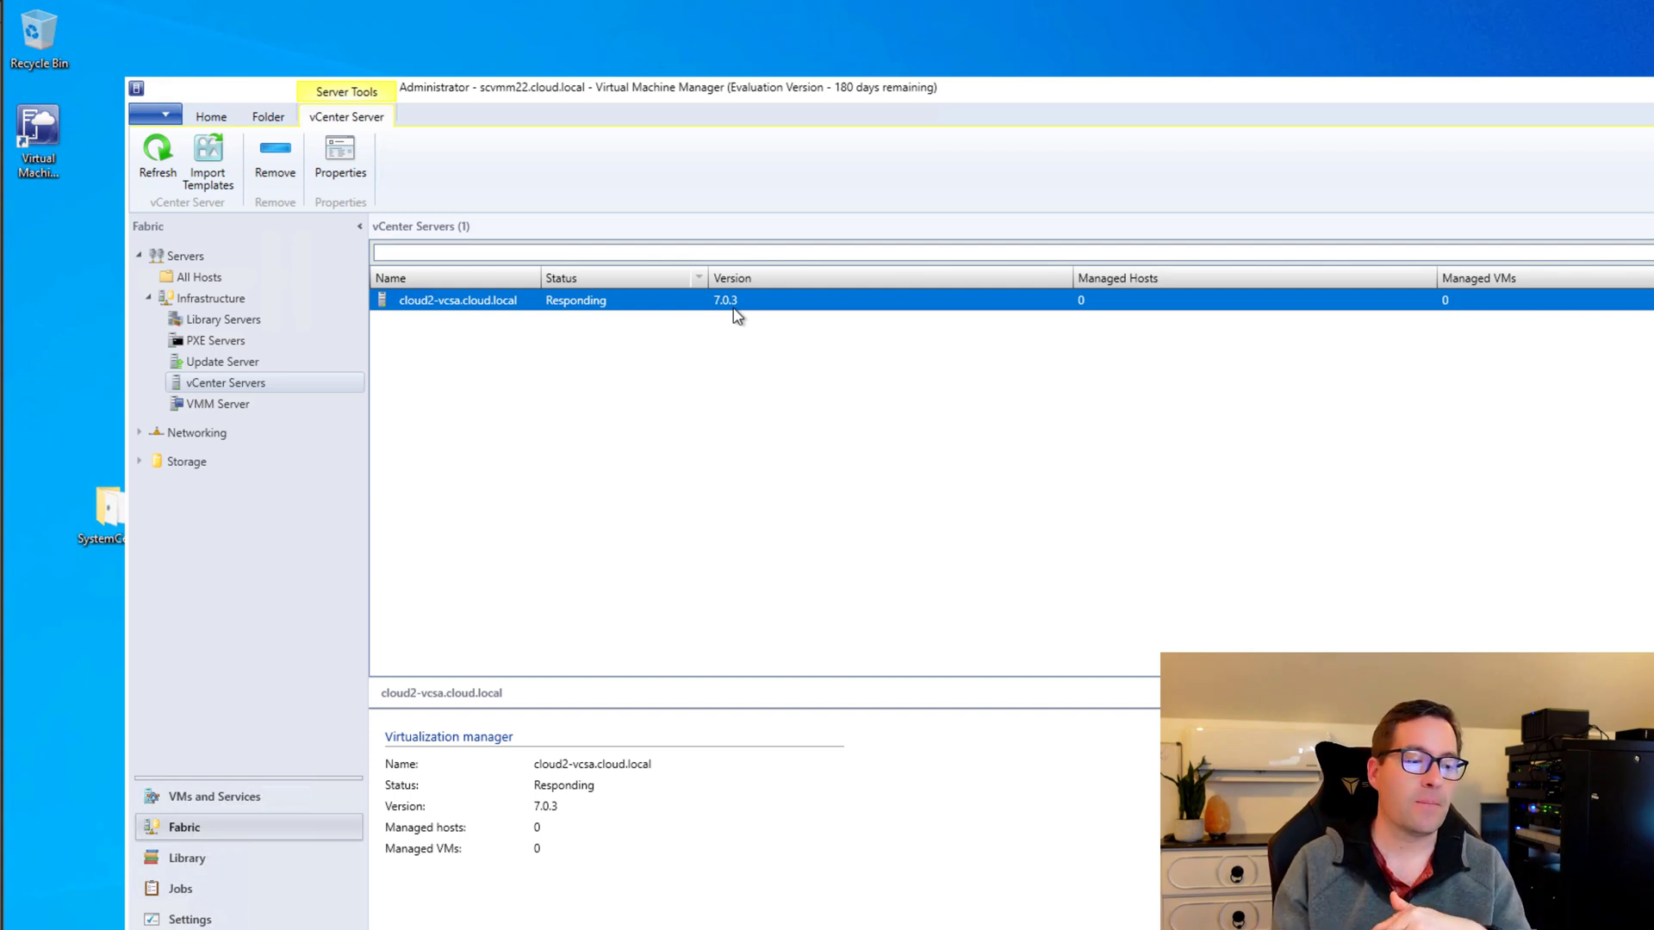
pyautogui.doubleClick(1001, 86)
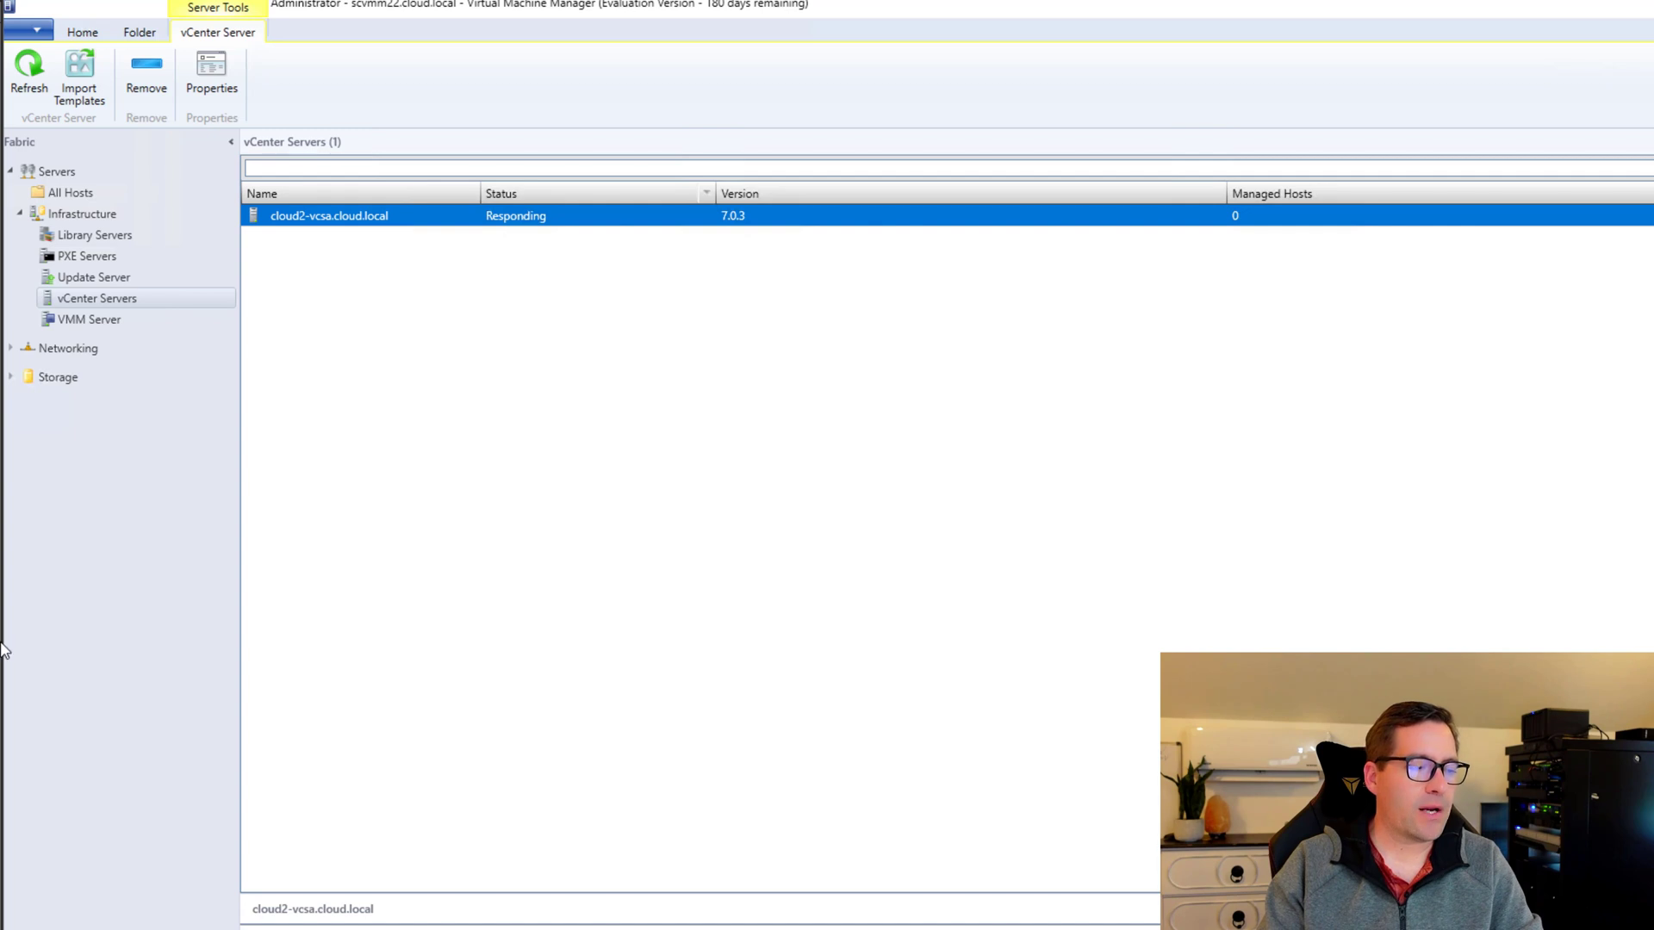
# From All Hosts, launch Add VMware ESX Hosts and Clusters in the Add Resource Wizard.
pyautogui.click(74, 195)
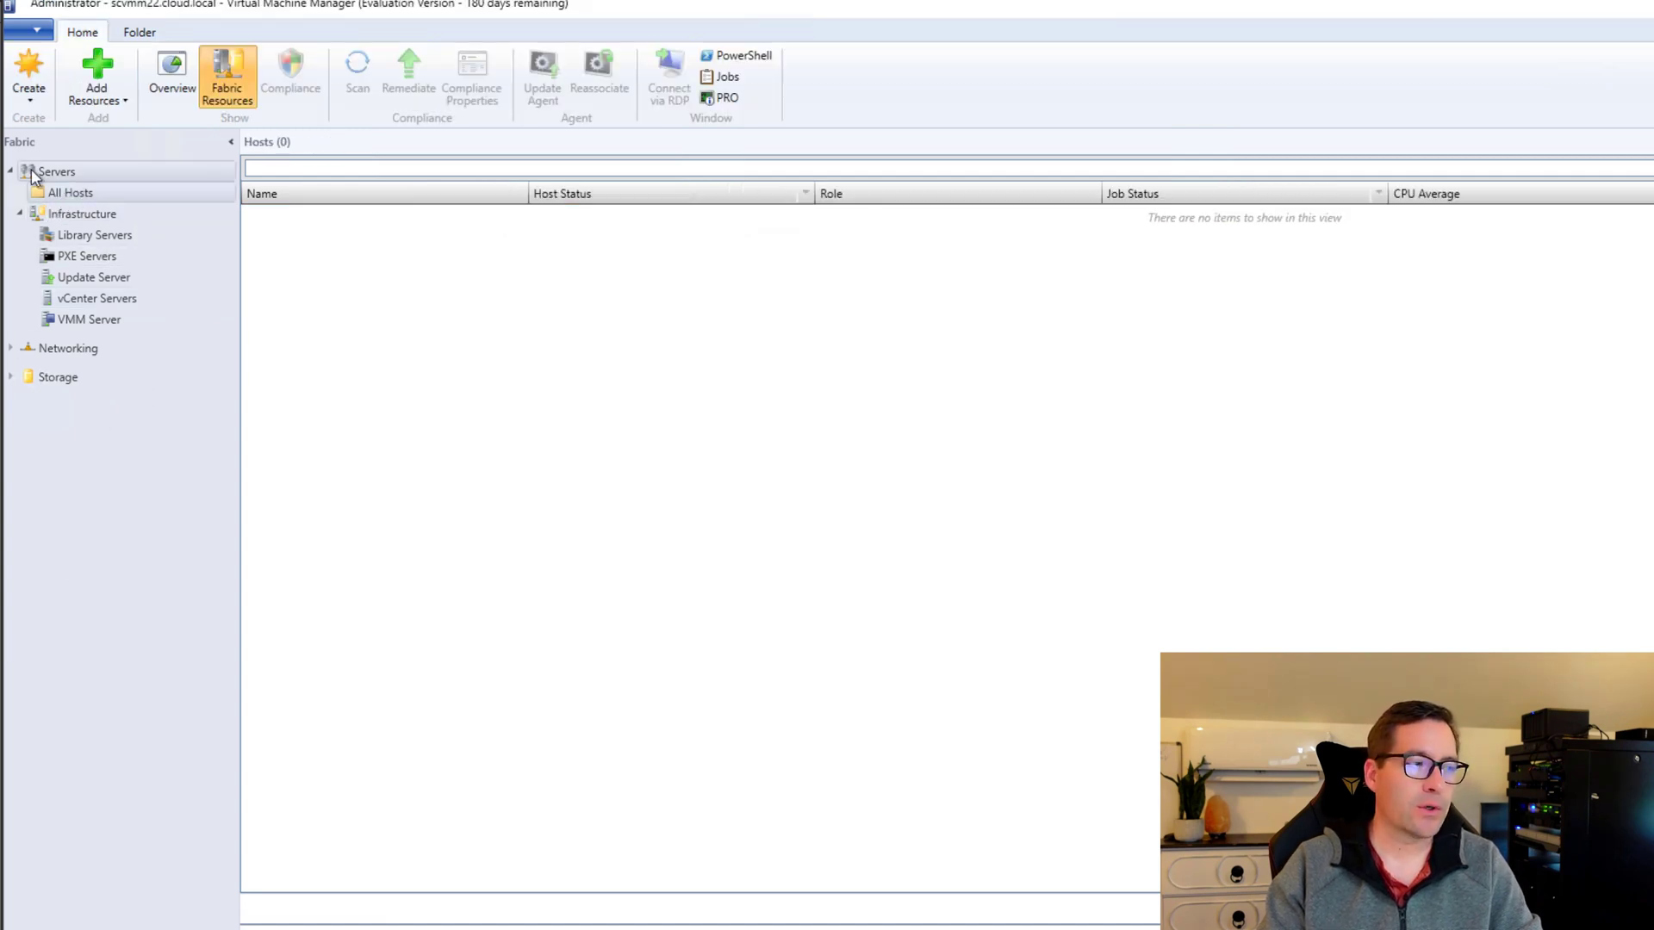
pyautogui.rightClick(113, 197)
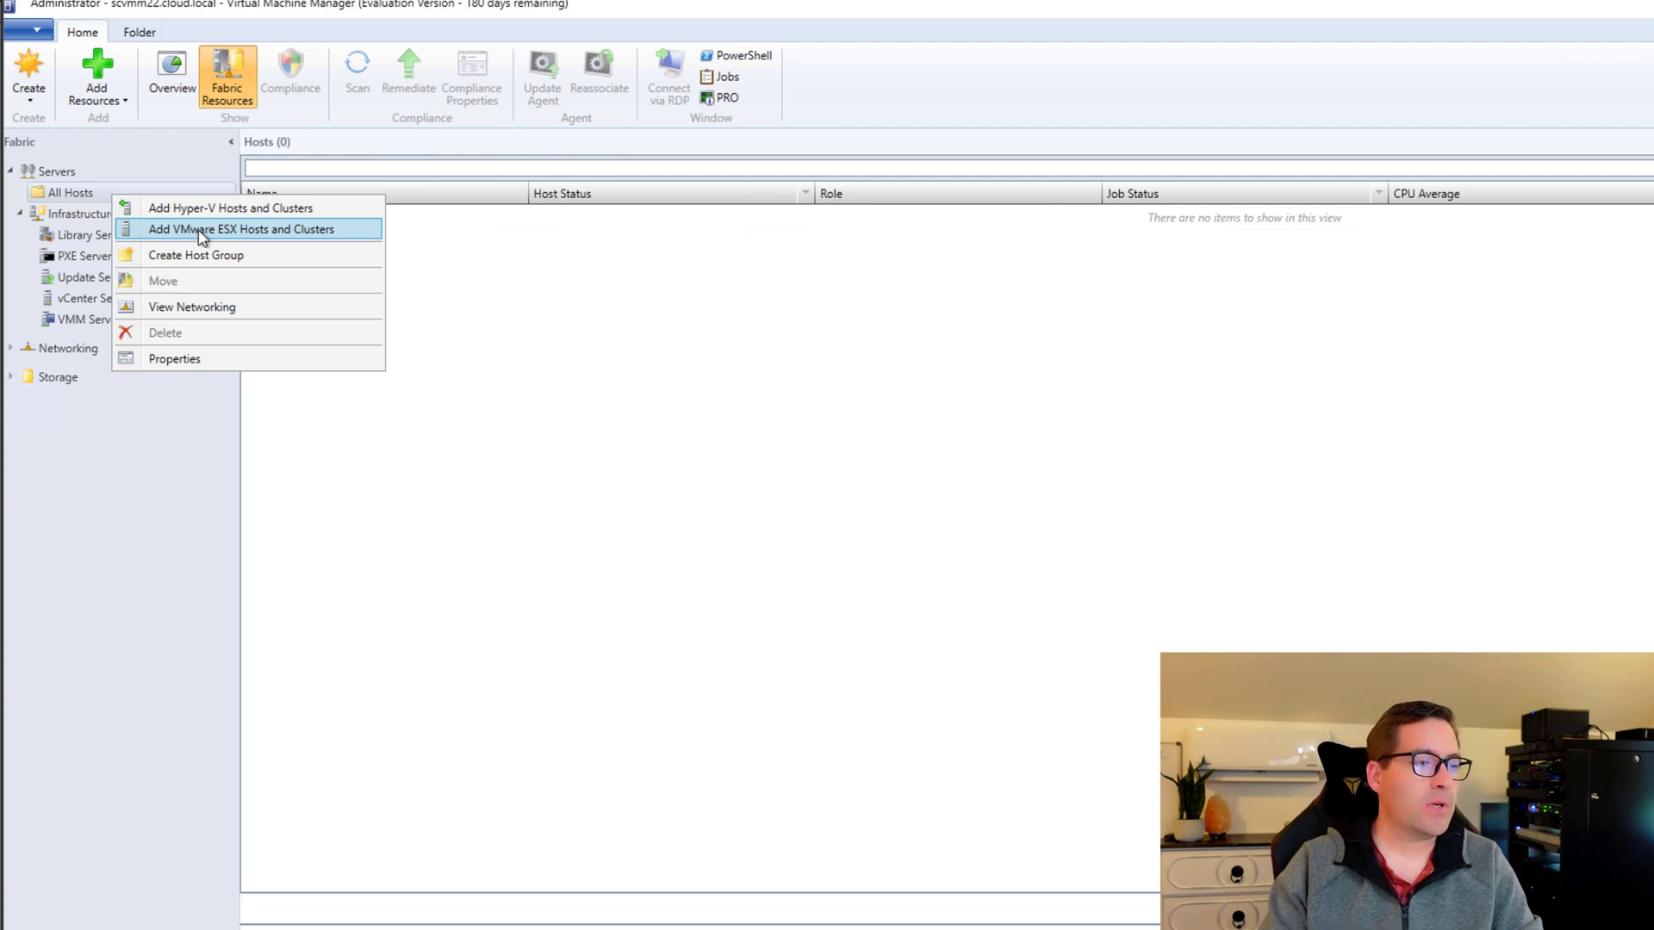
pyautogui.click(201, 232)
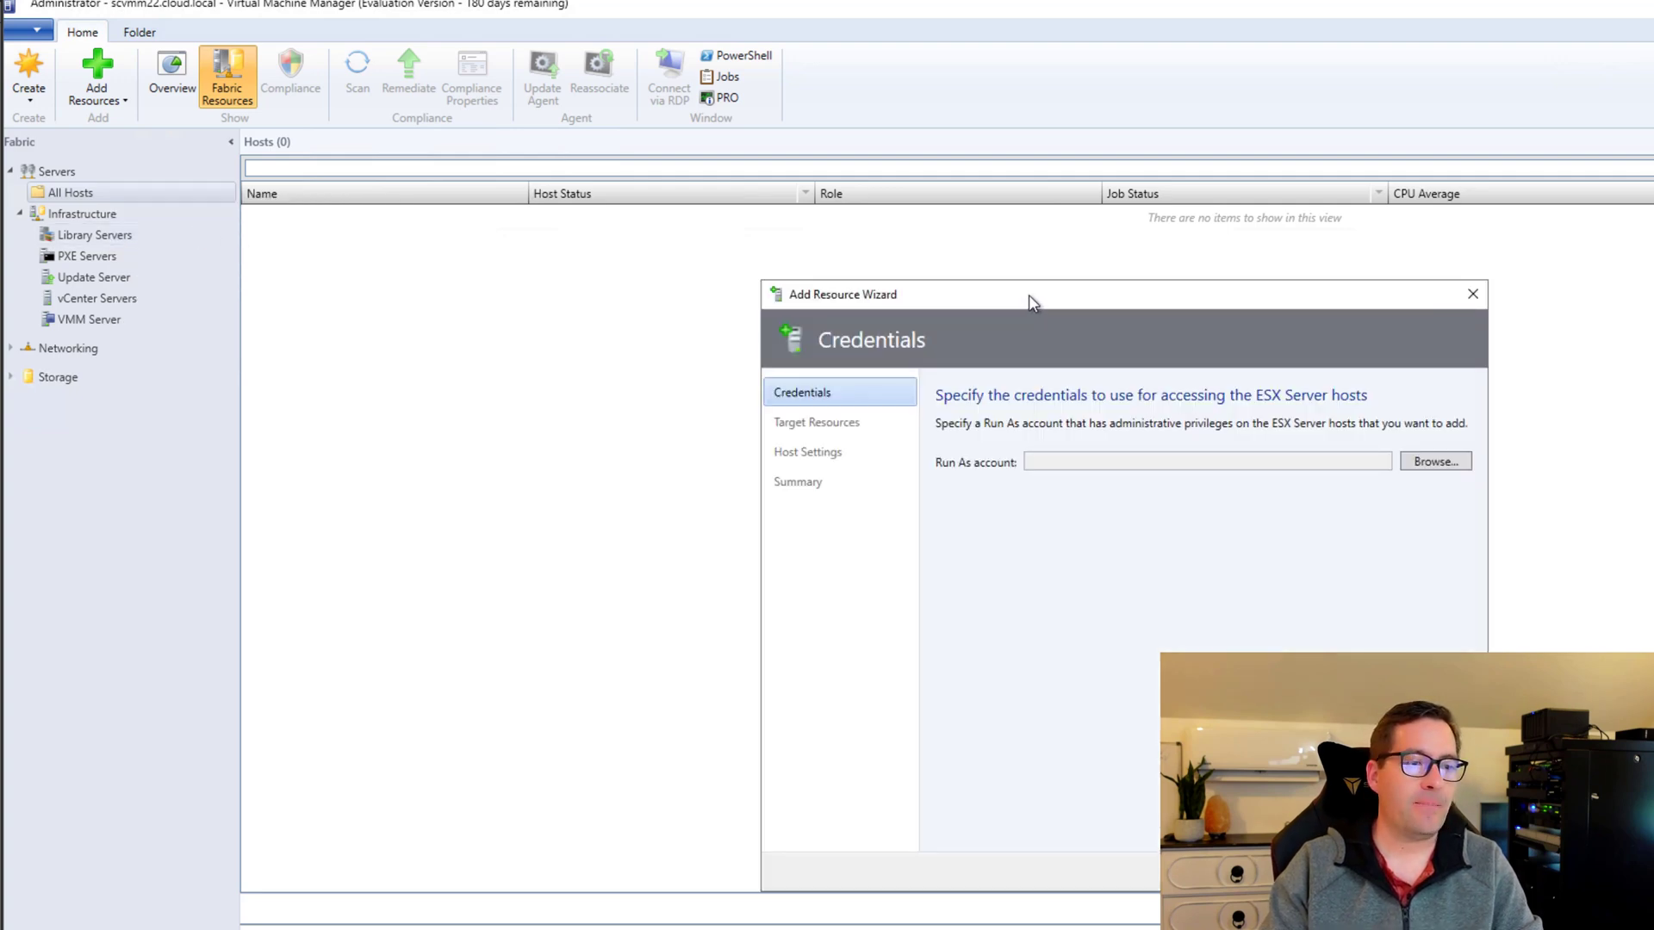
pyautogui.moveTo(1028, 295); pyautogui.dragTo(870, 262)
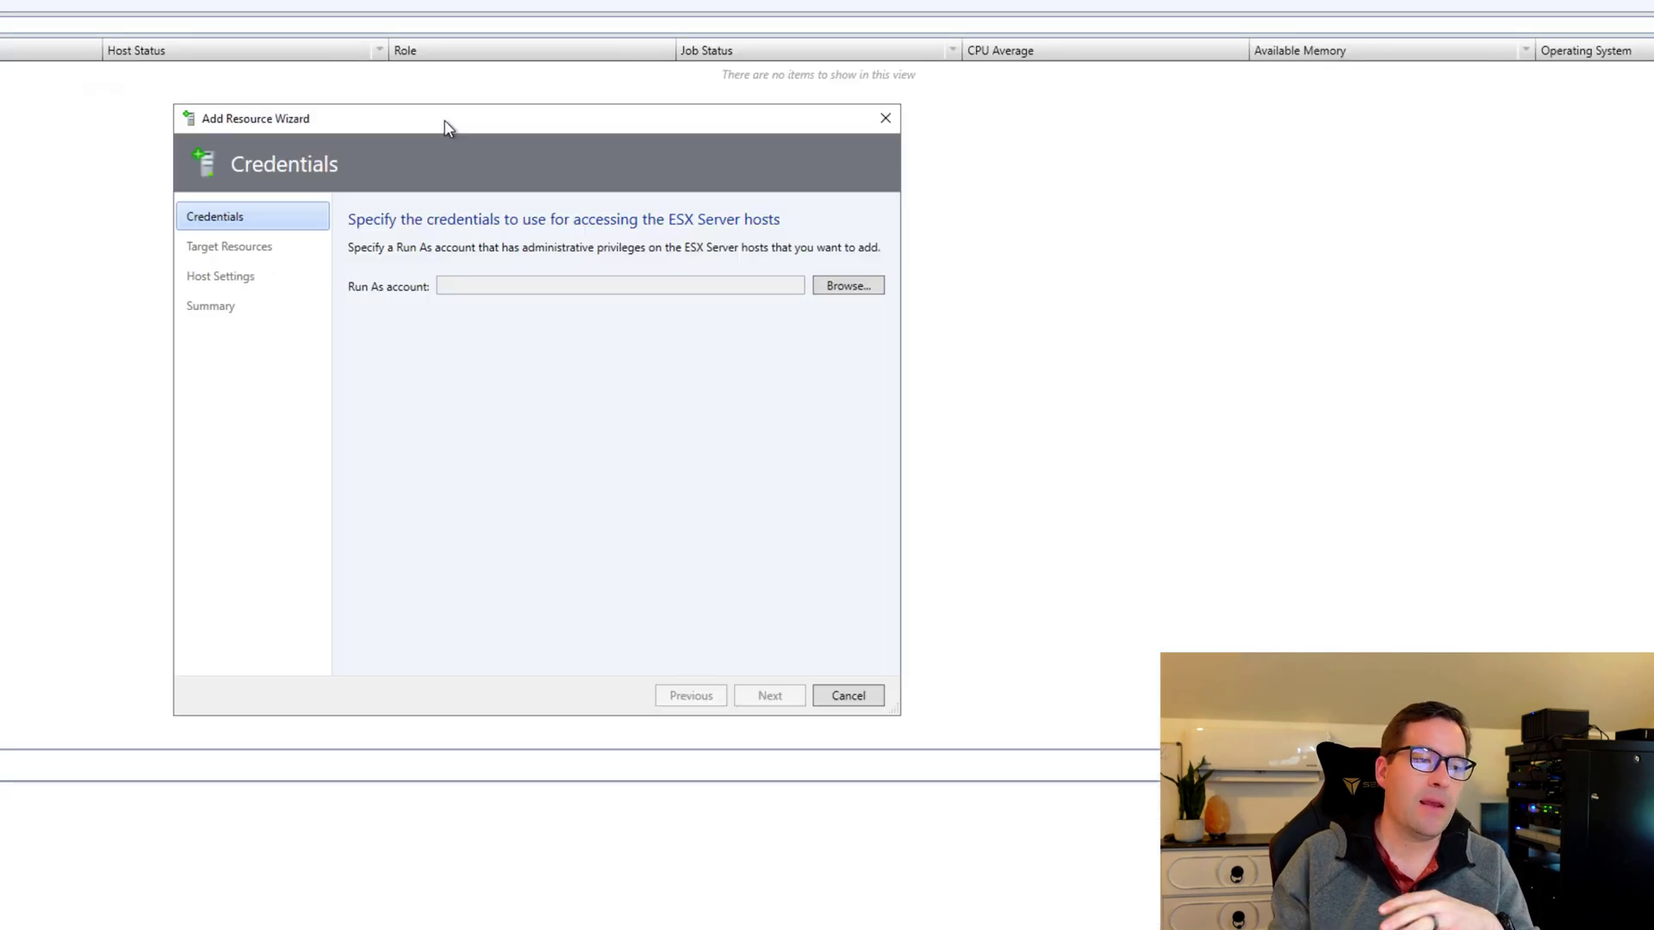
# Create Run As account 'ESXi root account' with user root and its password, and use it as host credentials.
pyautogui.click(849, 286)
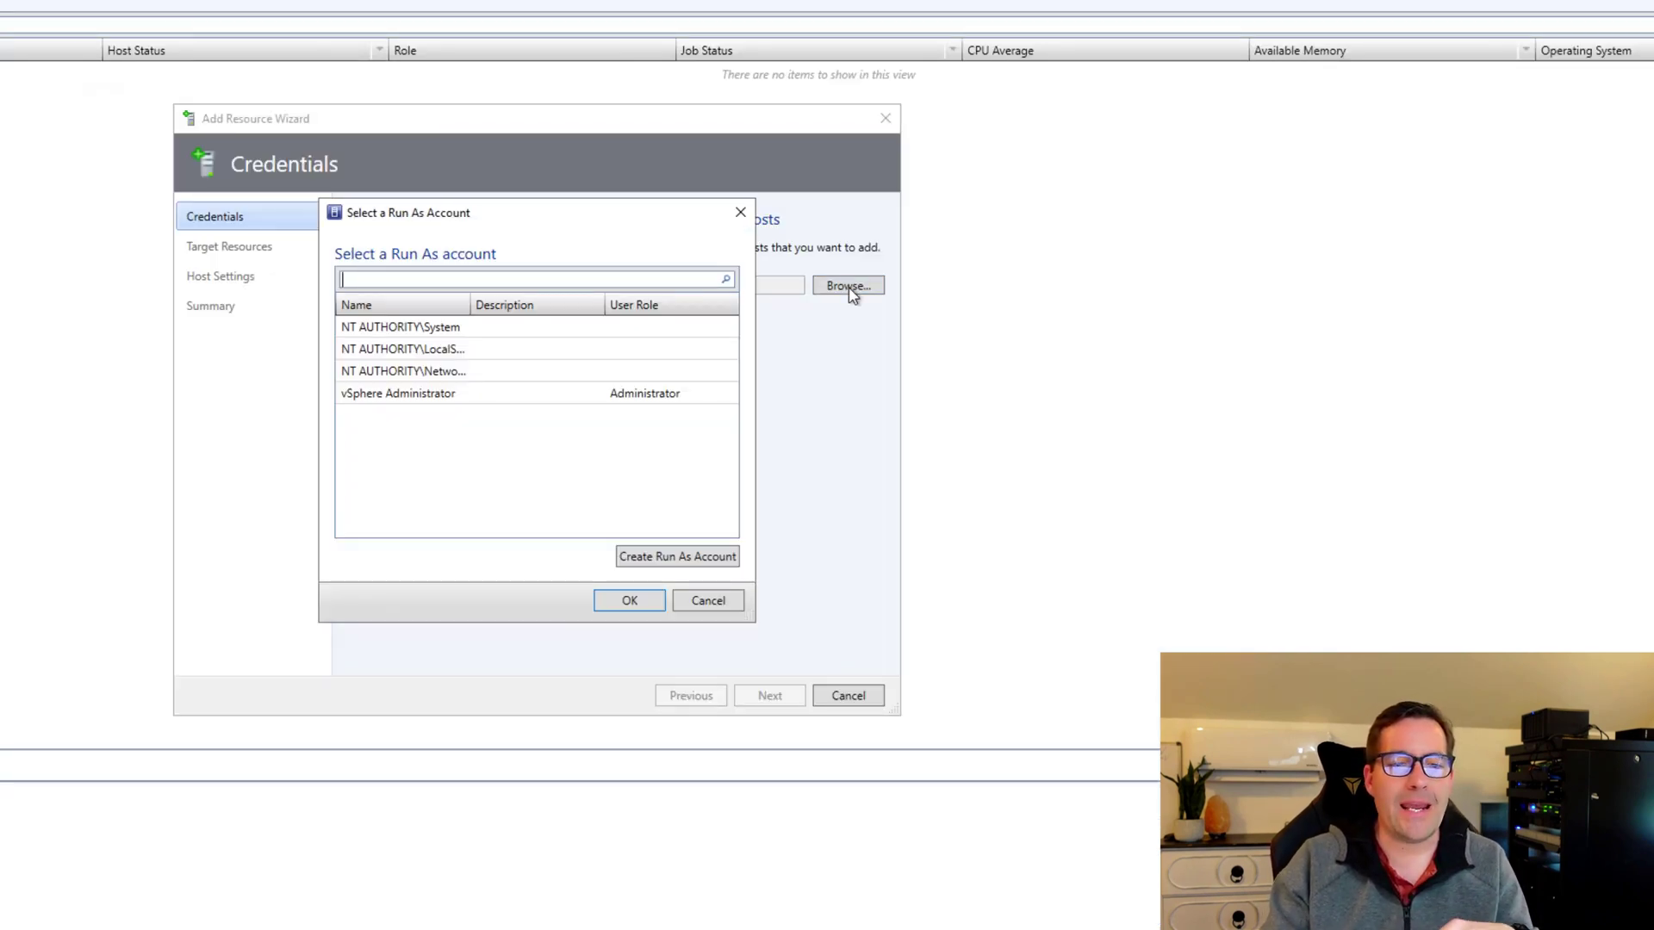
pyautogui.click(677, 560)
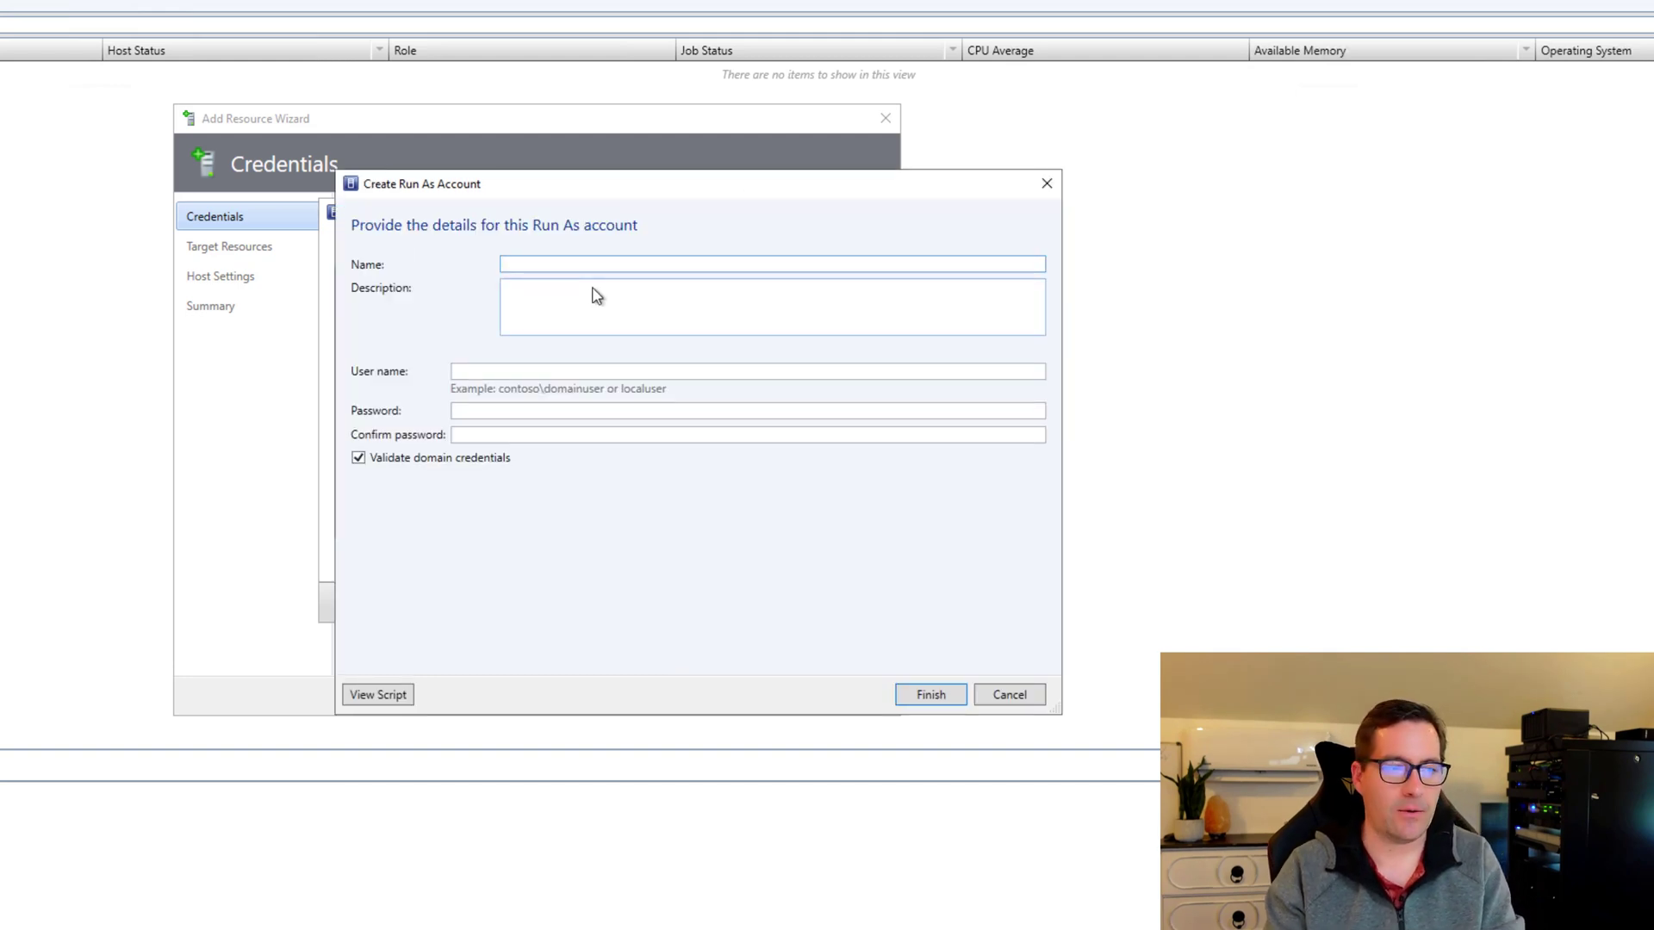
pyautogui.write('ESXi ')
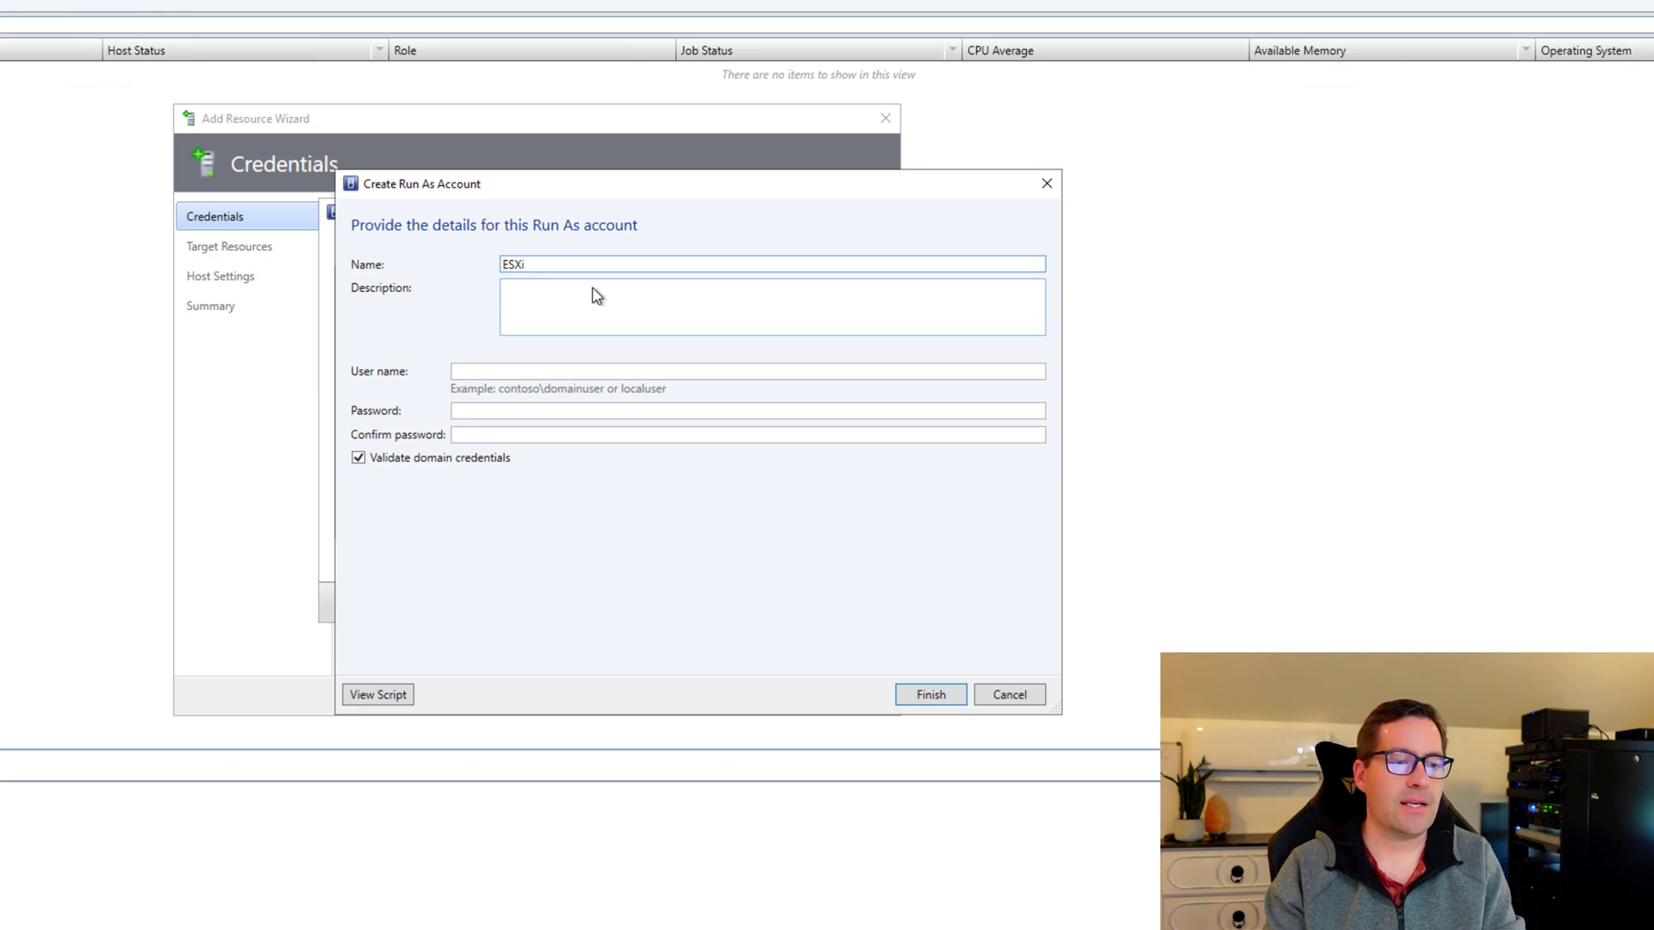
pyautogui.write('root account')
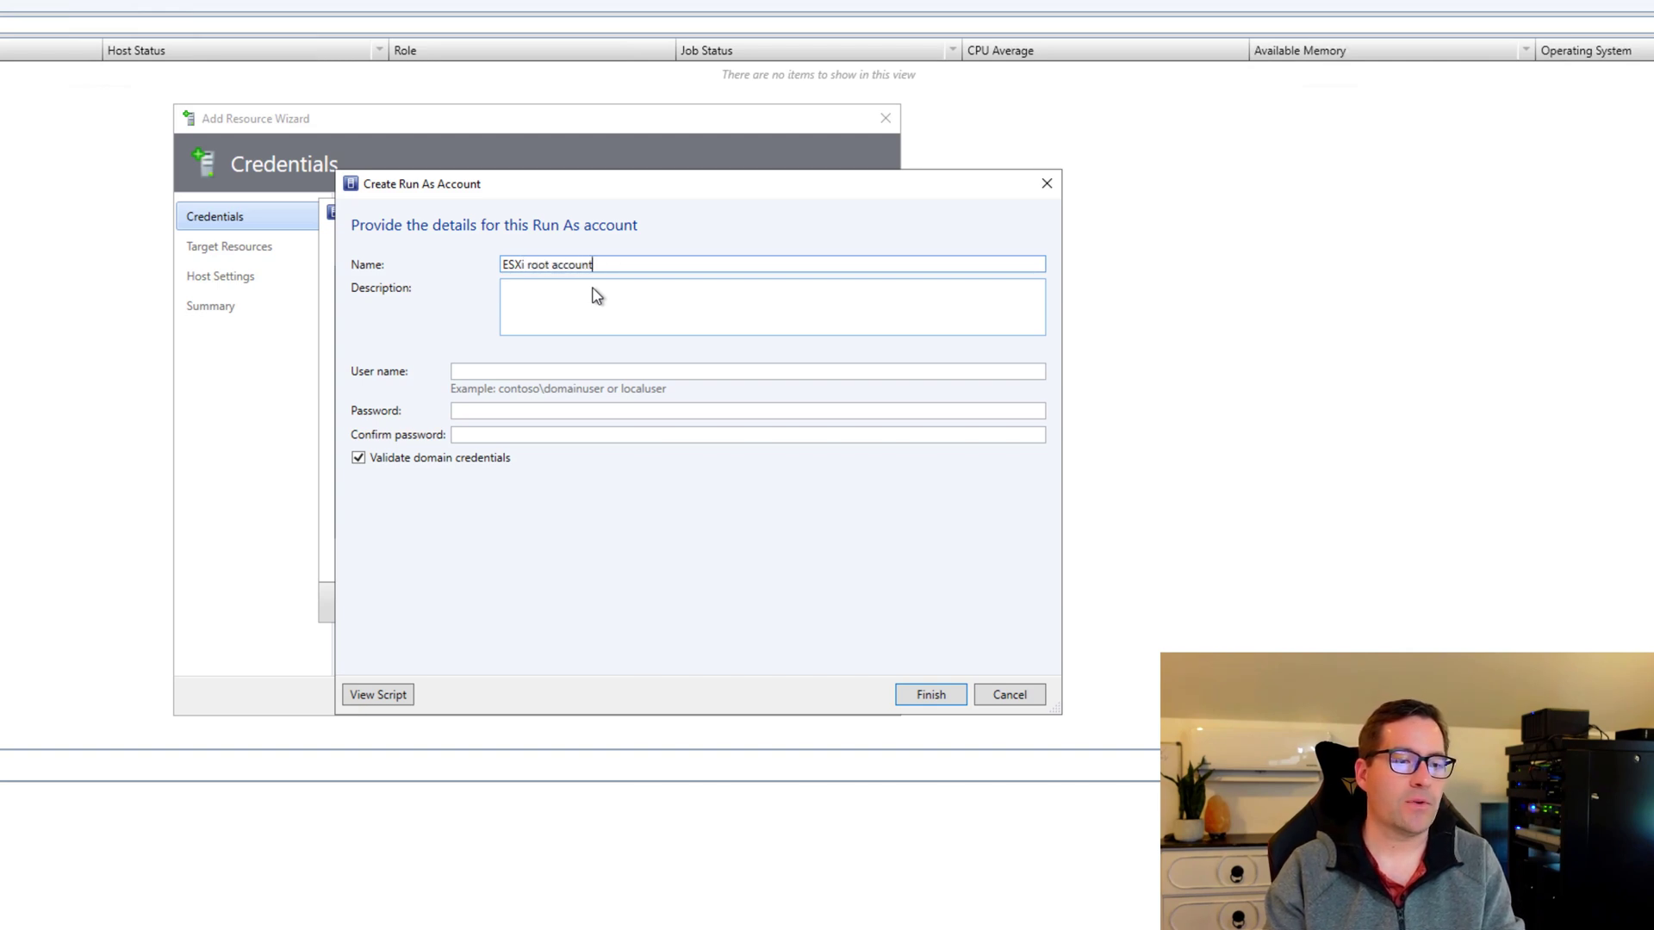
pyautogui.press('Tab')
pyautogui.press('Tab')
pyautogui.write('root')
pyautogui.press('Tab')
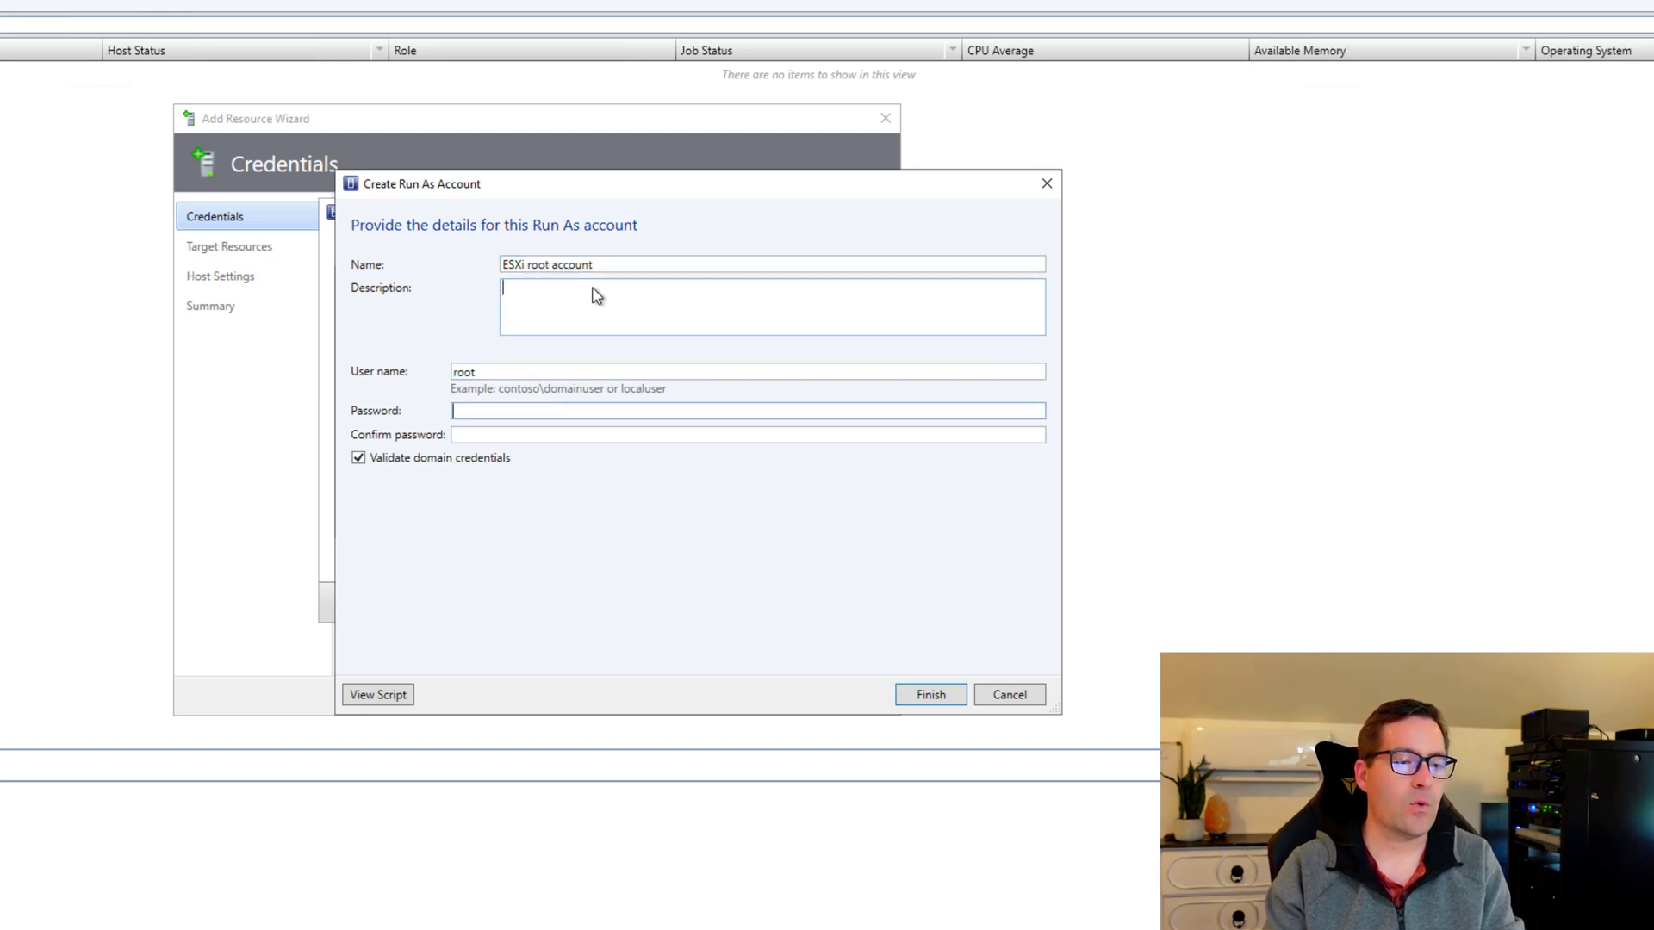
pyautogui.write('•••••••••••••')
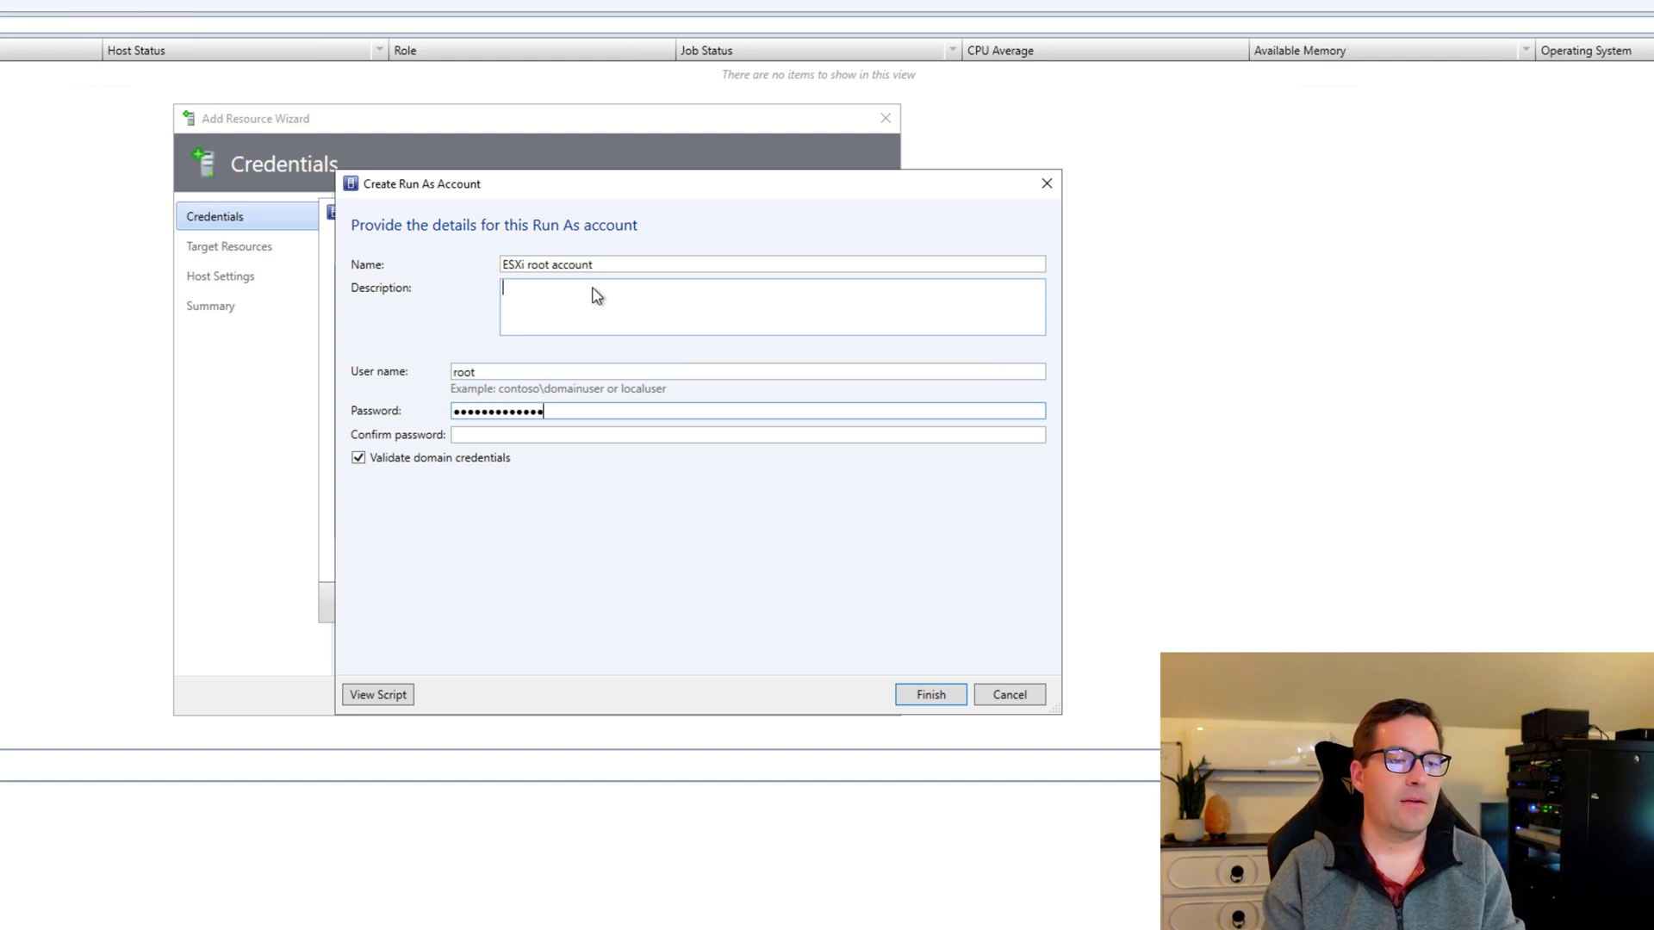
pyautogui.press('Tab')
pyautogui.write('•••••••••••••')
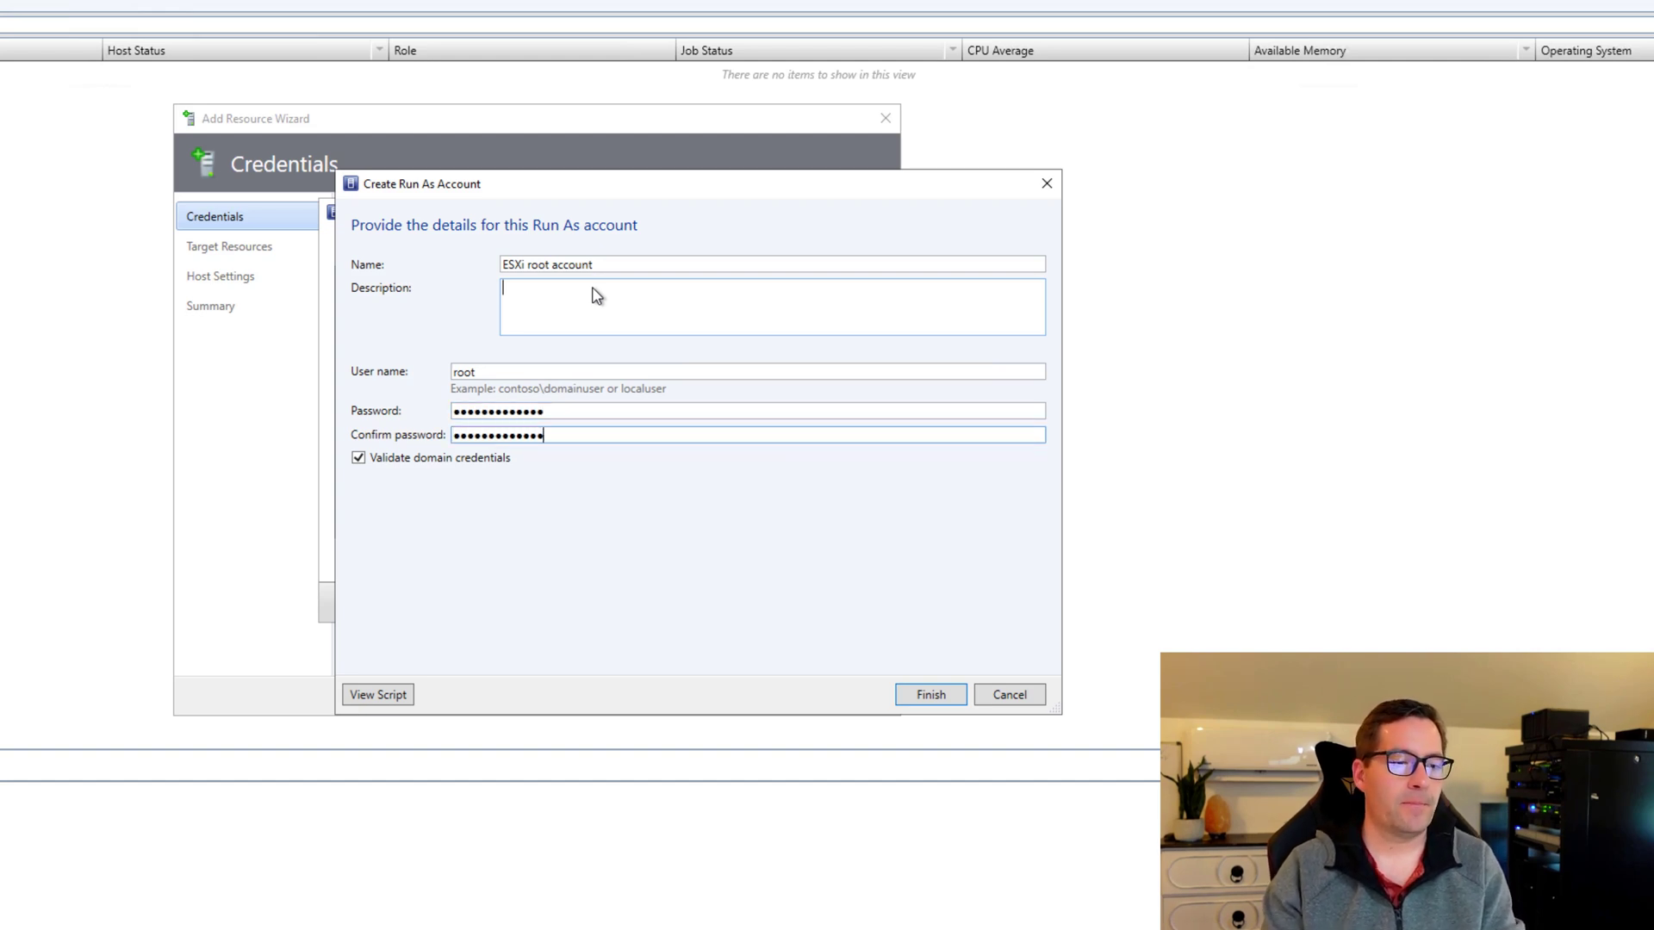
pyautogui.click(914, 695)
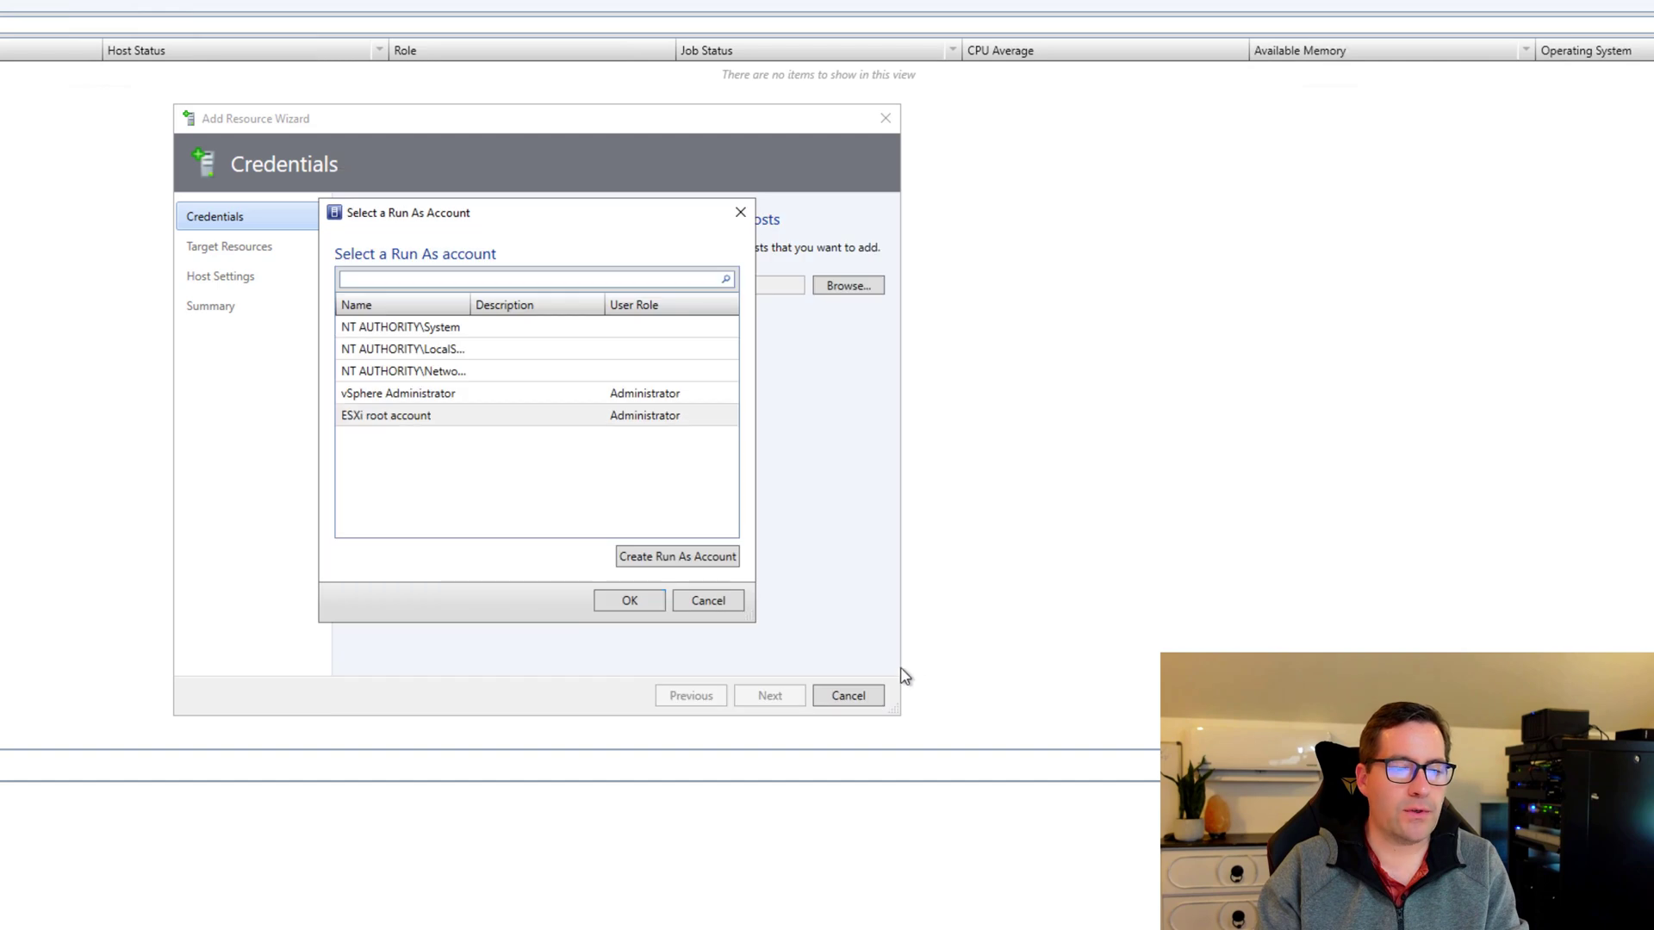
pyautogui.click(360, 421)
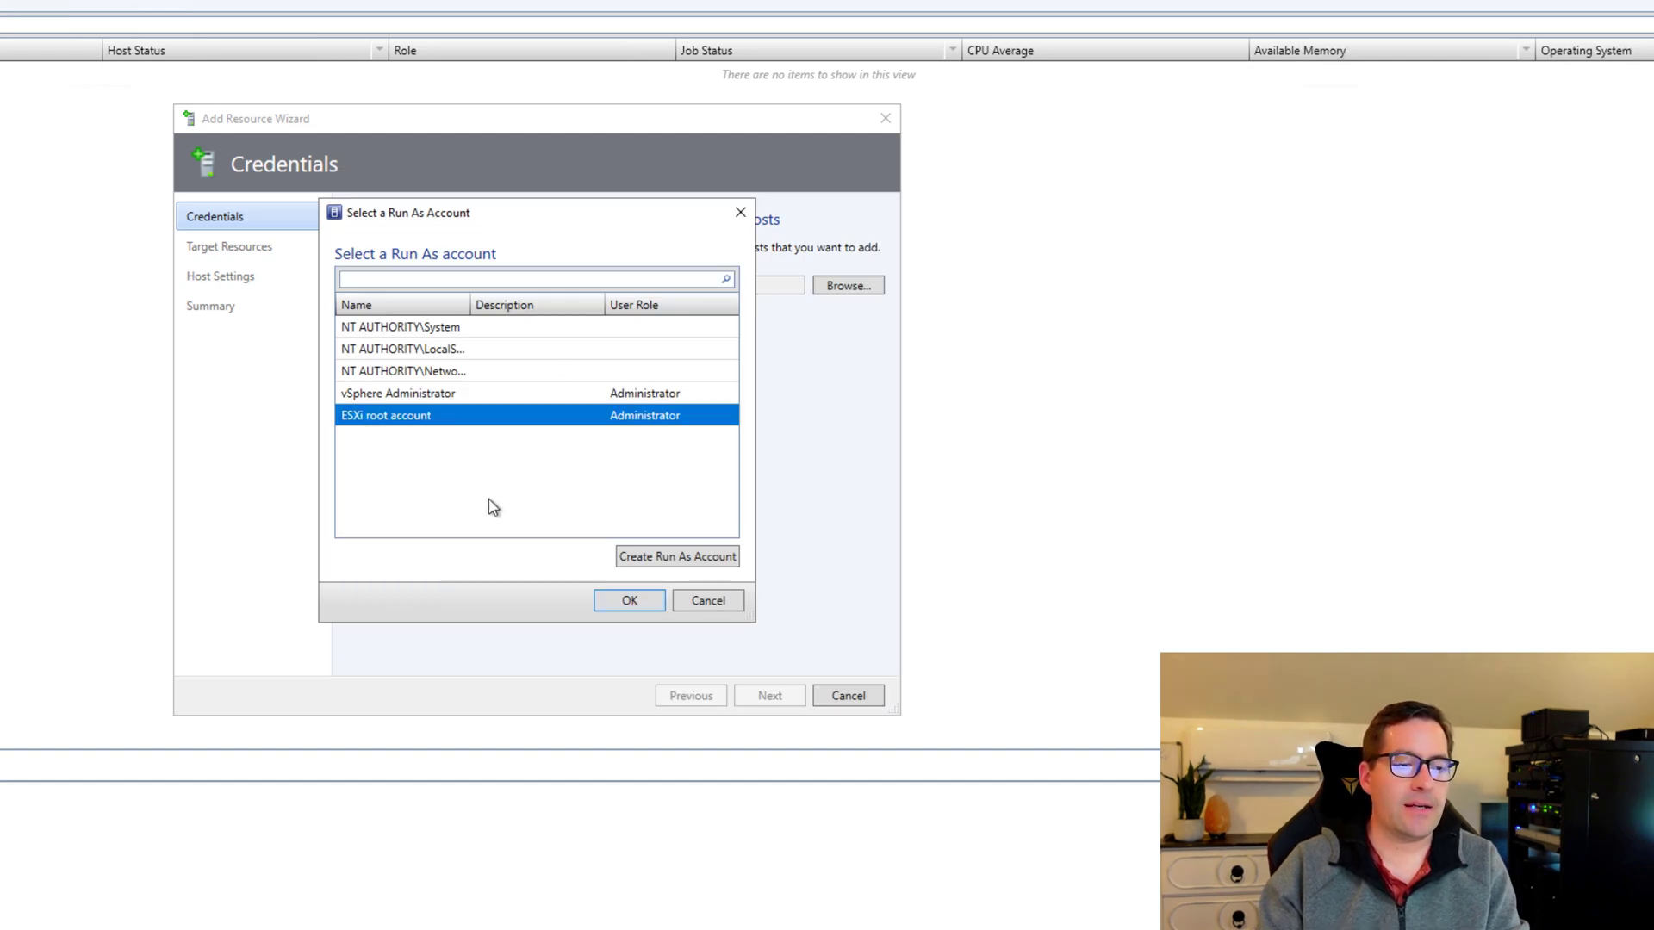
pyautogui.click(659, 599)
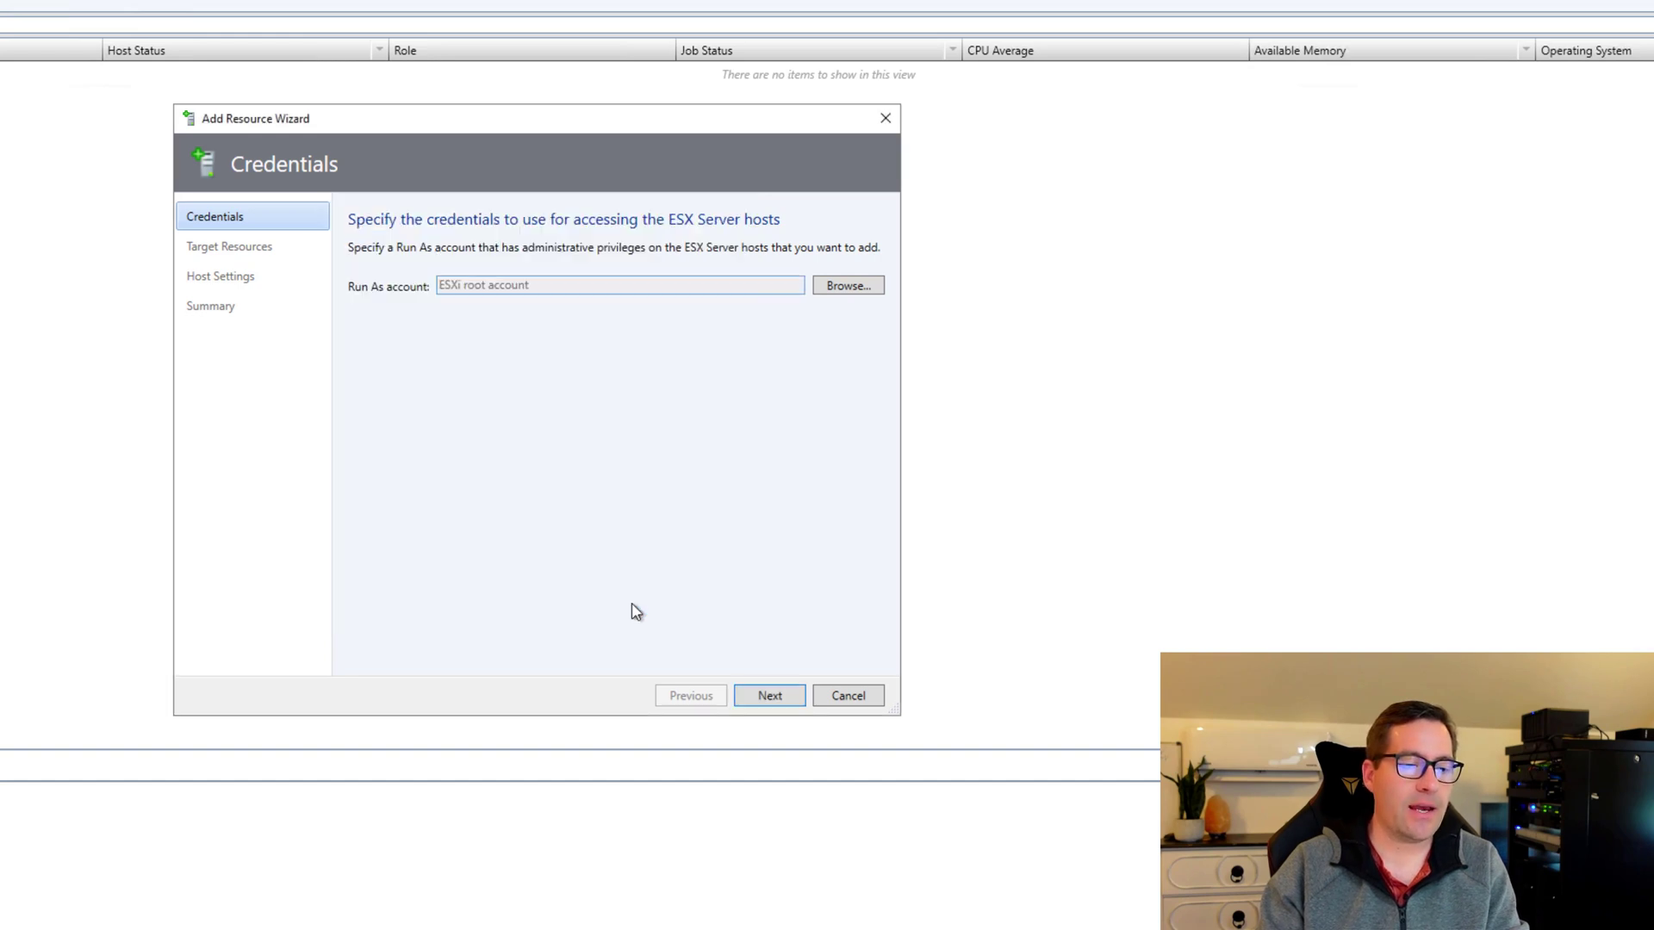
# On Target Resources, select cluster01 with all four ESXi hosts, then move on to Host Settings.
pyautogui.click(770, 697)
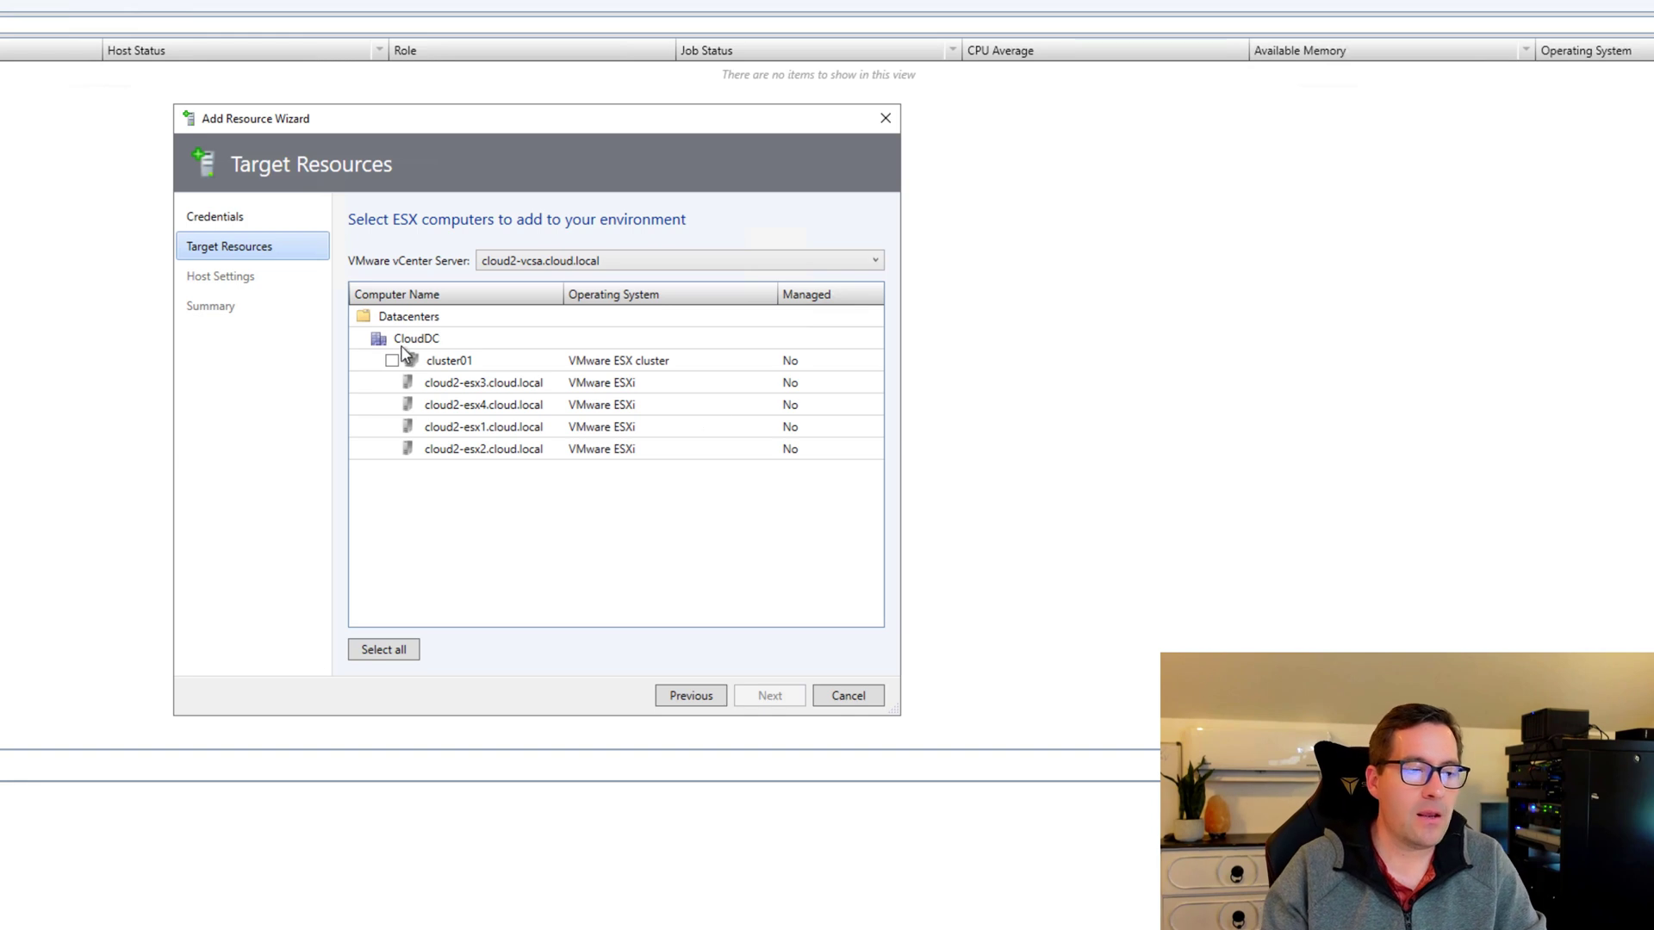
pyautogui.click(400, 653)
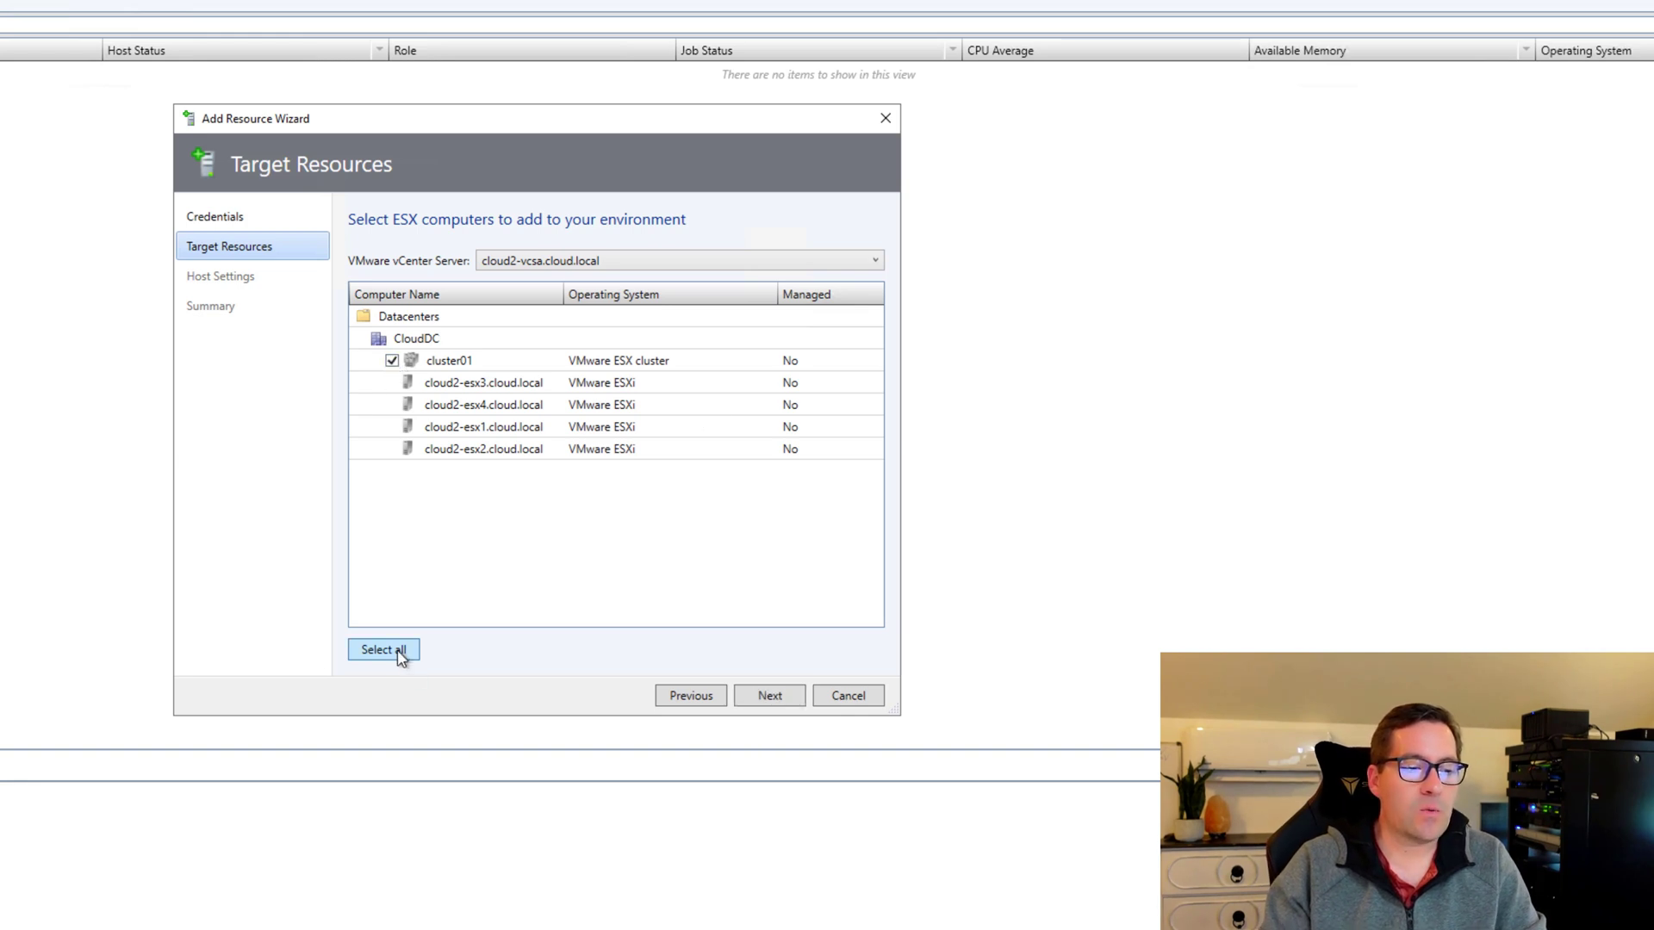
pyautogui.click(395, 367)
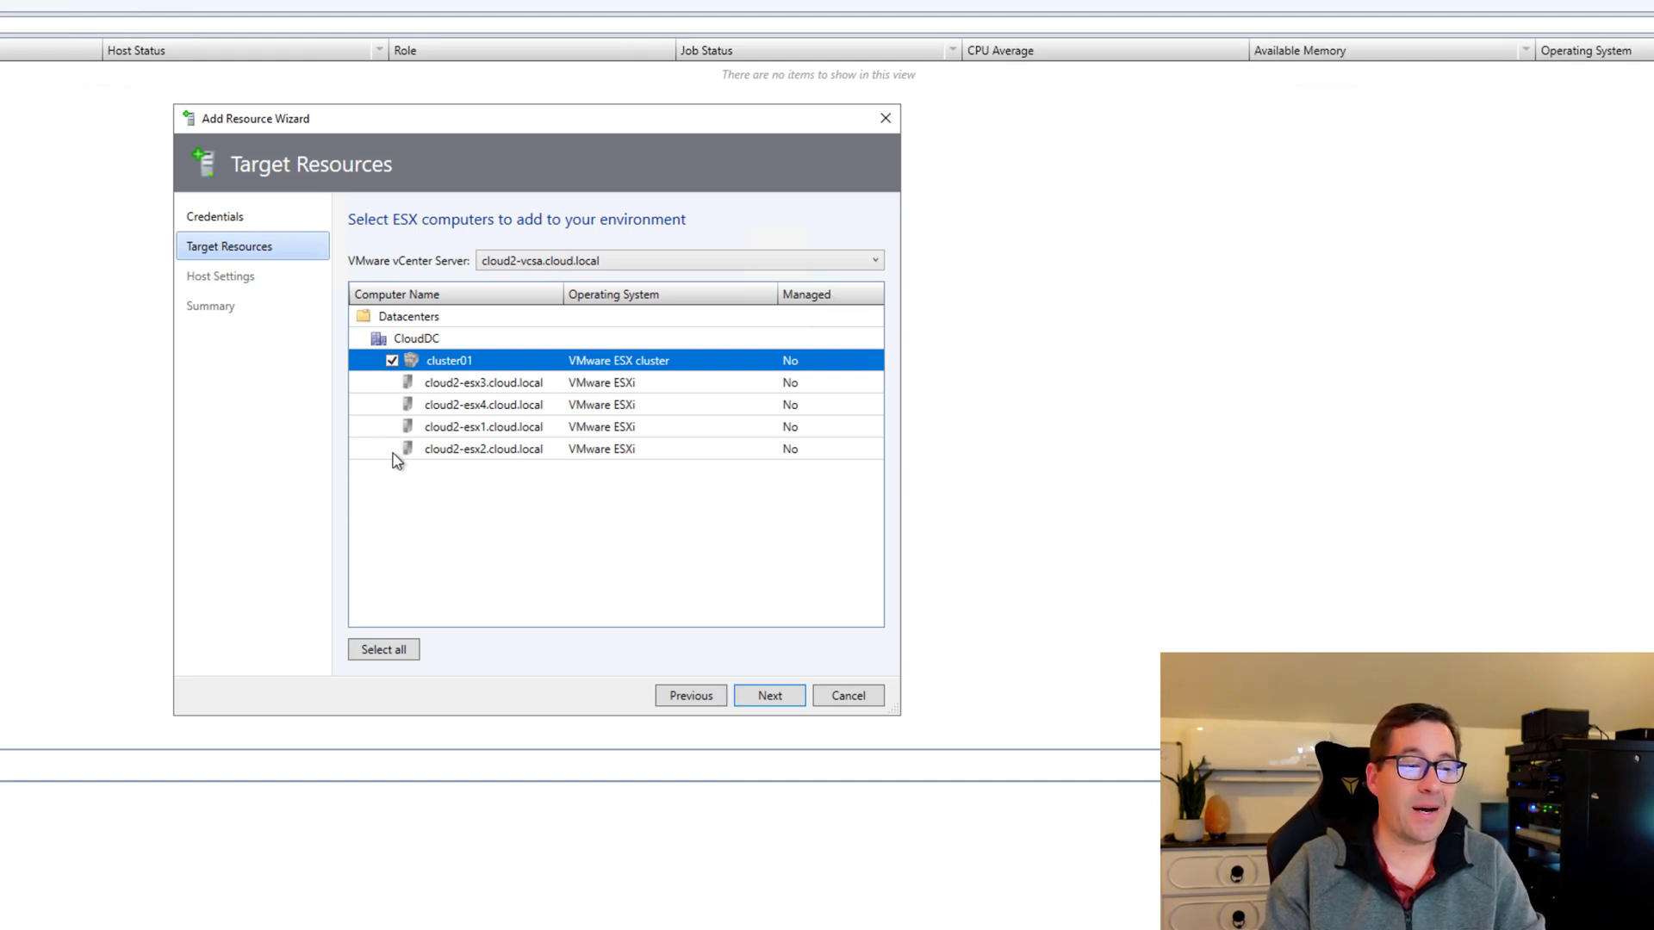
pyautogui.click(375, 648)
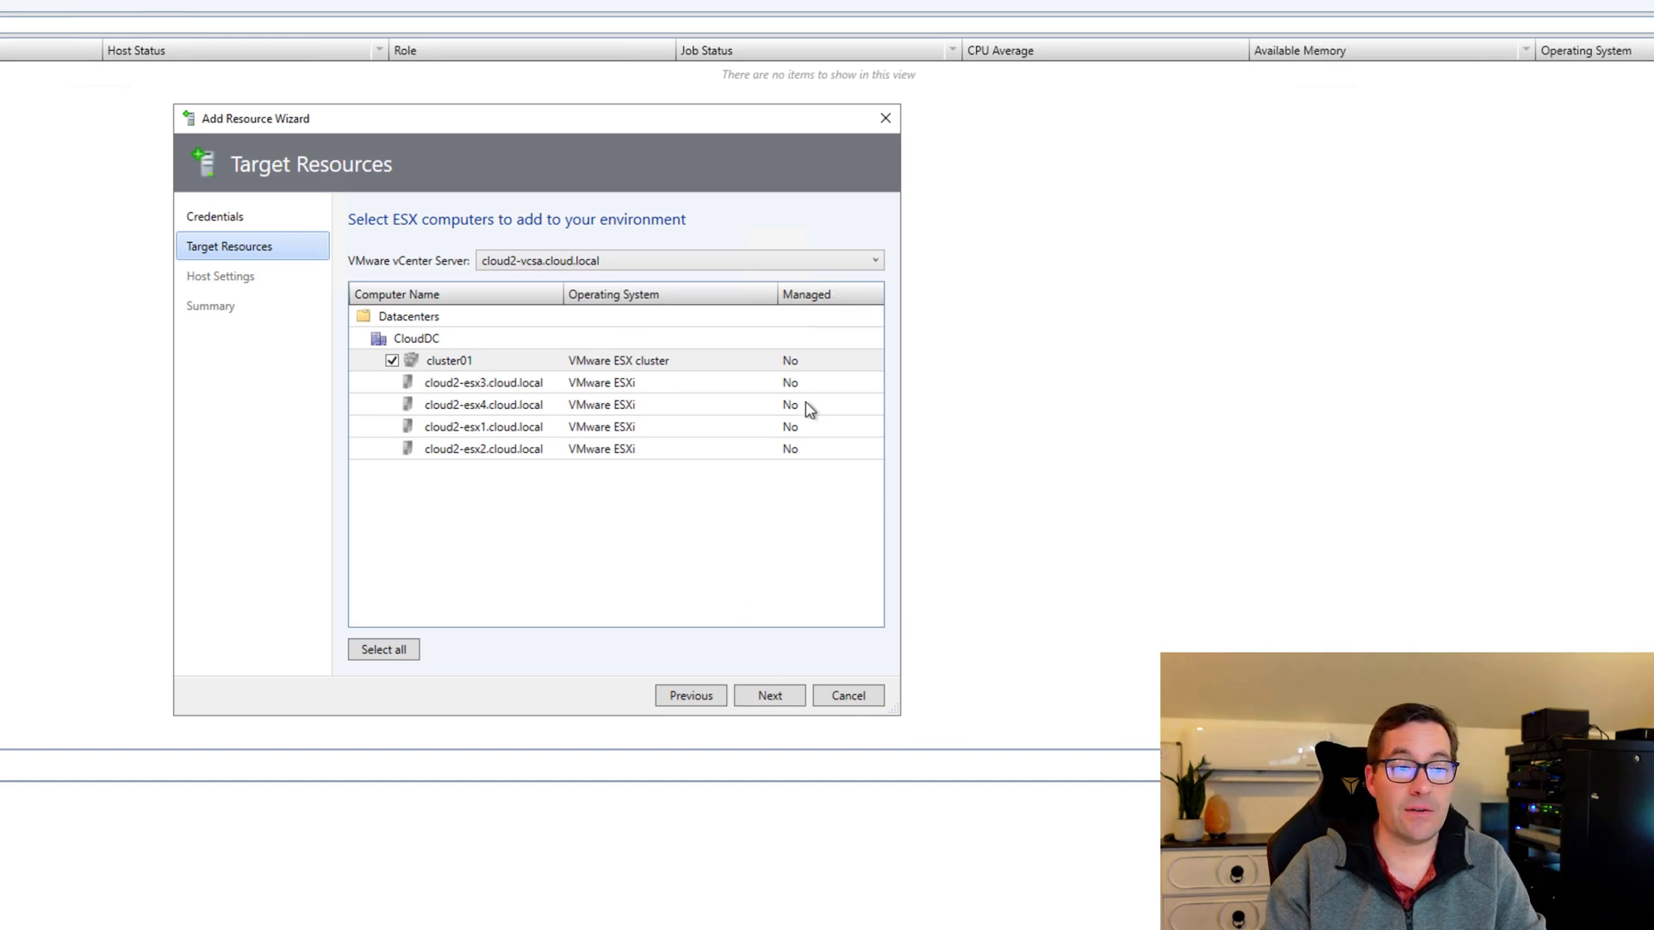
pyautogui.click(778, 704)
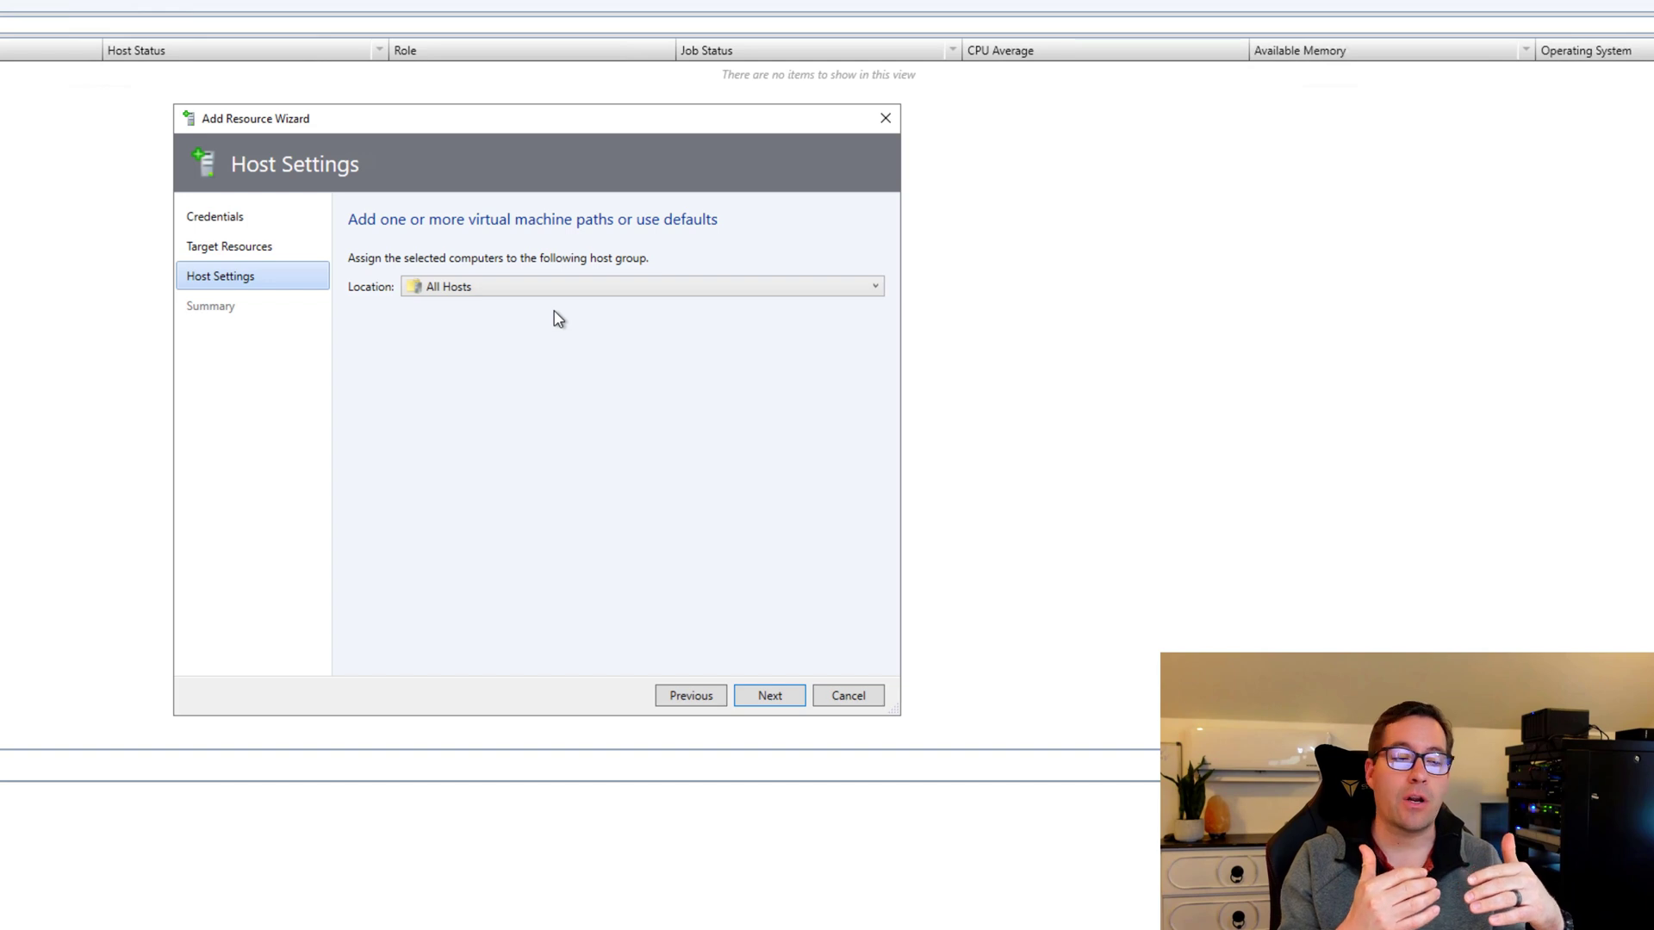
# Keep All Hosts as the host group and finish adding cluster01 with its four ESXi hosts.
pyautogui.click(539, 284)
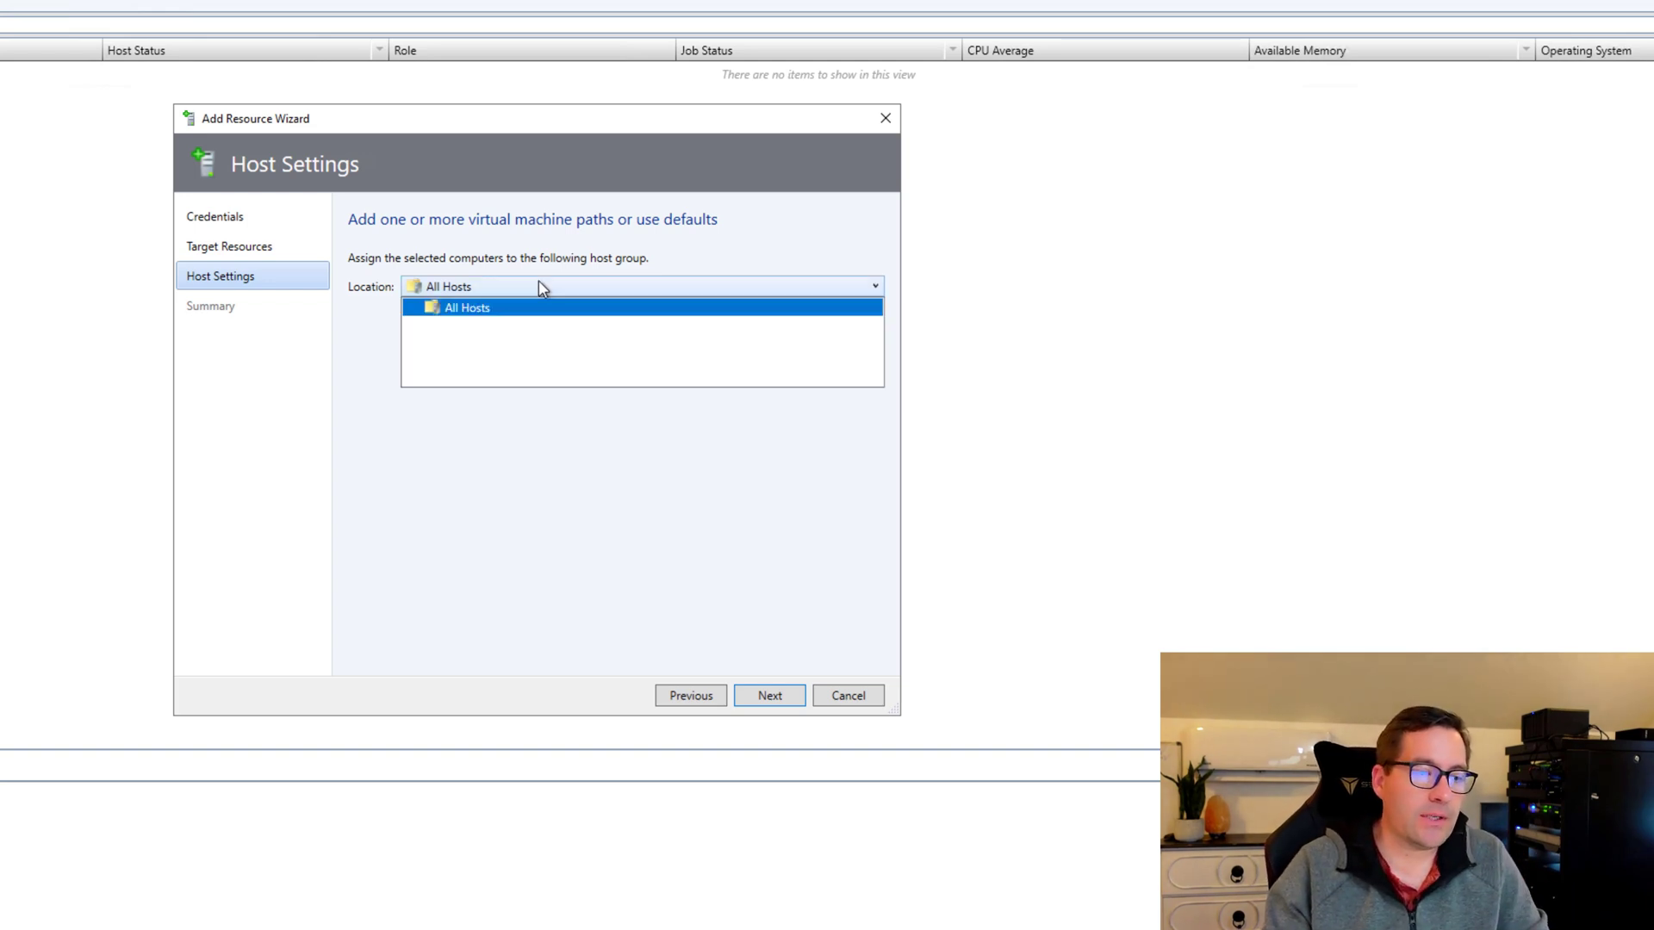
pyautogui.click(536, 287)
pyautogui.click(770, 696)
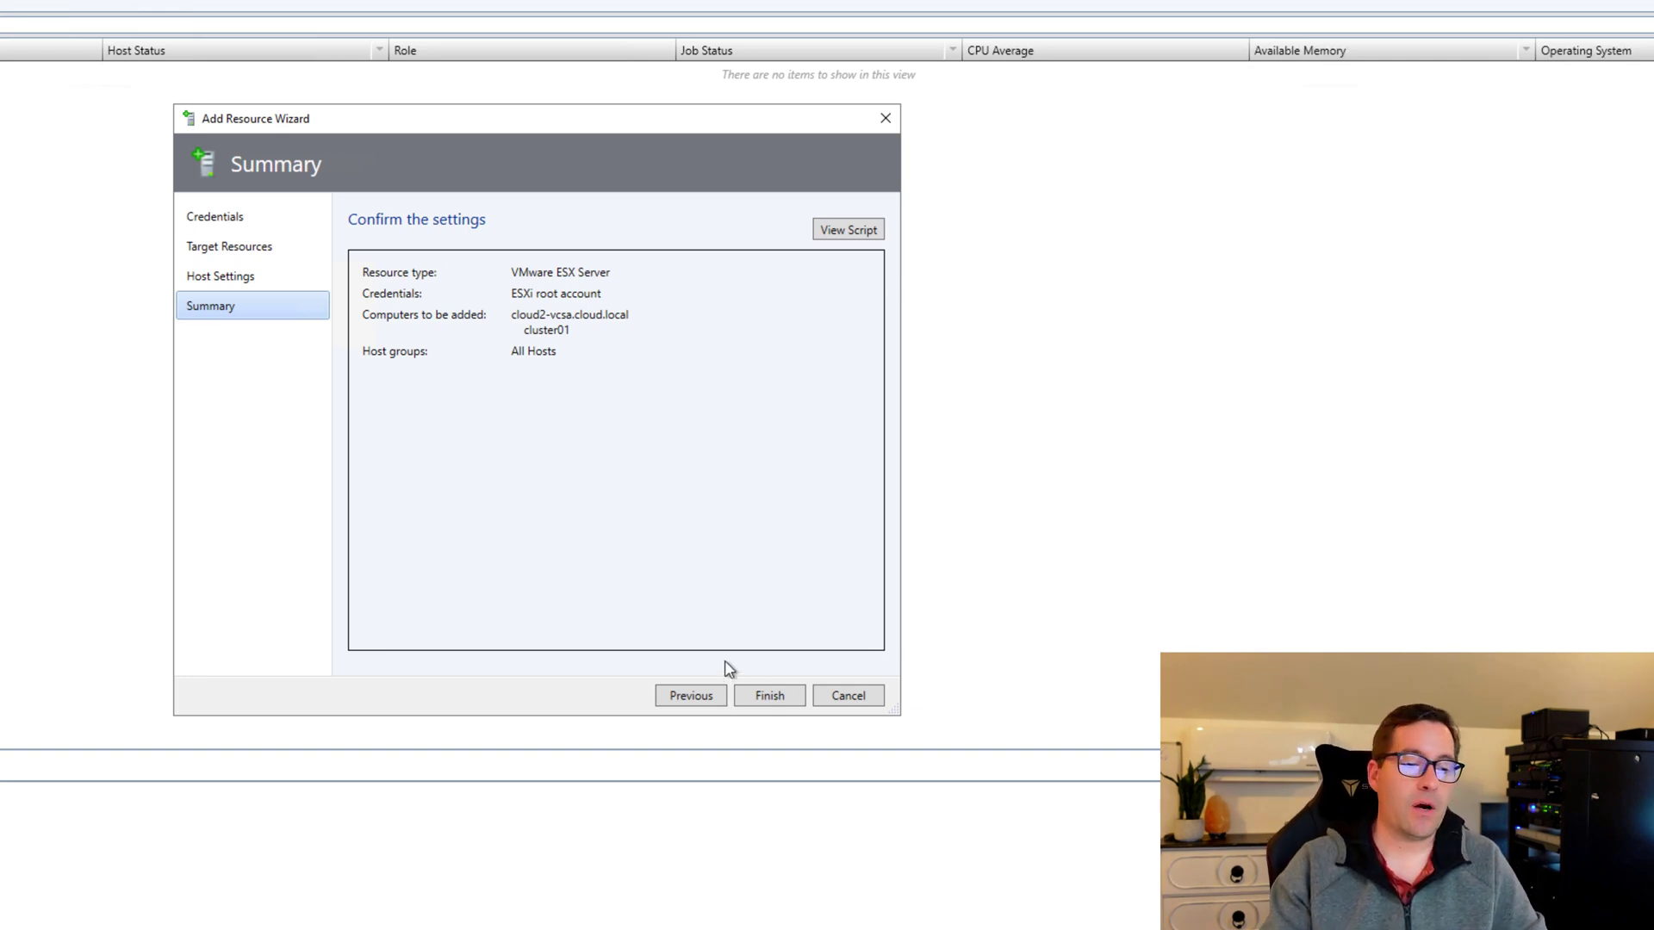
pyautogui.click(770, 696)
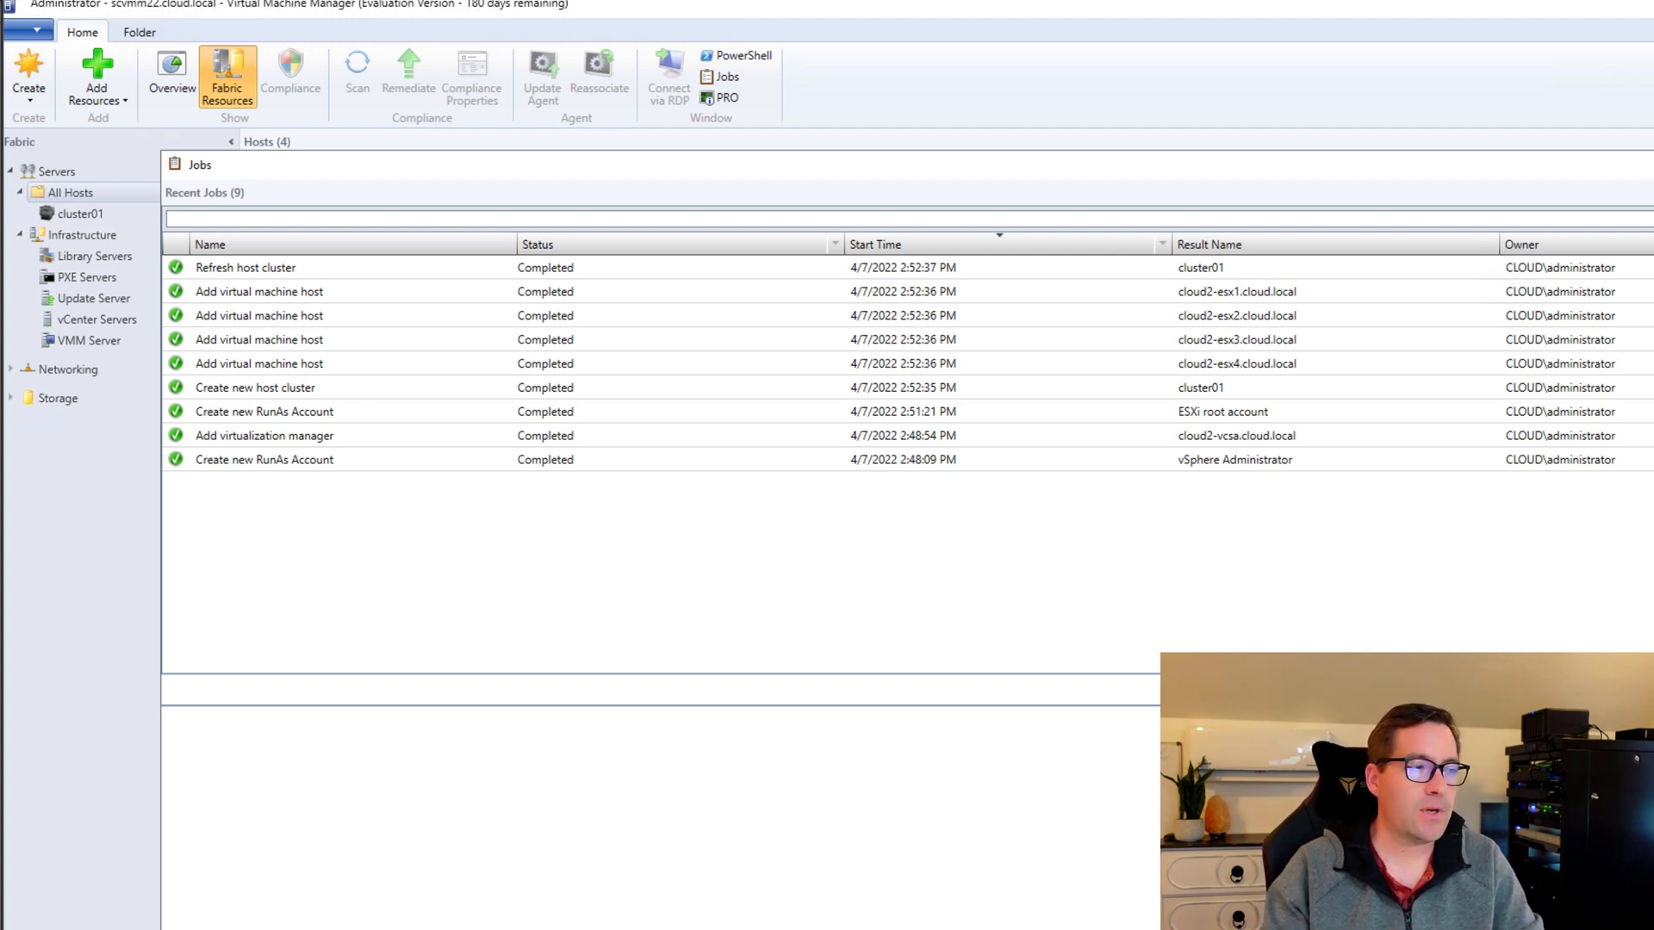
# Close the Jobs window, sort the hosts by Name, and select cluster01 in the Fabric tree.
pyautogui.hotkey('alt', 'F4')
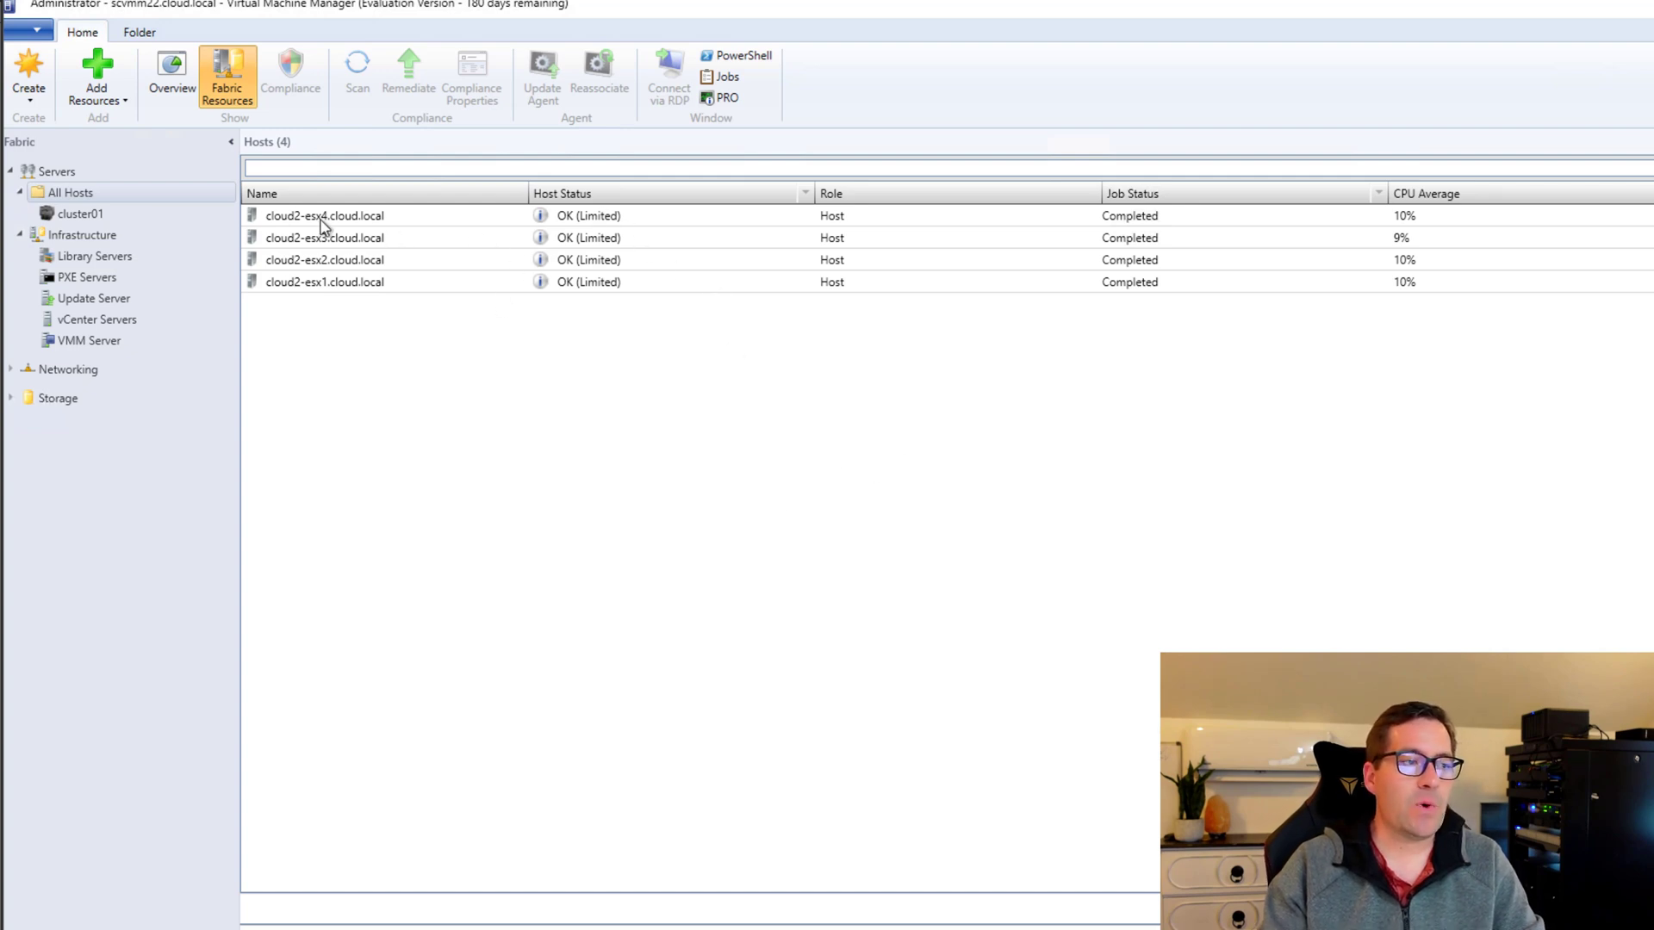
pyautogui.click(365, 198)
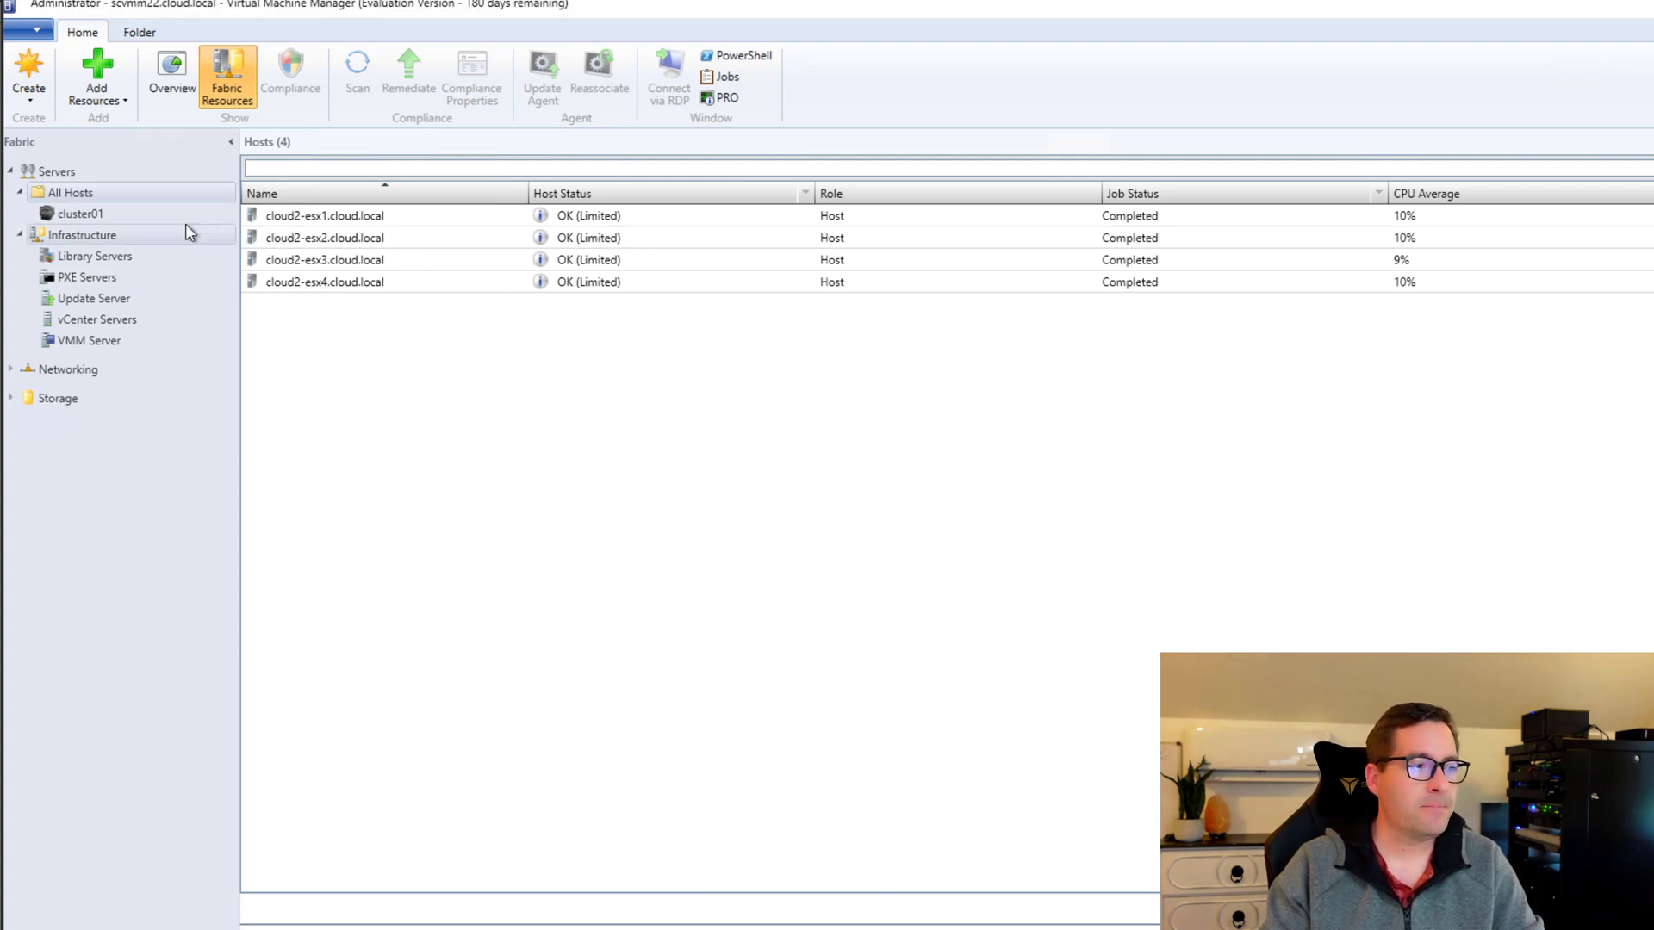
pyautogui.click(79, 215)
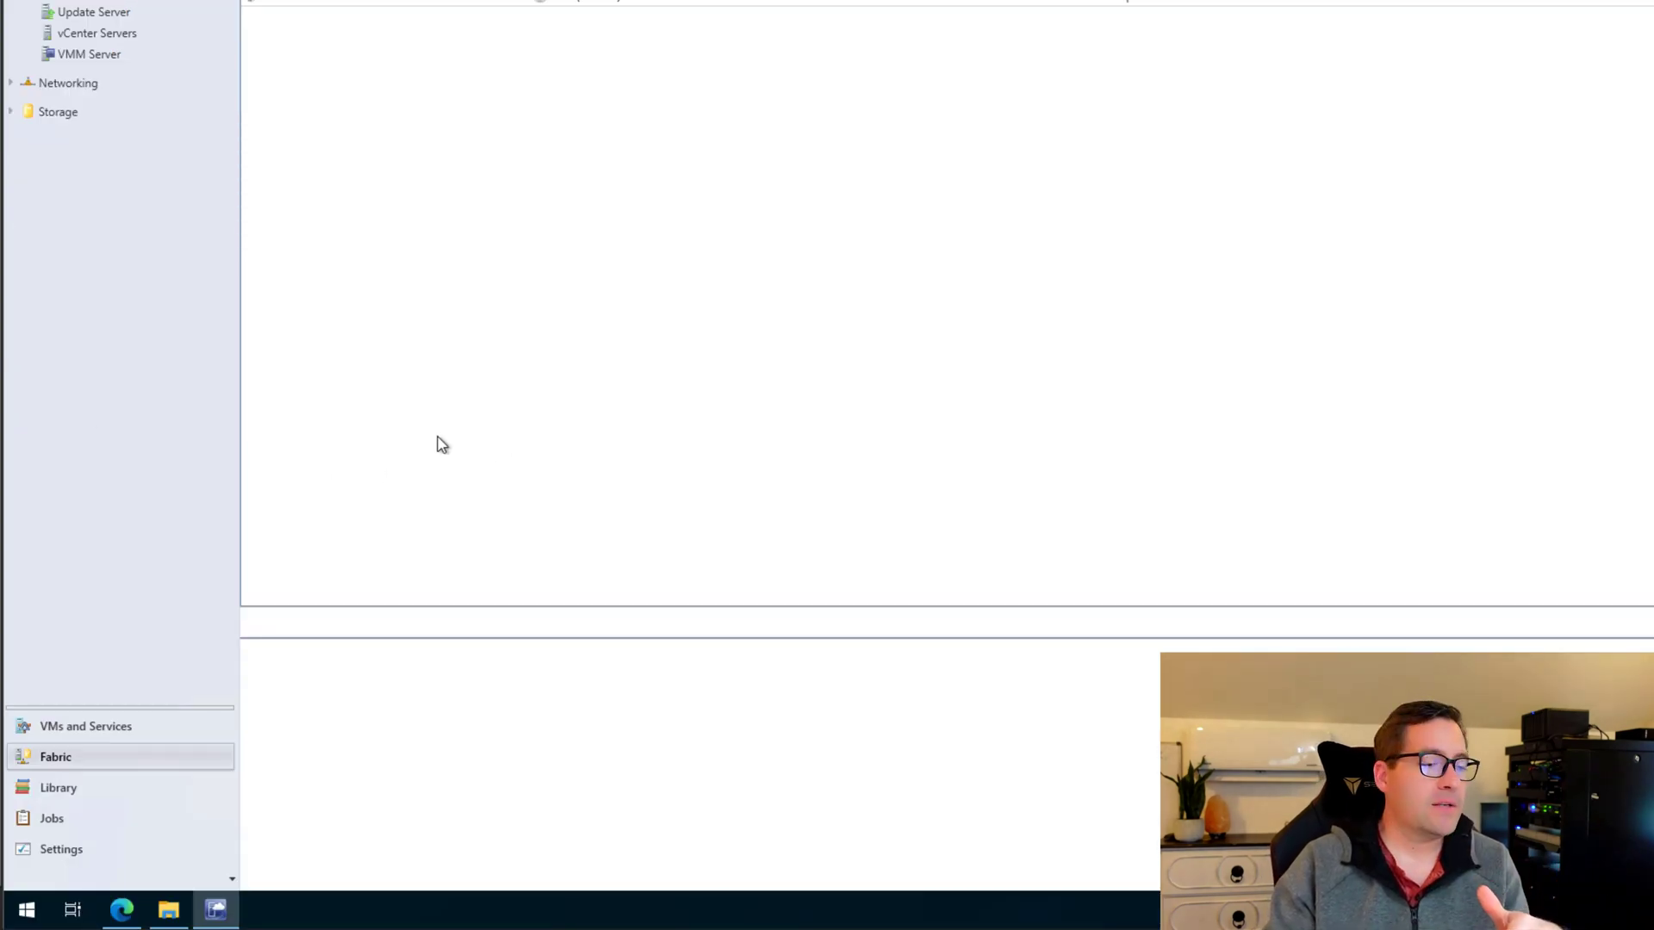
# List cluster01's VMs in VMs and Services and inspect Win2019, TTYLinux and the vCLS VM.
pyautogui.click(73, 729)
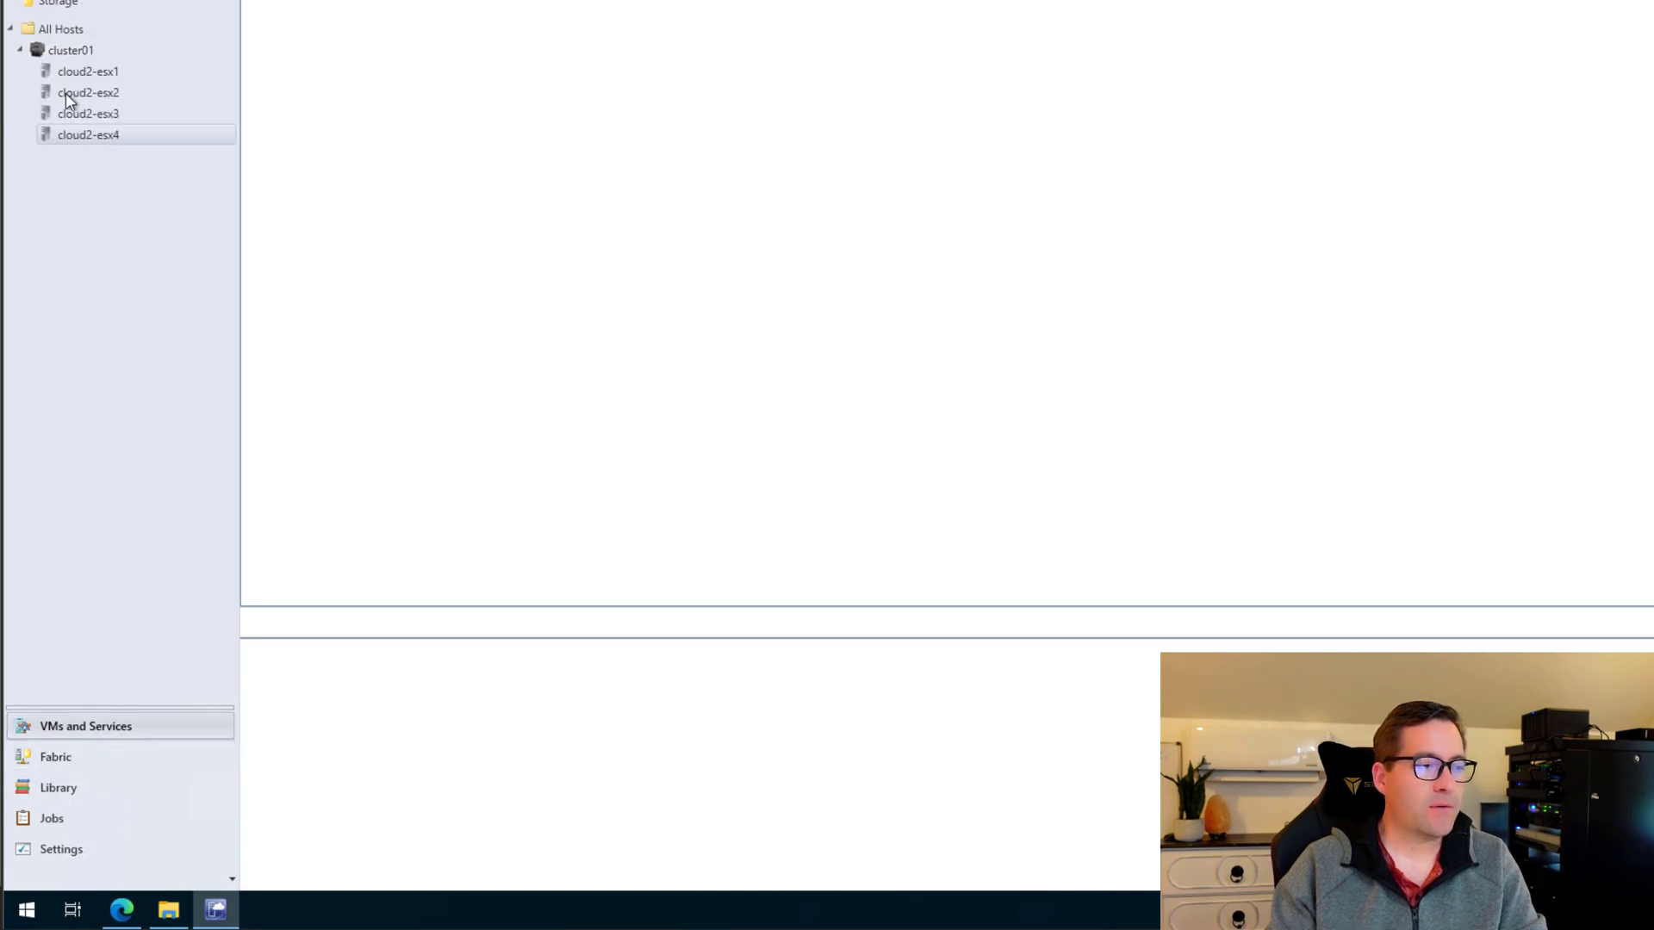
pyautogui.click(69, 50)
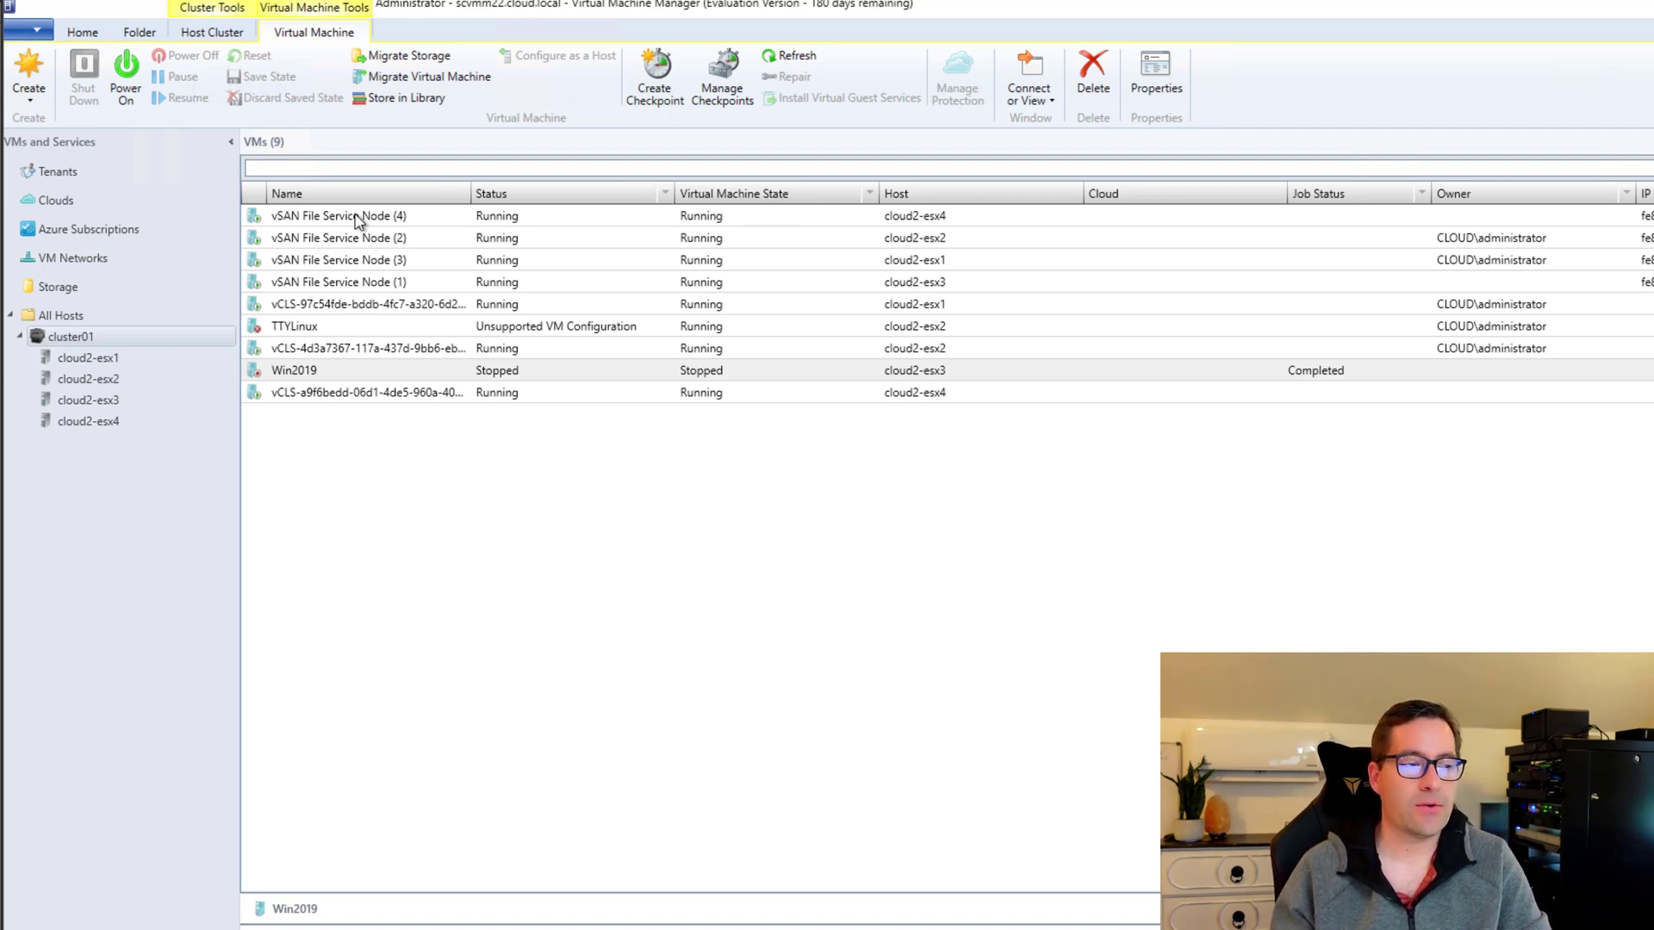
pyautogui.click(310, 372)
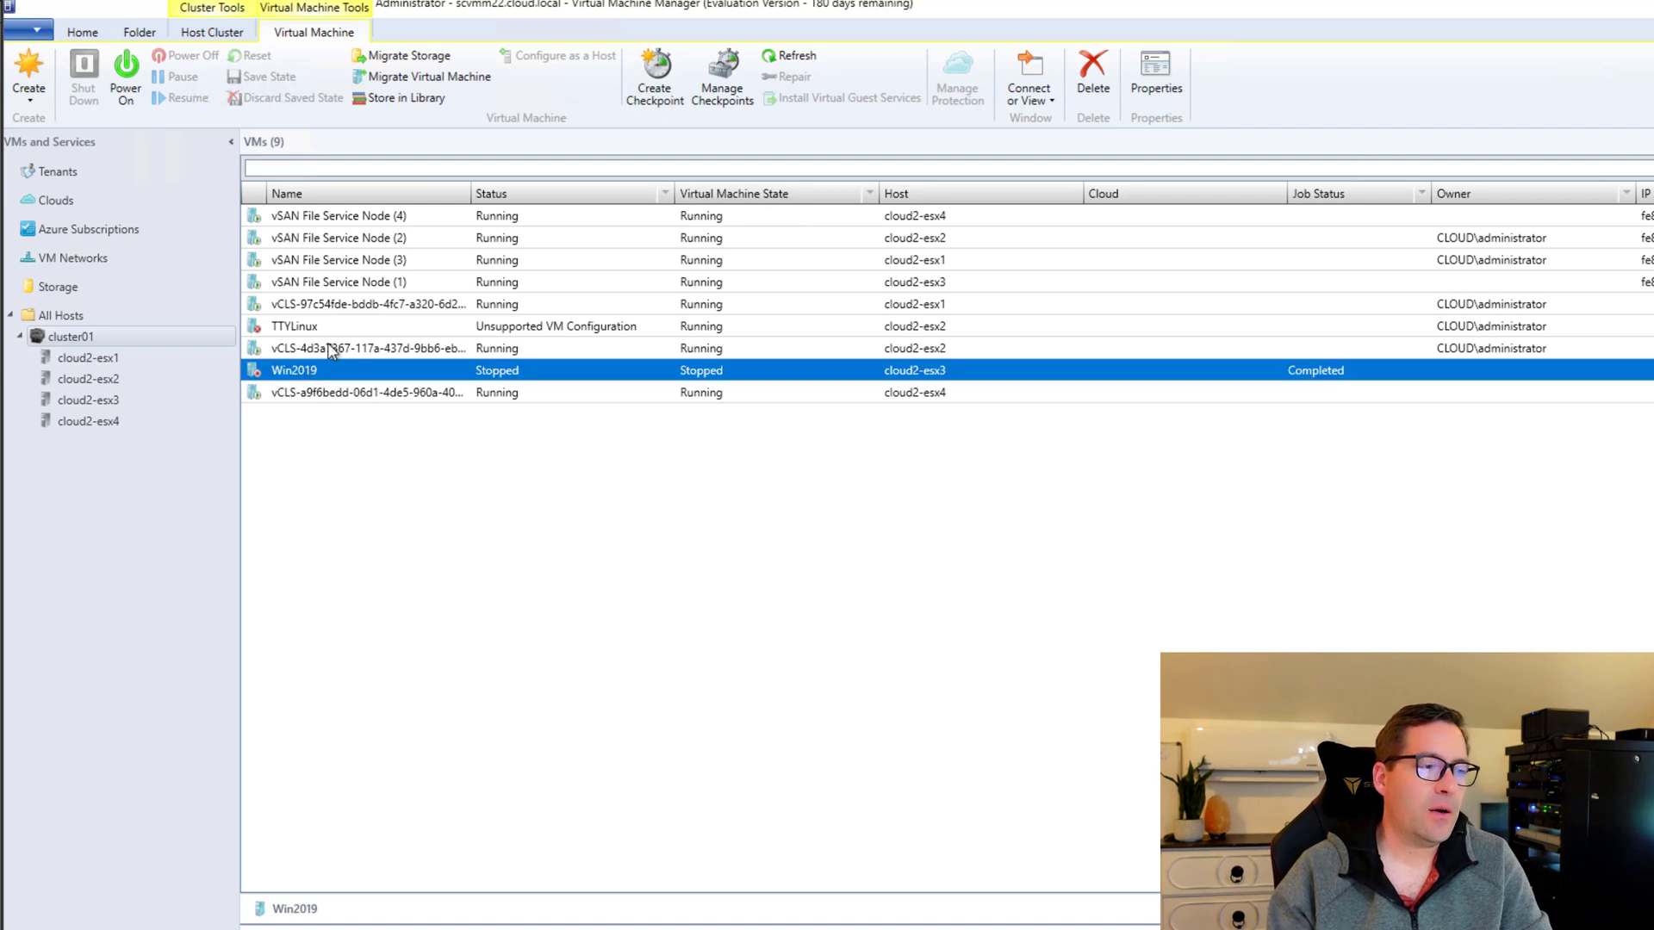
pyautogui.click(329, 328)
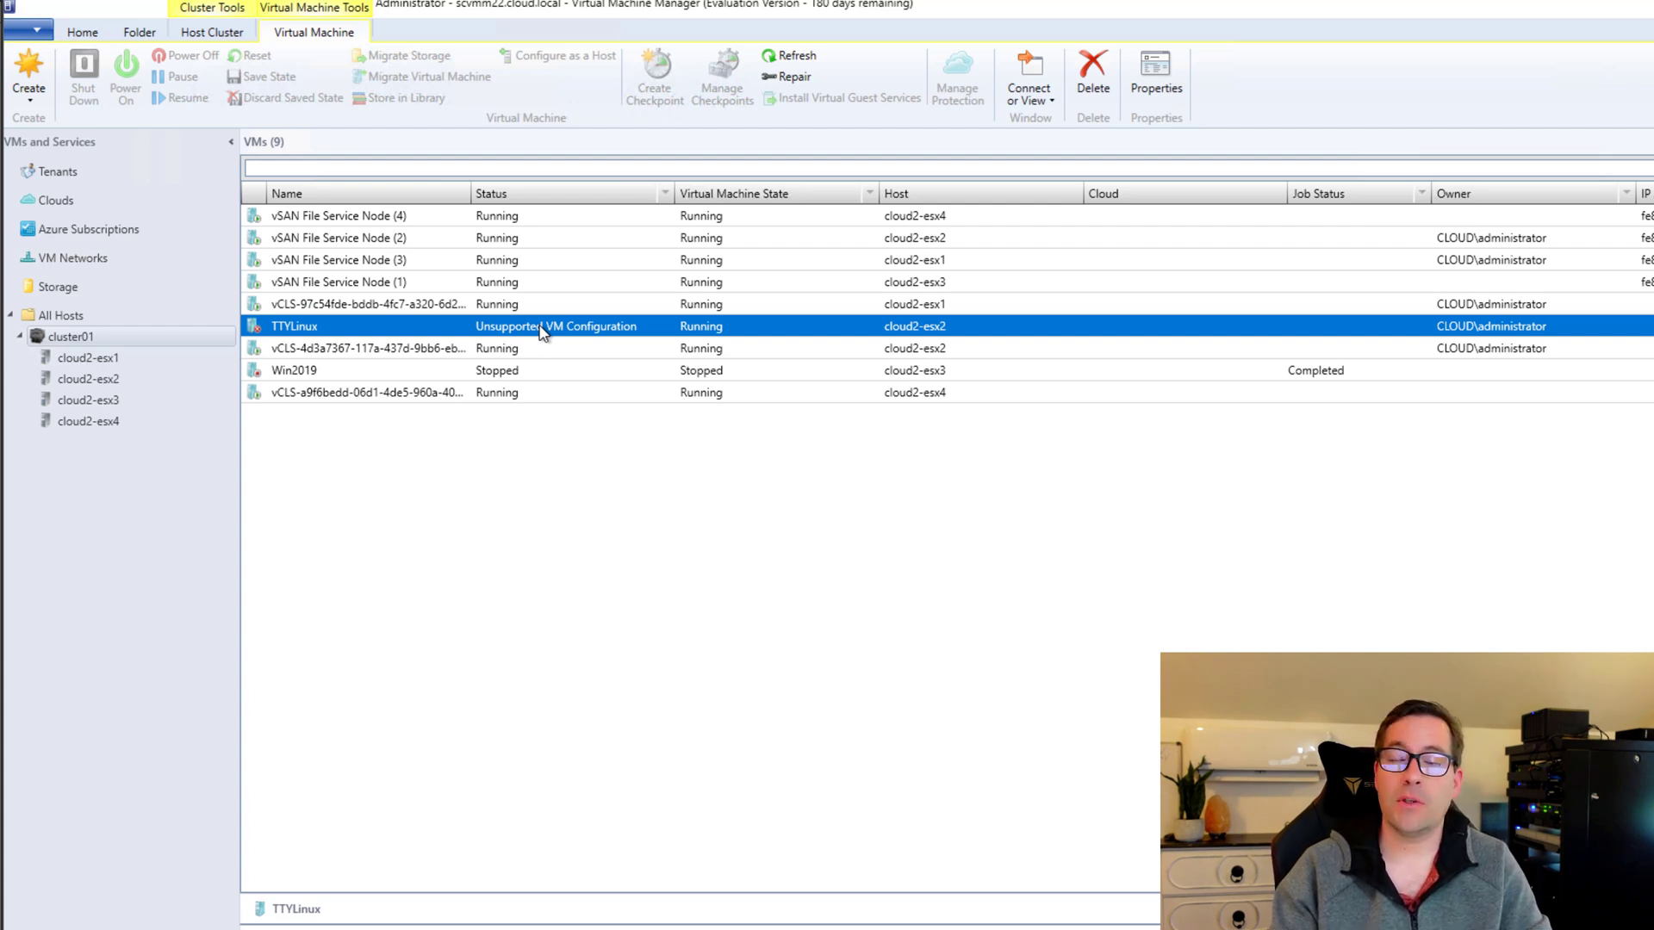
pyautogui.click(287, 379)
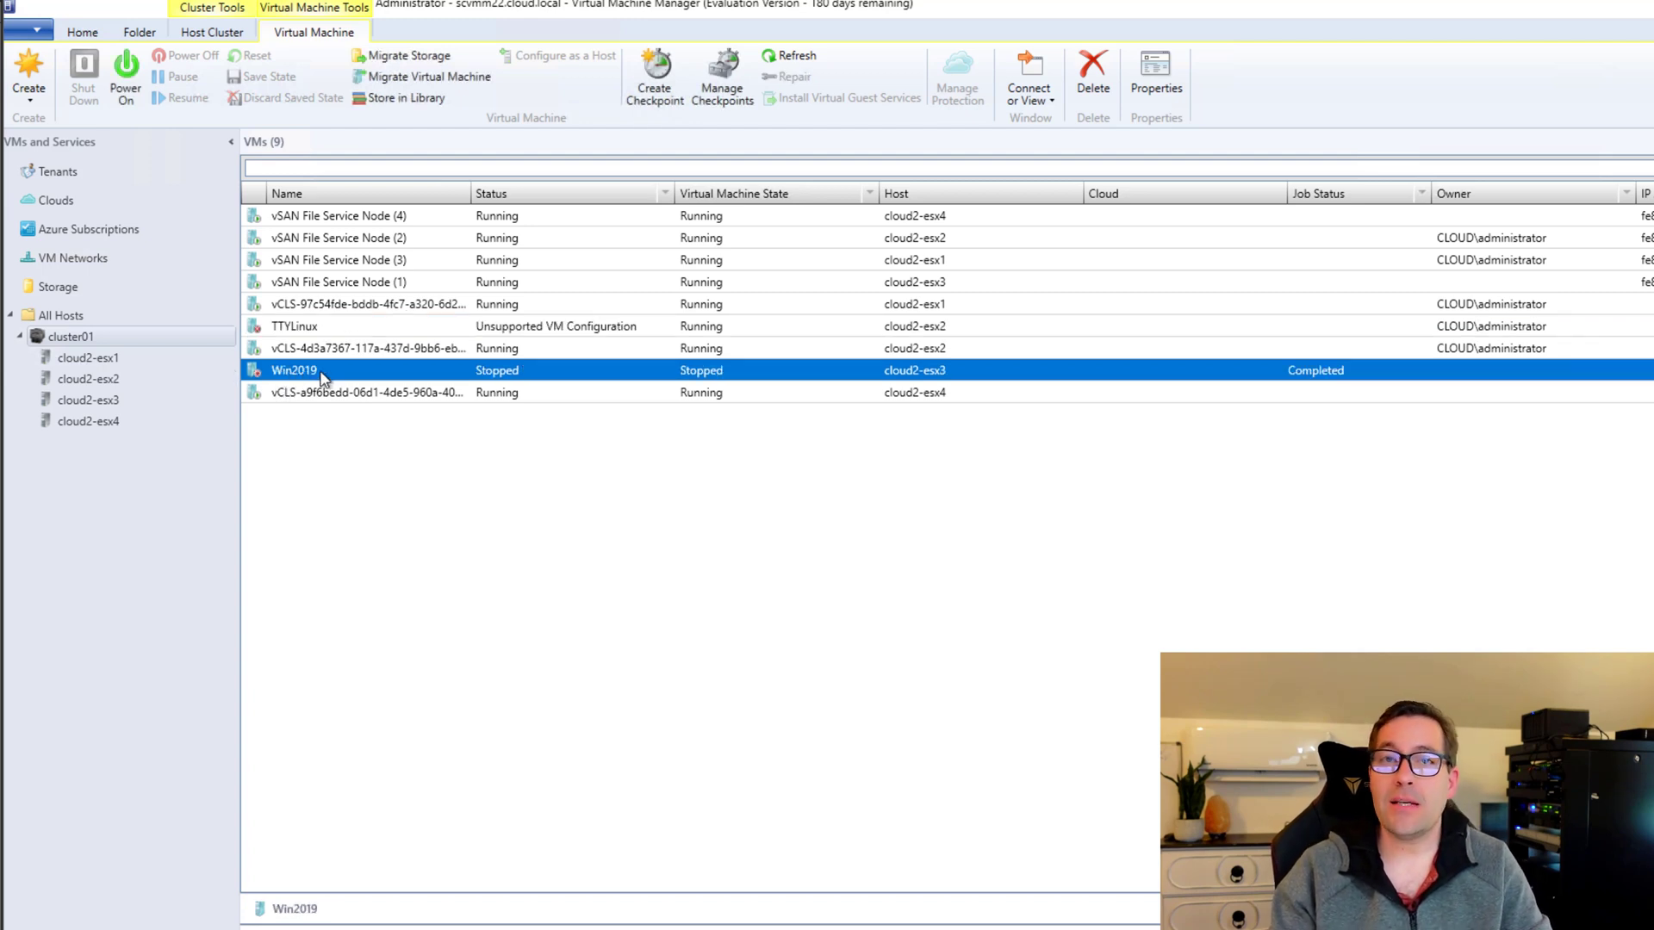
pyautogui.click(591, 494)
pyautogui.click(370, 401)
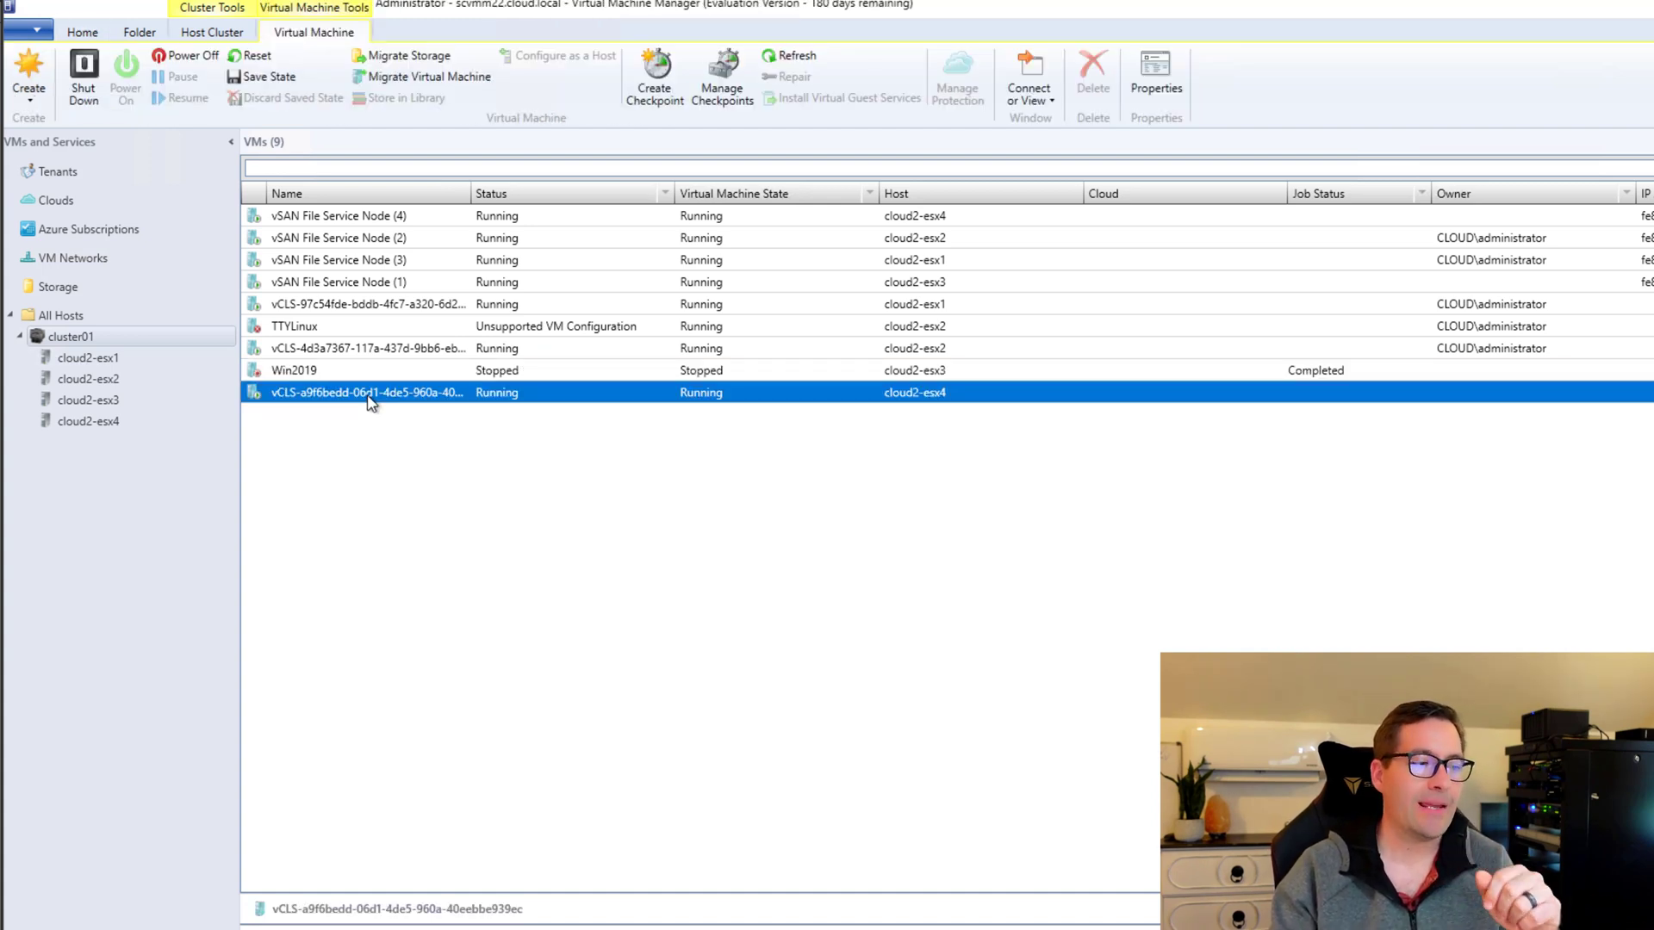
pyautogui.click(336, 371)
# Power on the Win2019 virtual machine.
pyautogui.rightClick(337, 373)
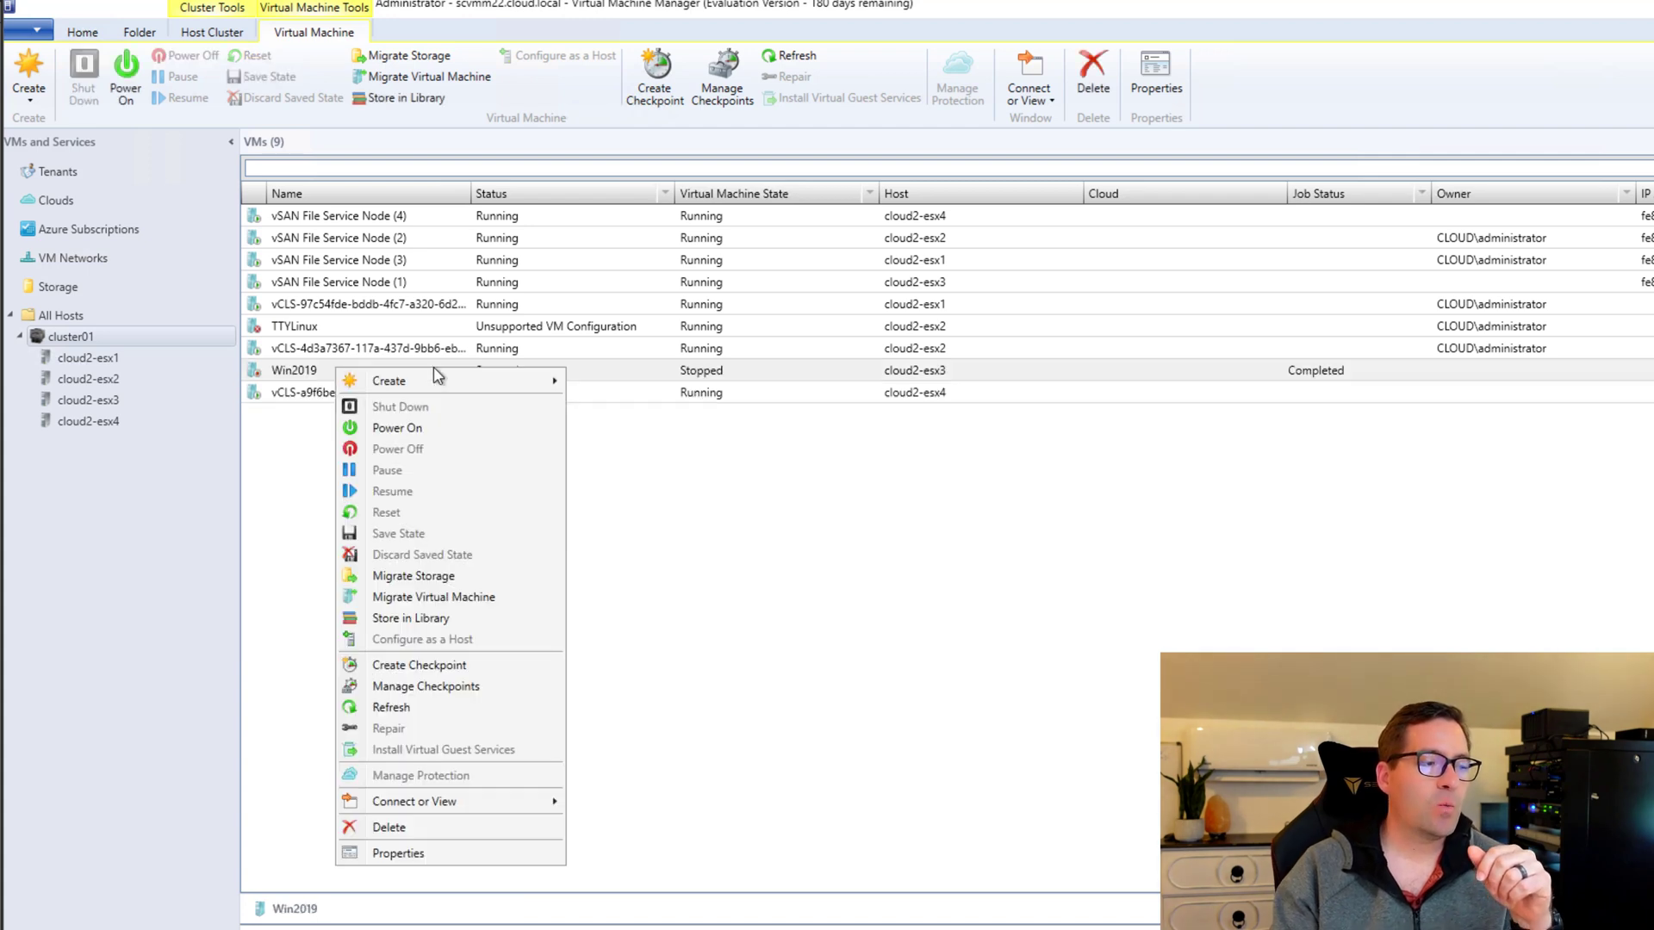
pyautogui.moveTo(388, 389)
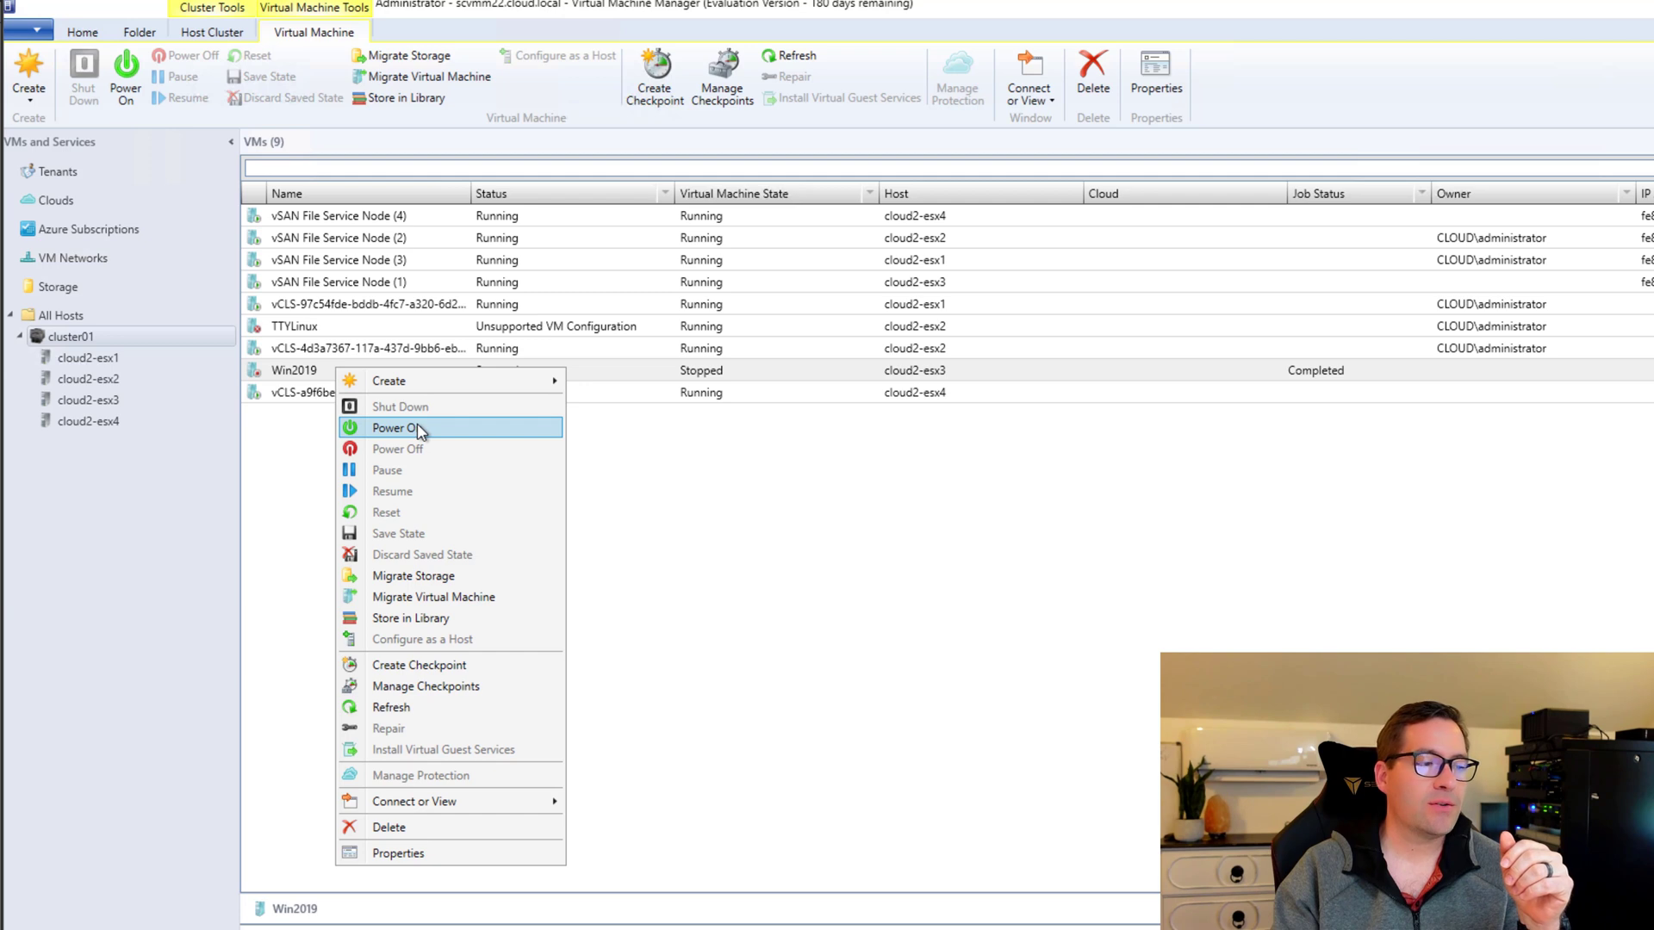
pyautogui.click(778, 440)
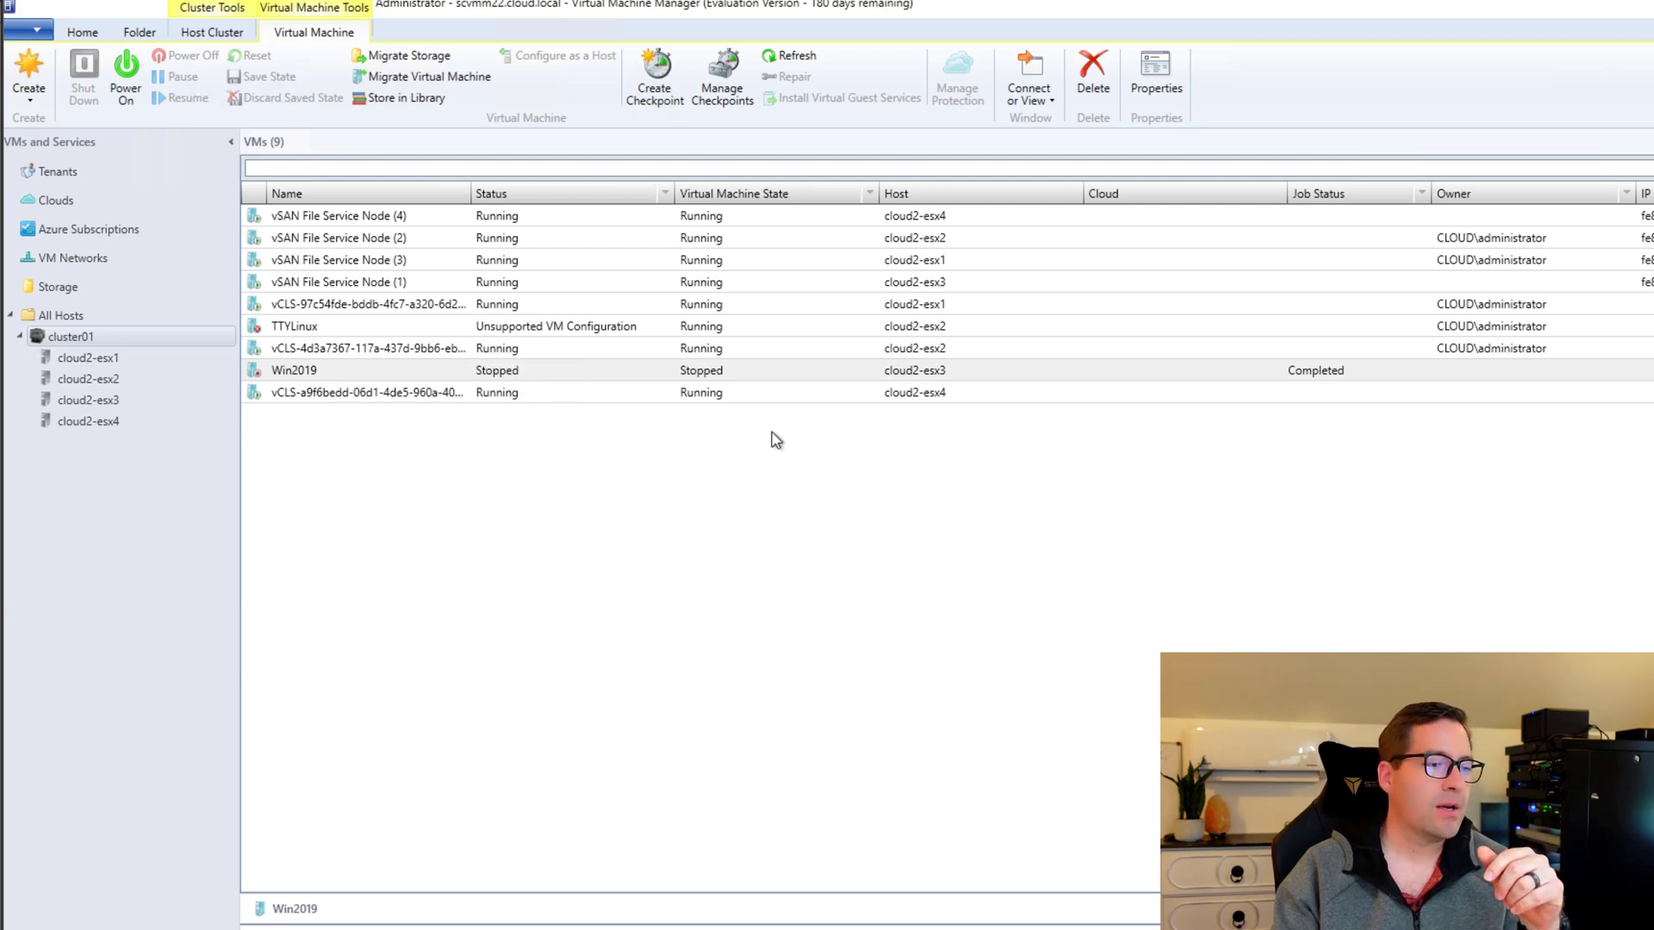
pyautogui.click(354, 370)
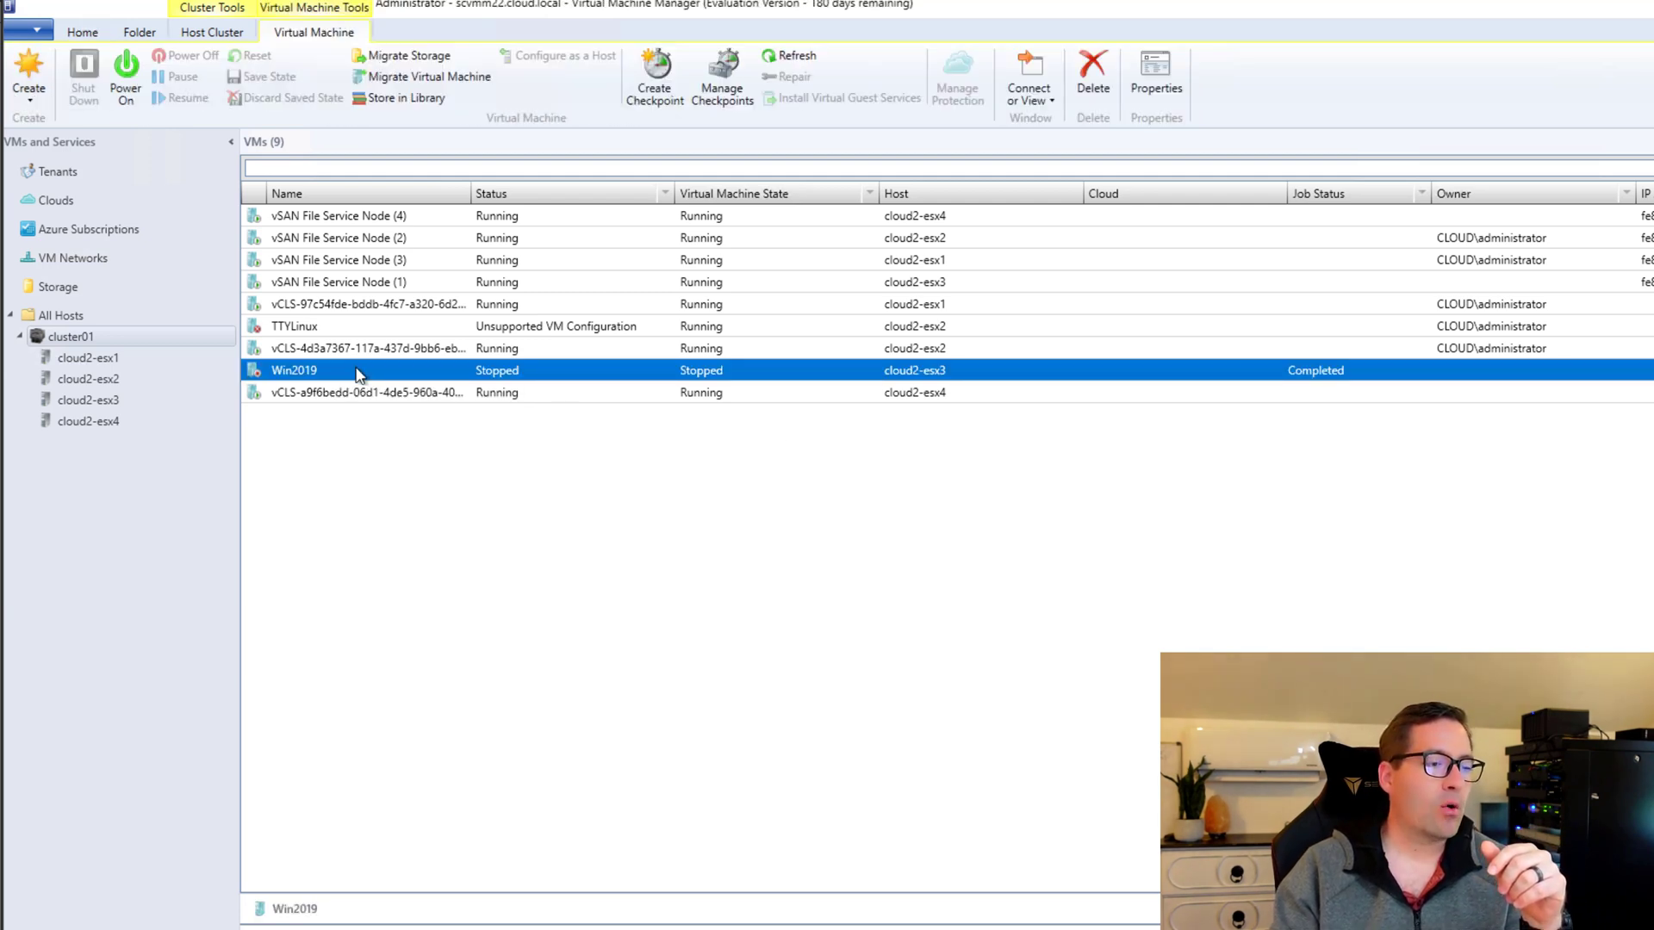
pyautogui.rightClick(355, 370)
pyautogui.click(431, 428)
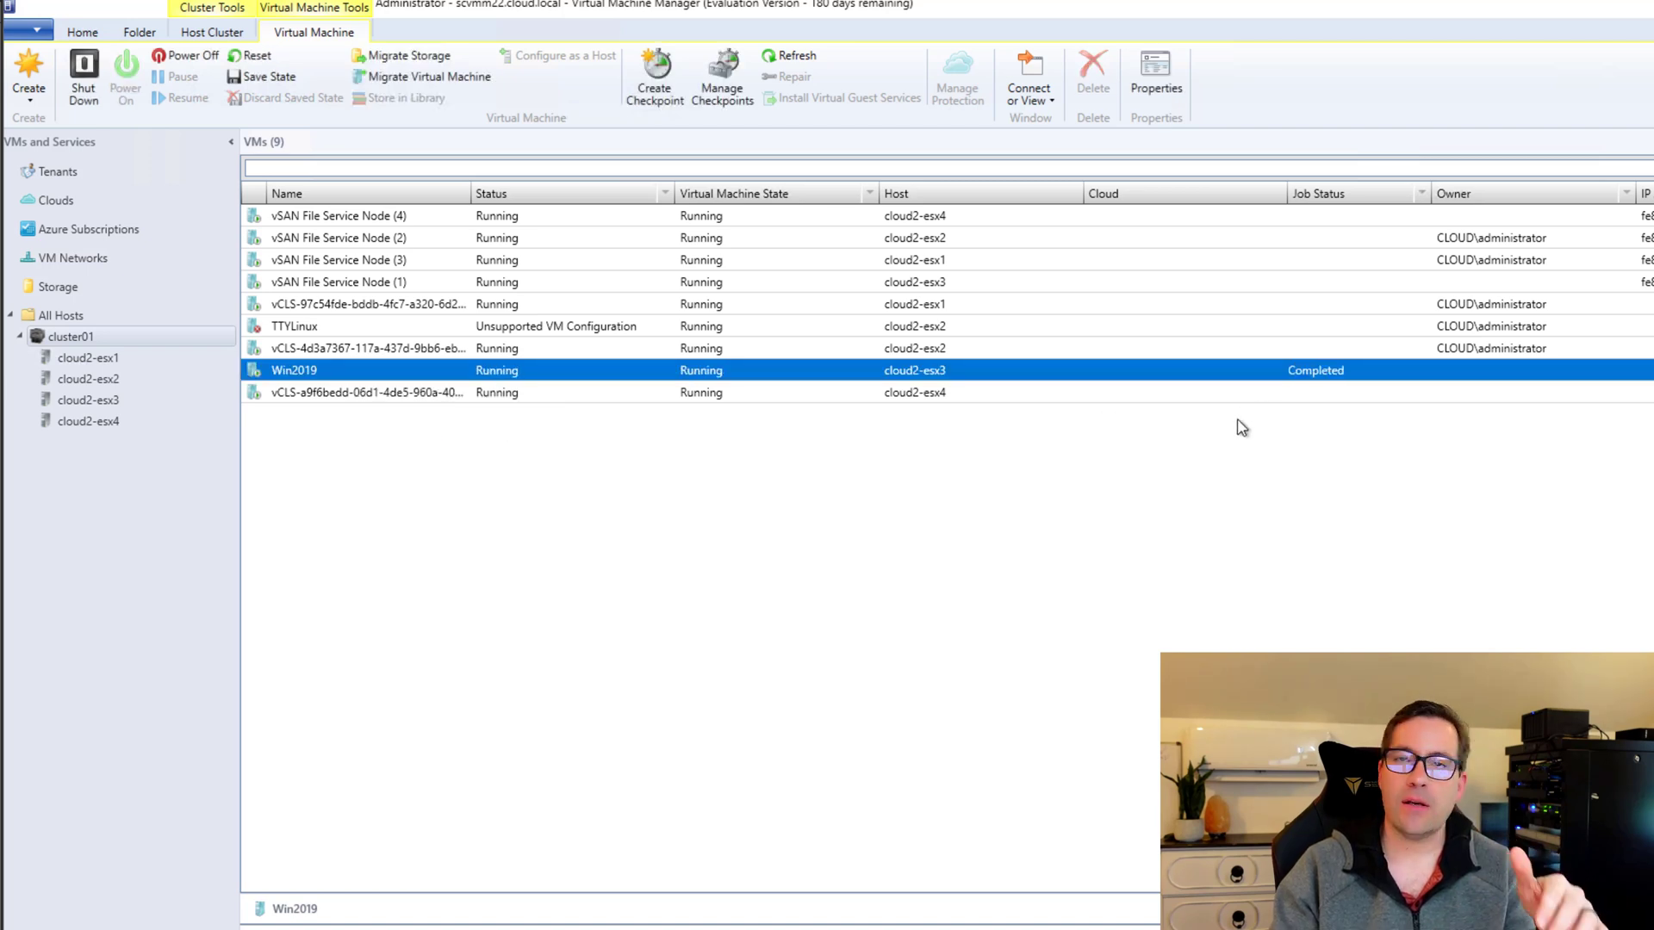
# Power off Win2019 and confirm, leaving it stopped.
pyautogui.rightClick(331, 372)
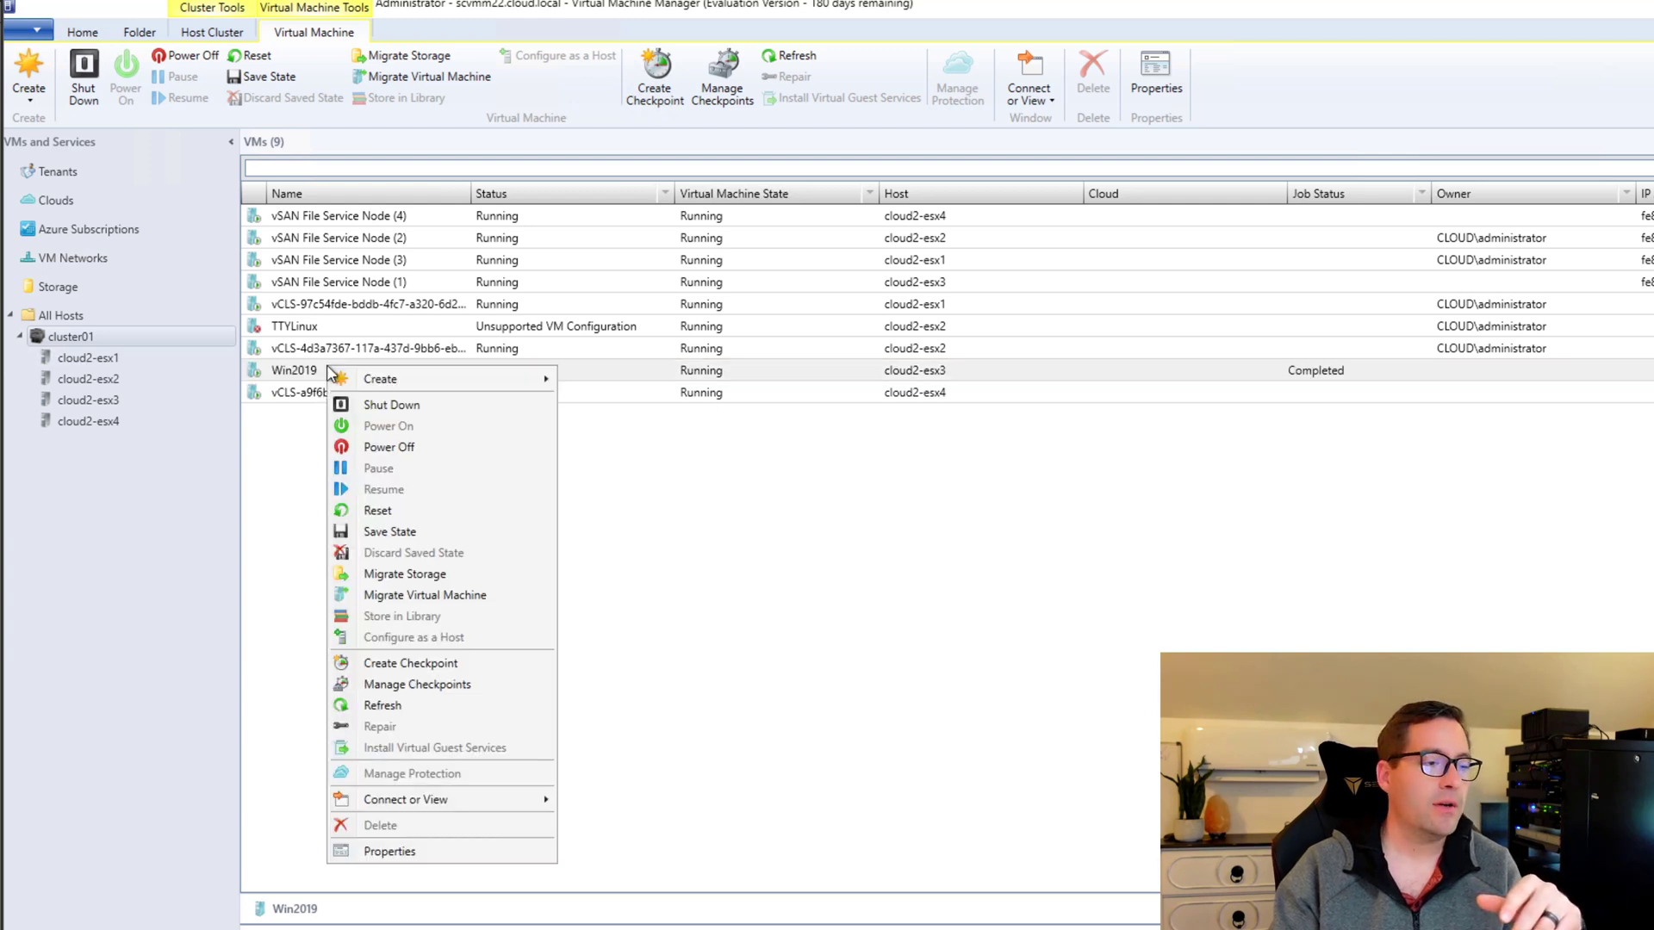
pyautogui.click(389, 447)
pyautogui.click(1214, 682)
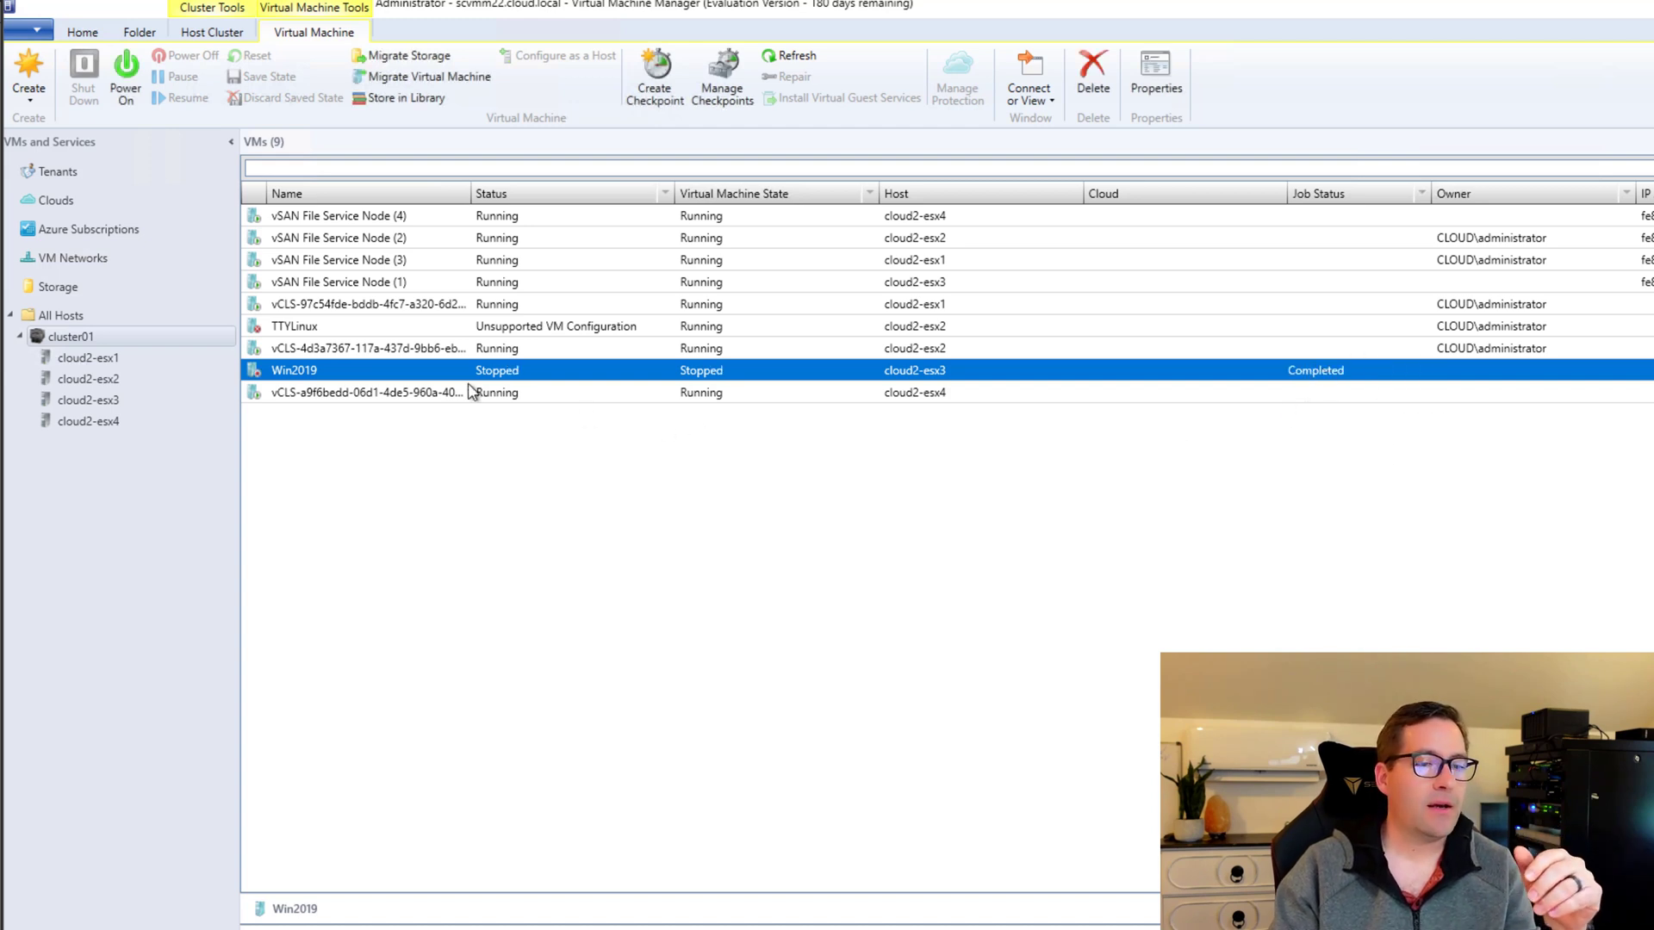
pyautogui.rightClick(335, 371)
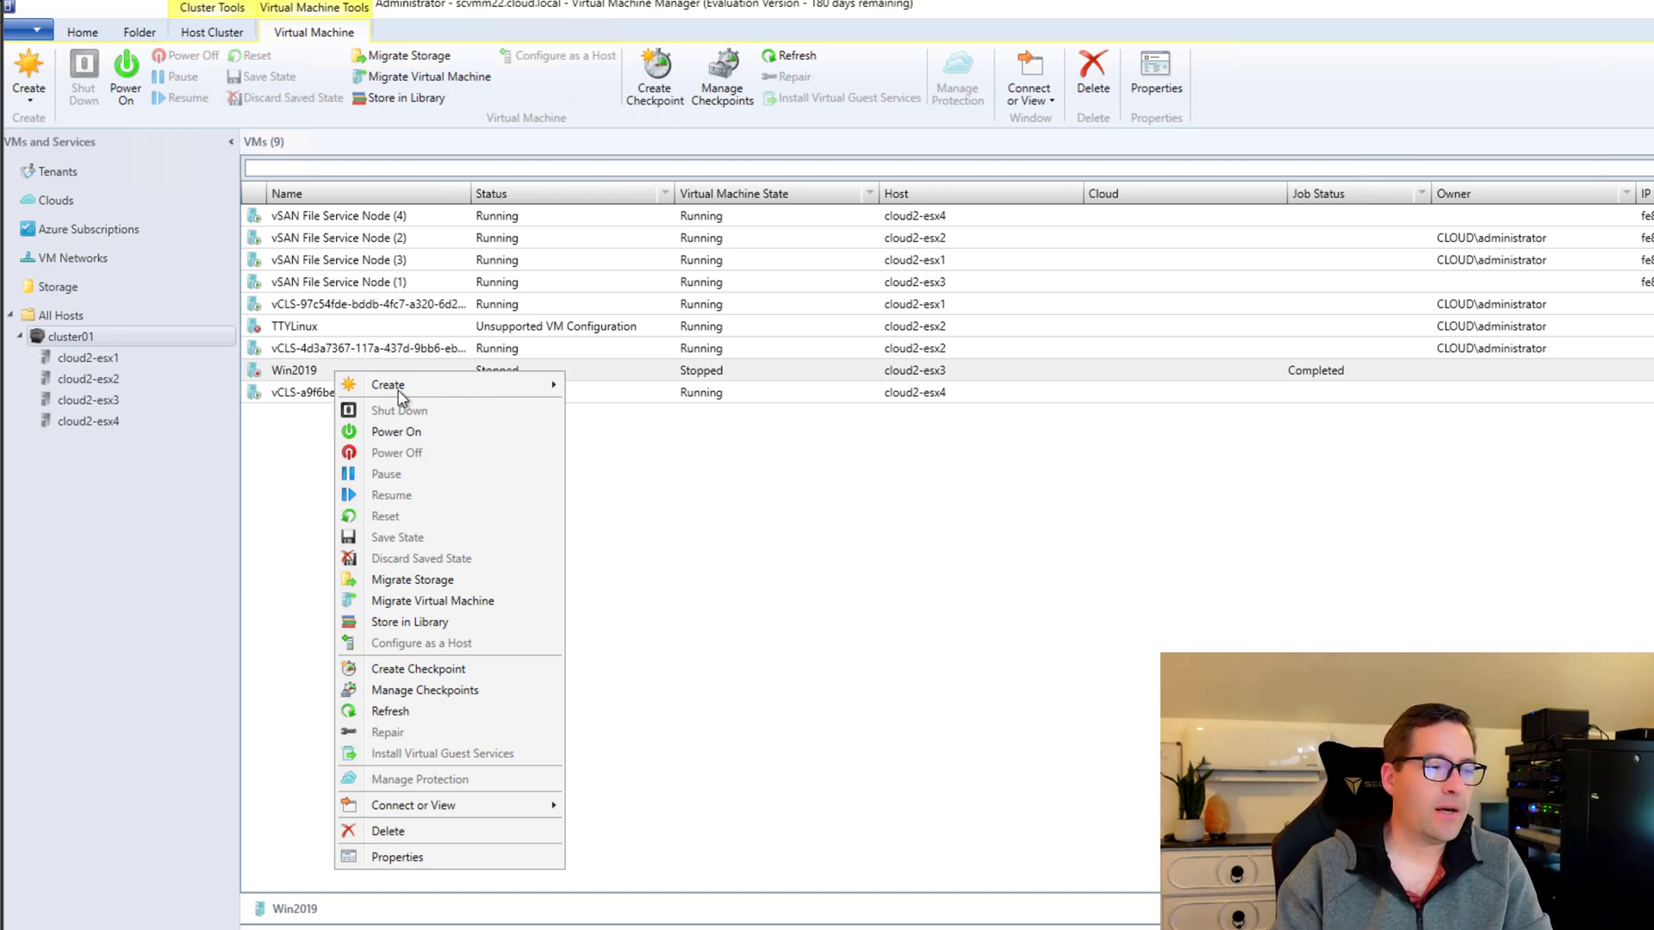
pyautogui.moveTo(399, 385)
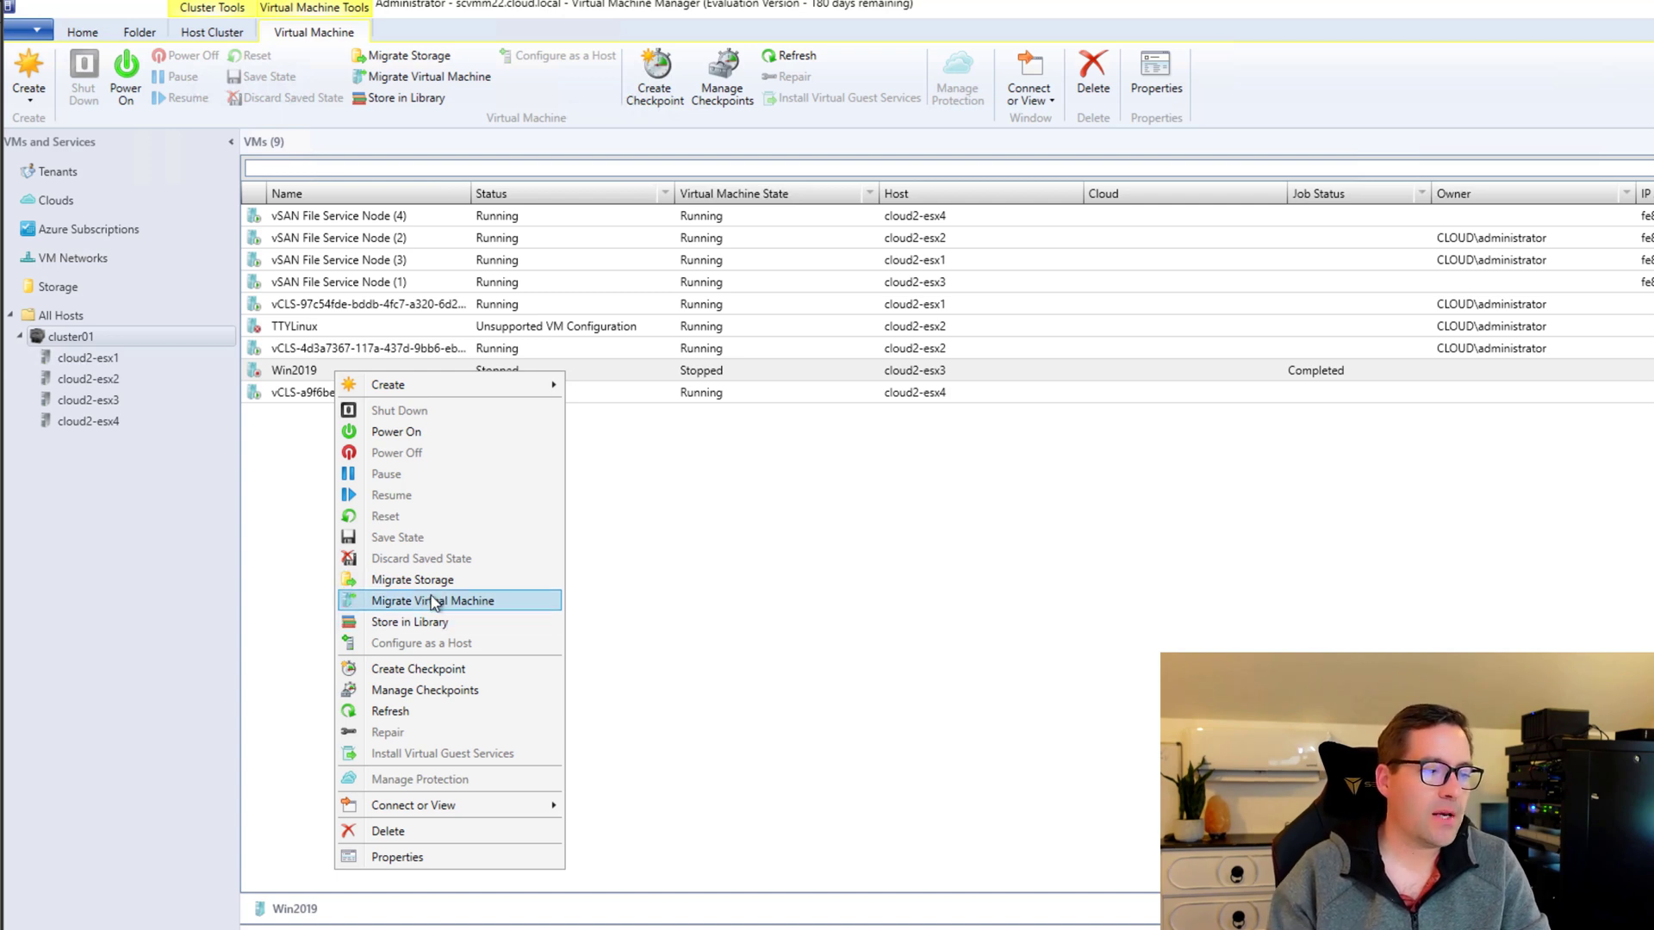
pyautogui.click(424, 603)
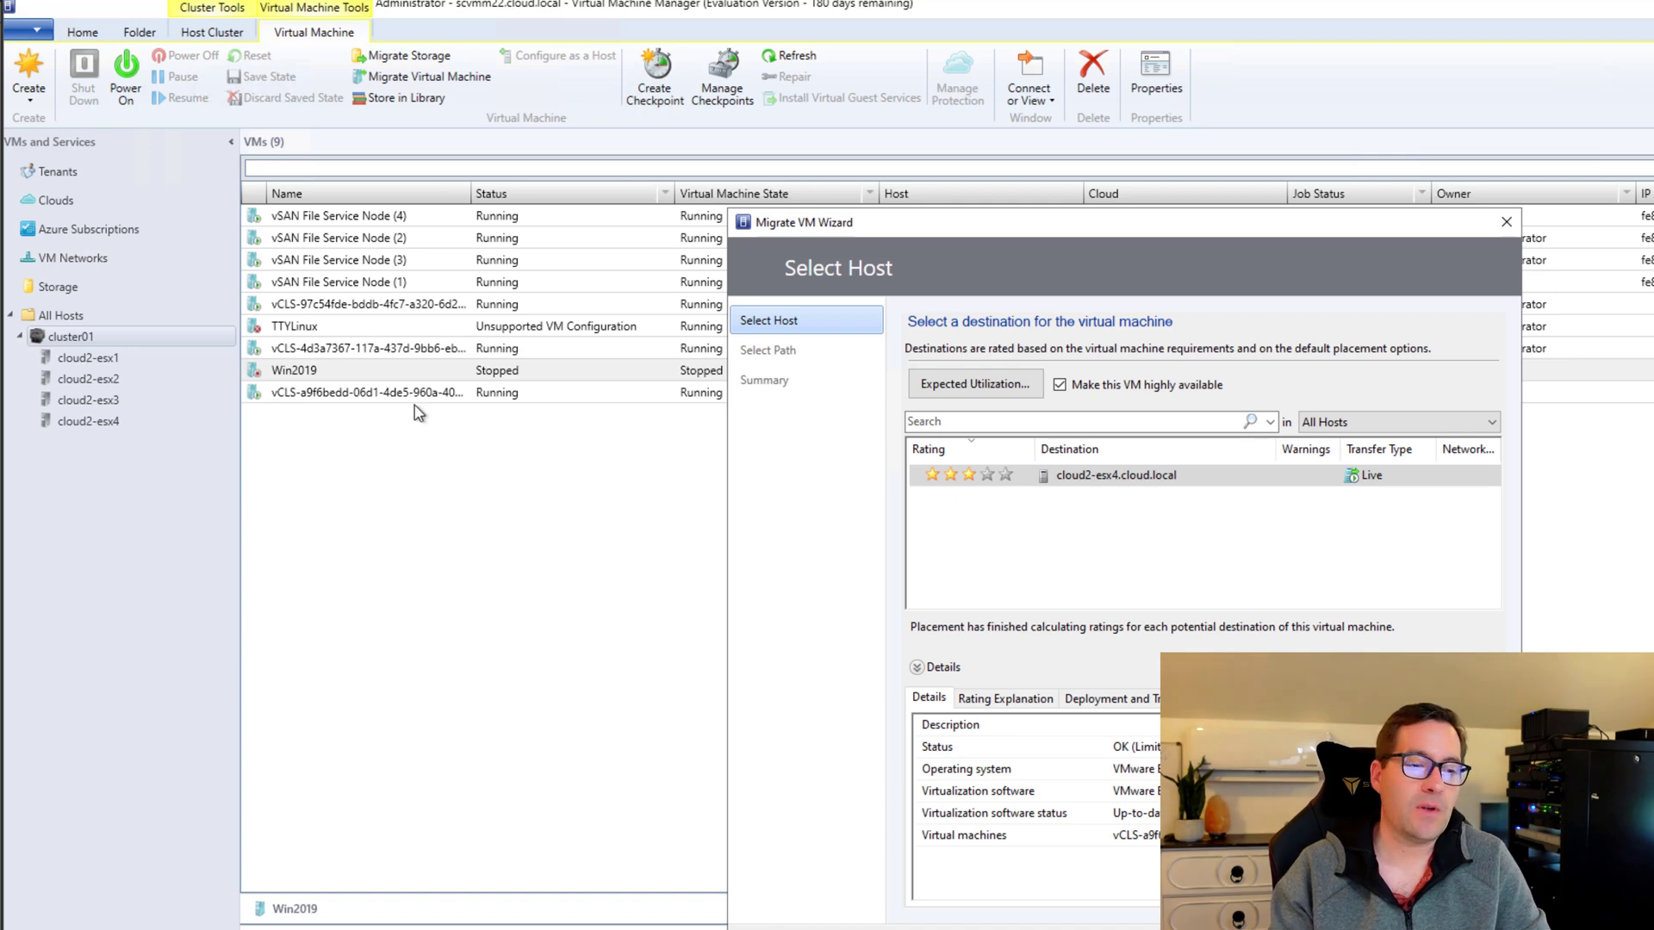
pyautogui.click(1150, 532)
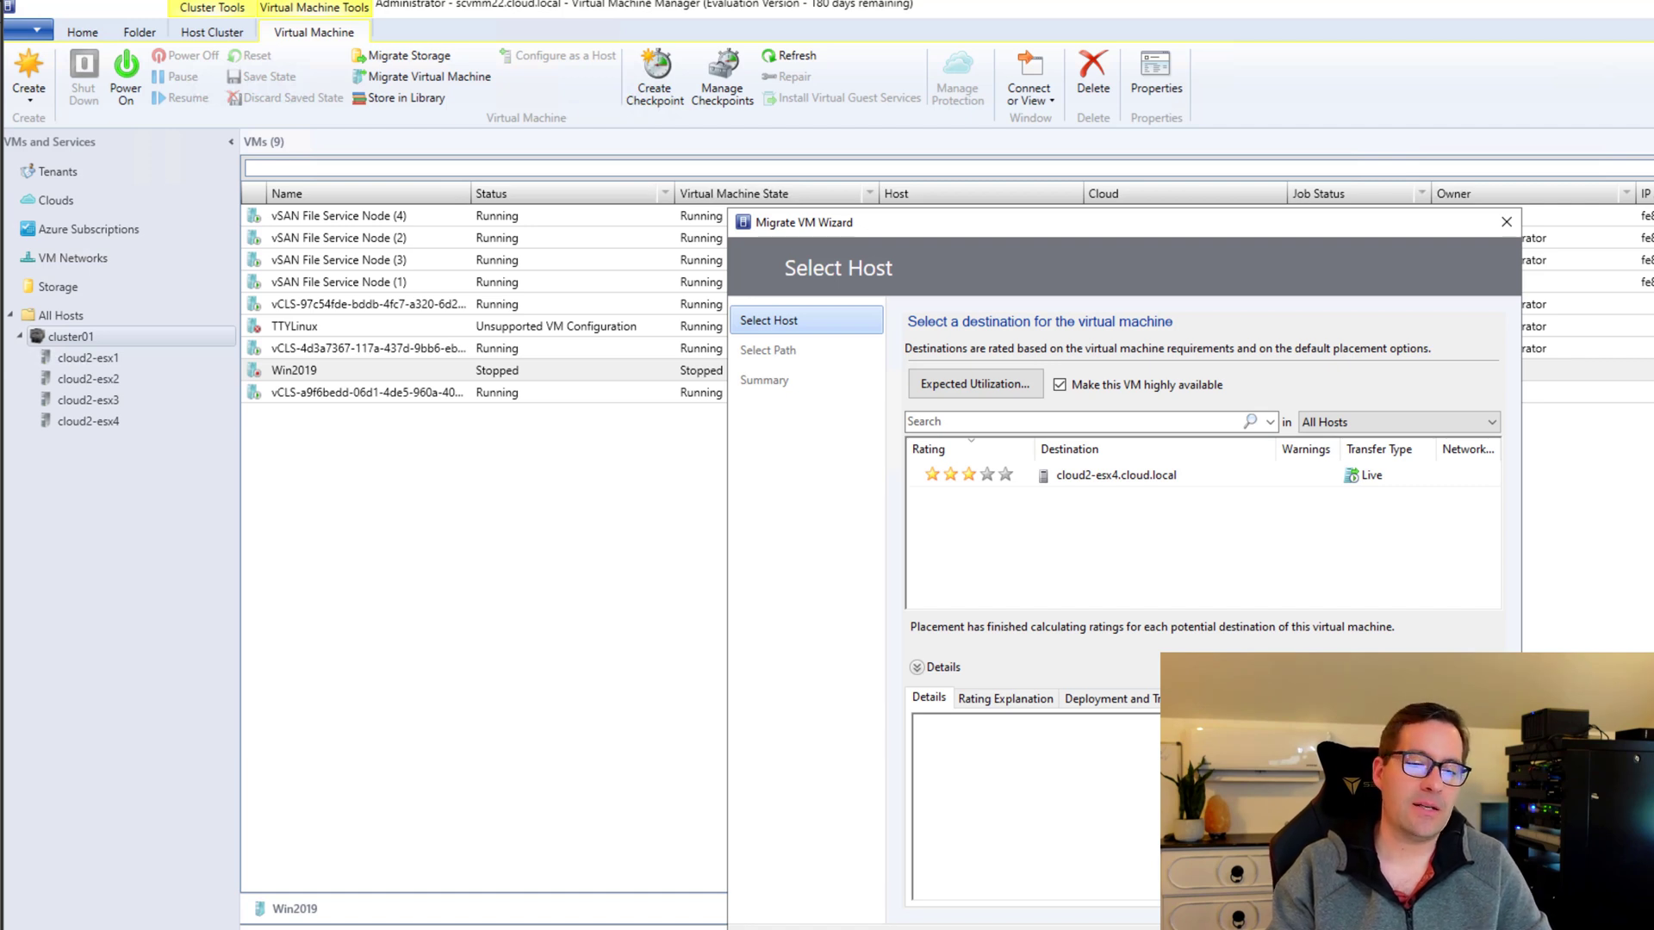
pyautogui.press('Escape')
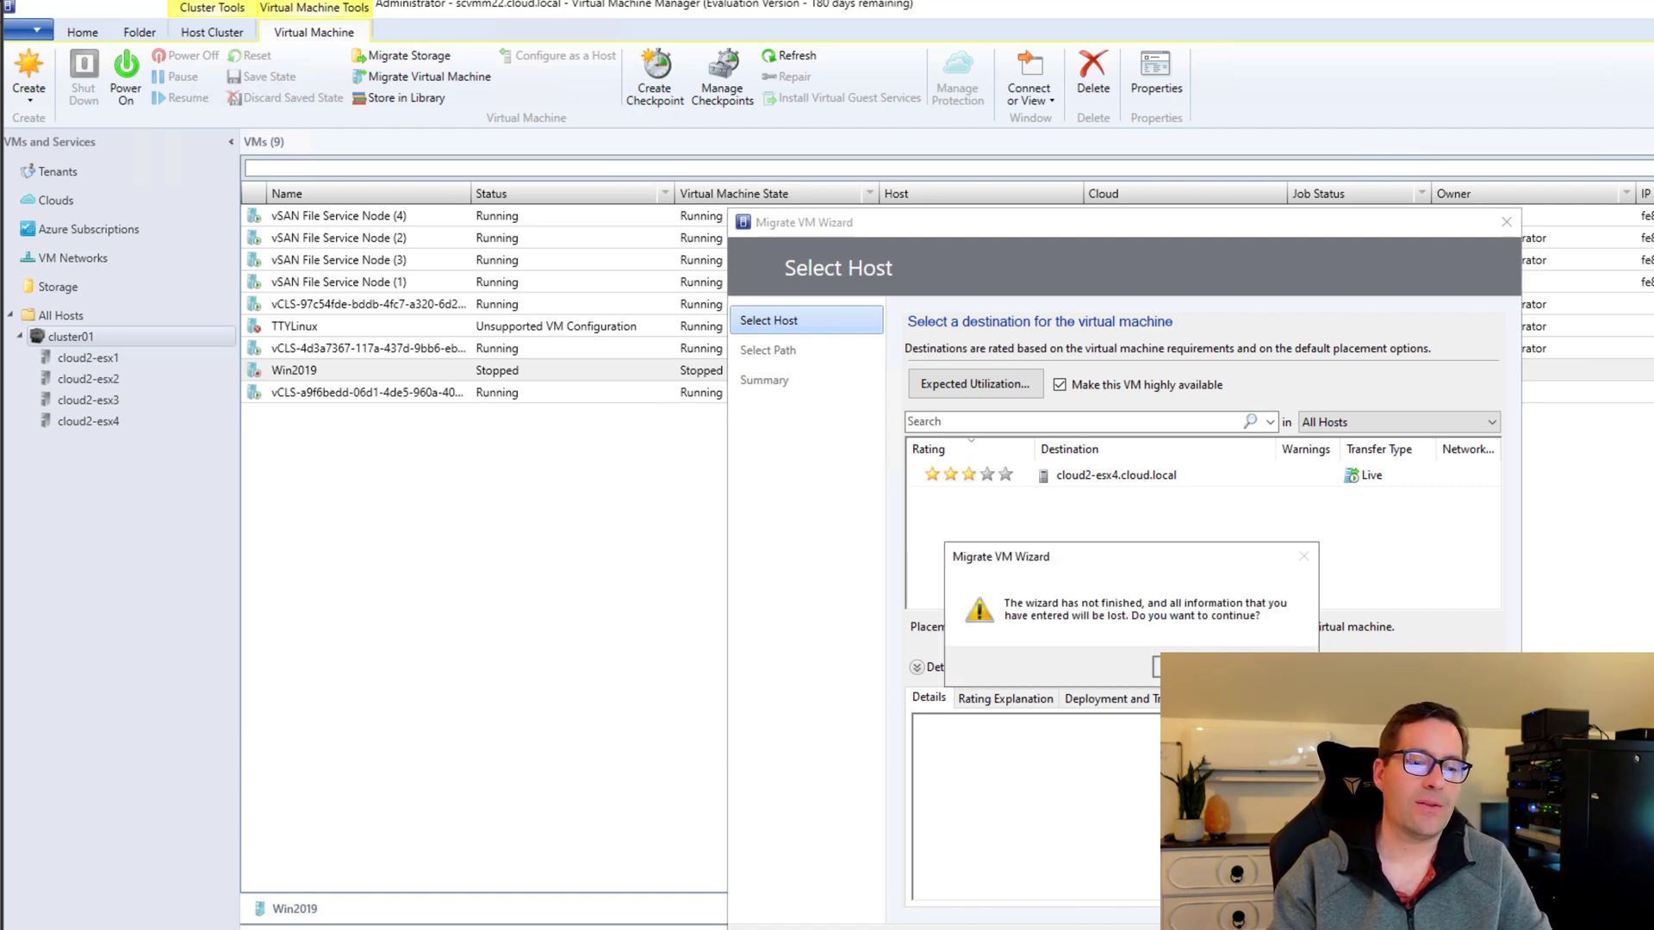
pyautogui.click(1155, 665)
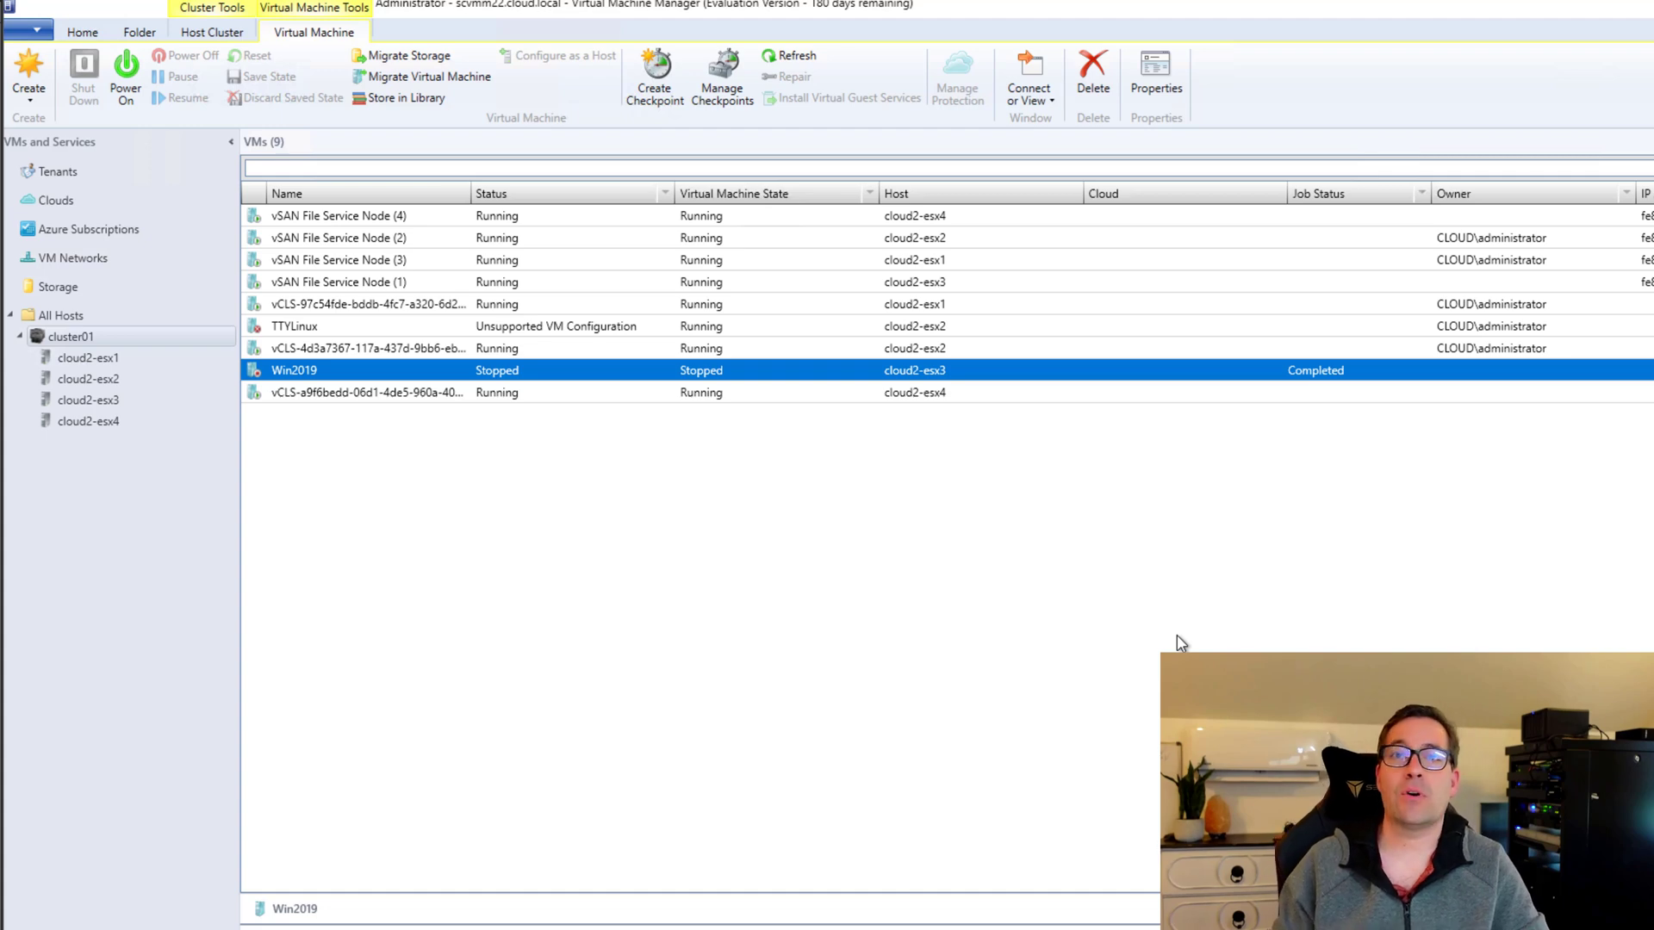